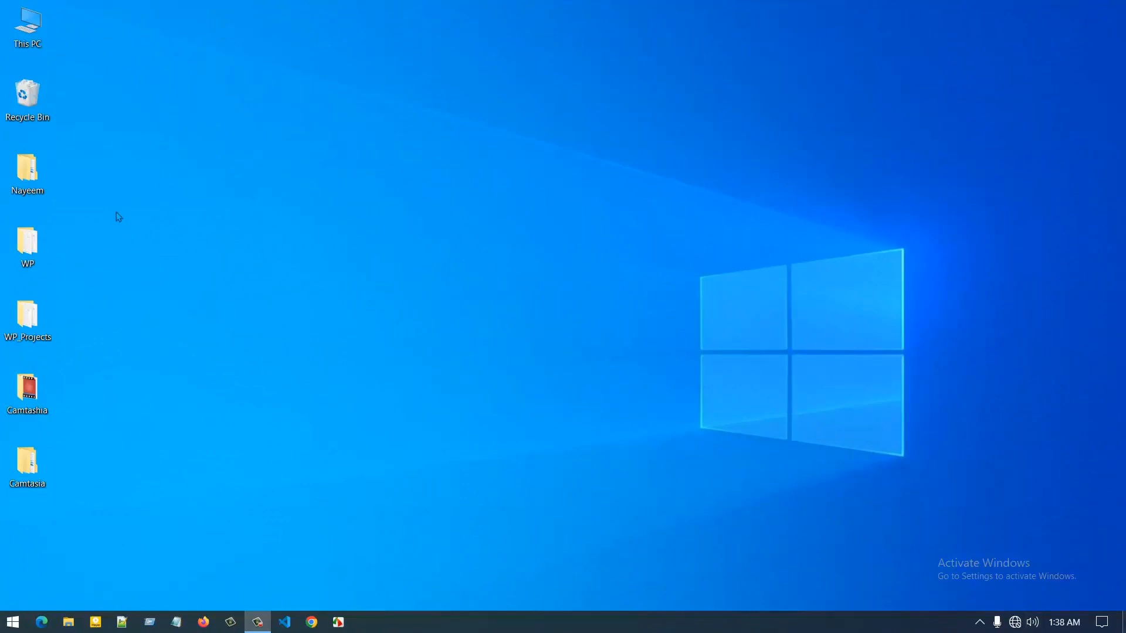
# - Create a new Microsoft Word document on the desktop and name it Test.docx
pyautogui.rightClick(294, 176)
pyautogui.moveTo(340, 335)
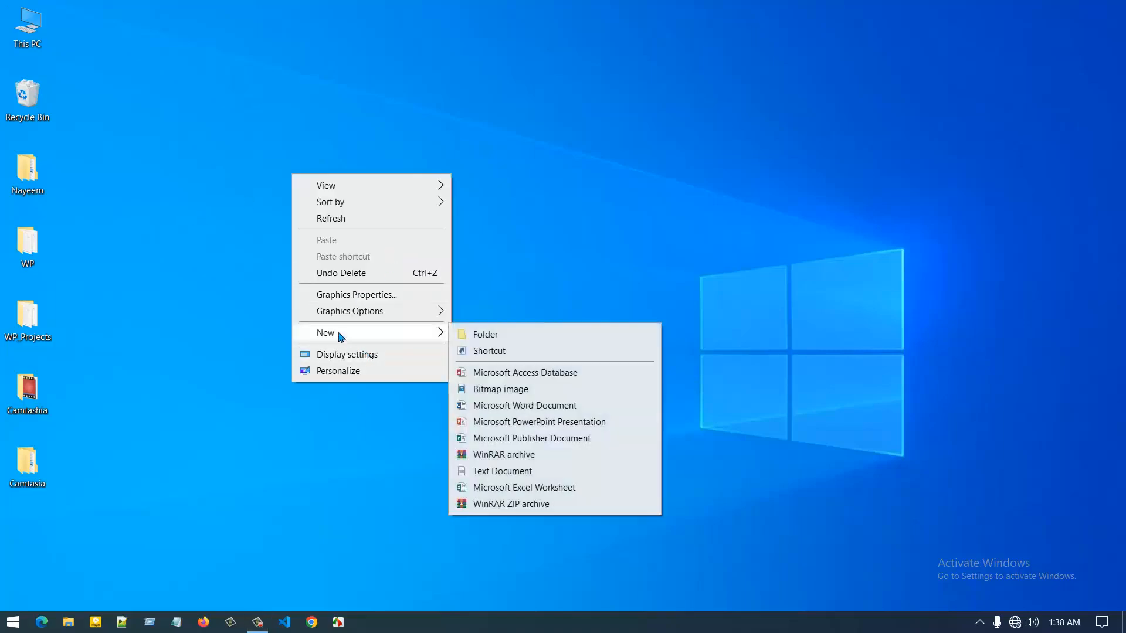
pyautogui.click(518, 406)
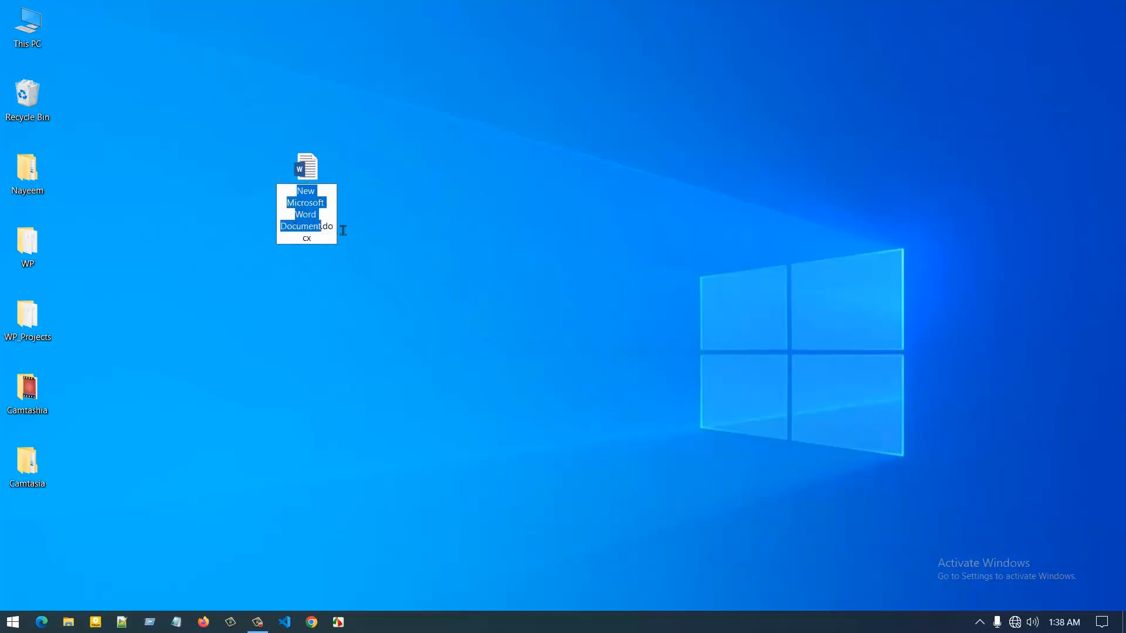
pyautogui.write('Test')
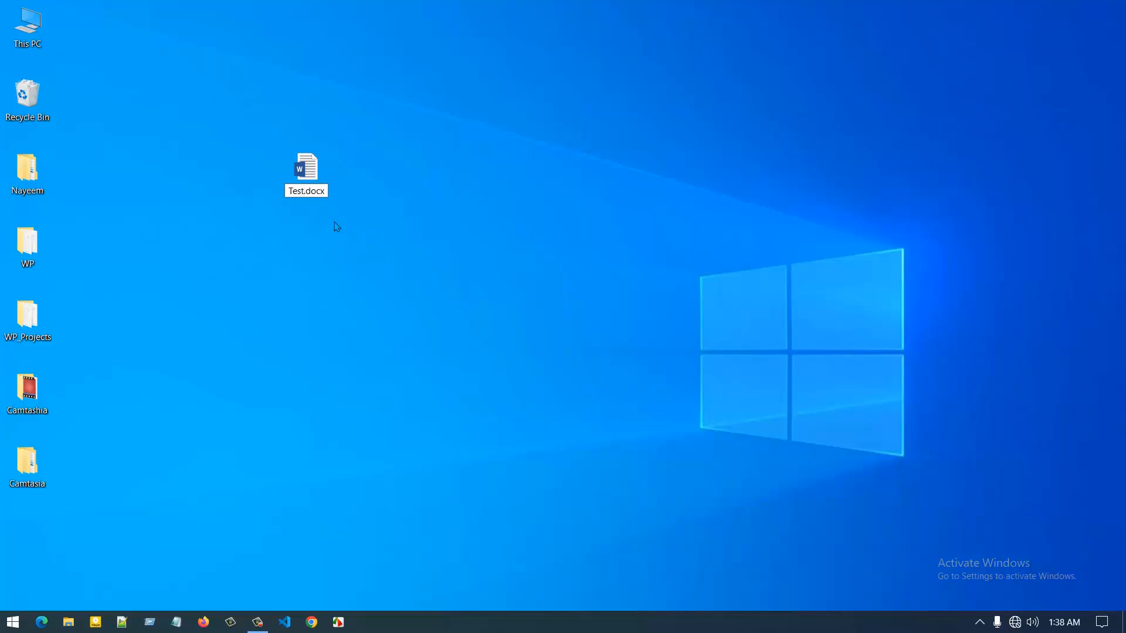
pyautogui.press('Return')
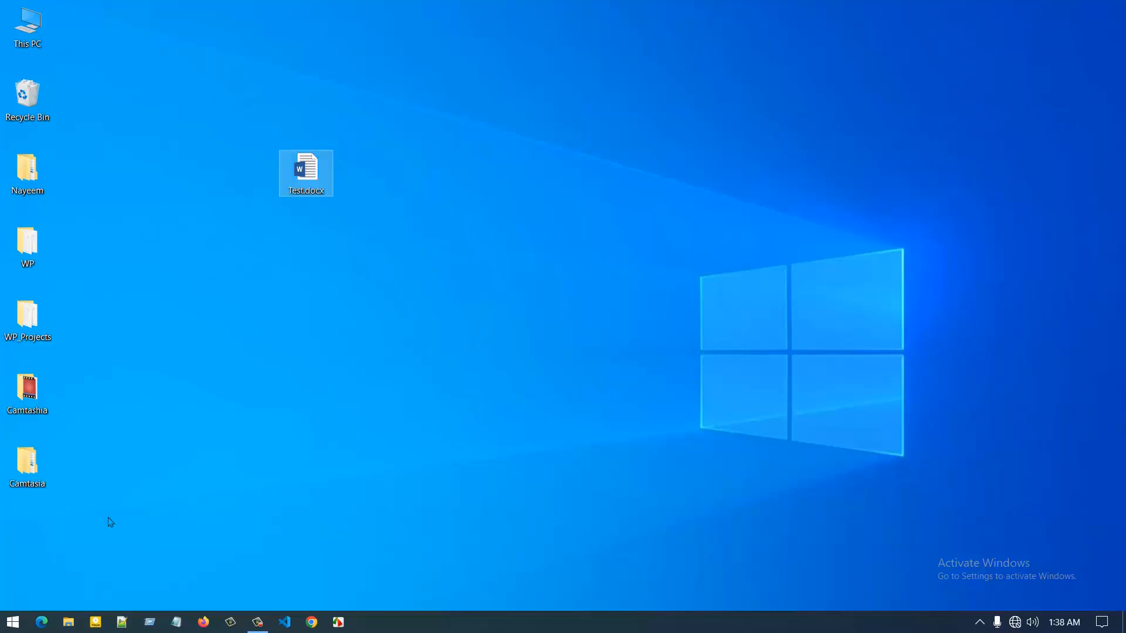
# - Find Word 2013 through the system search, launch it, and close it from its start screen
pyautogui.click(13, 622)
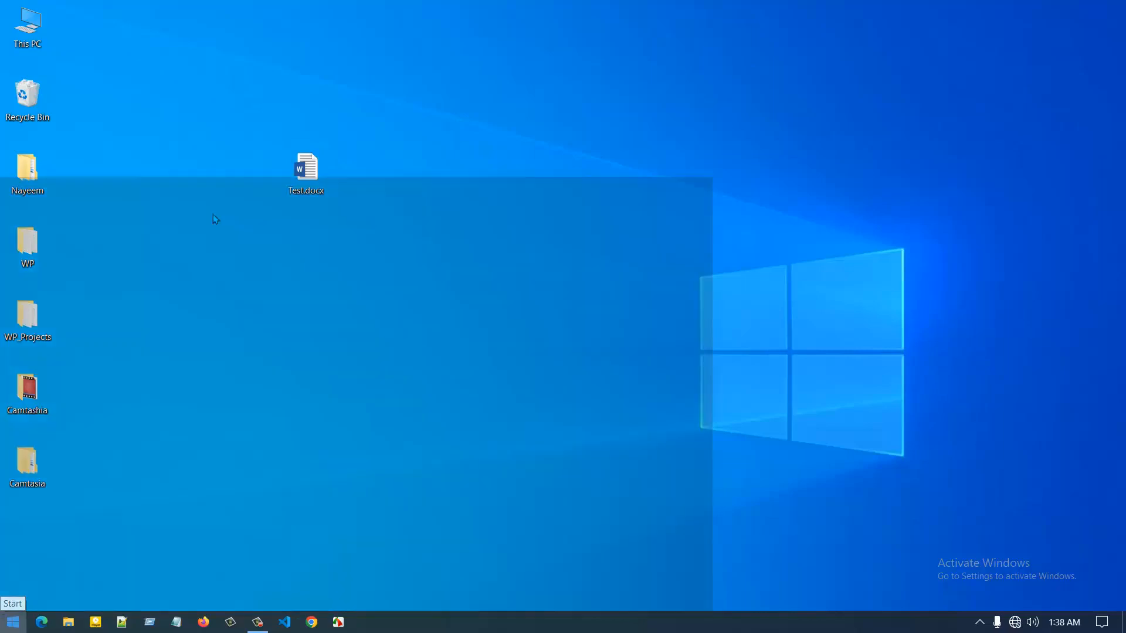
pyautogui.write('word')
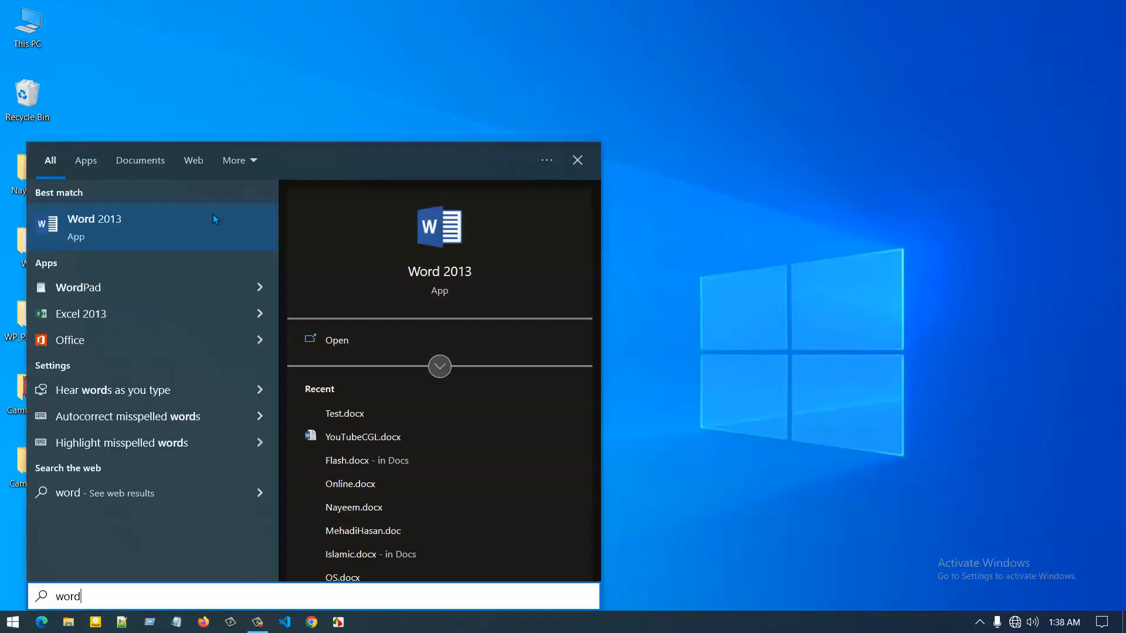
pyautogui.click(146, 235)
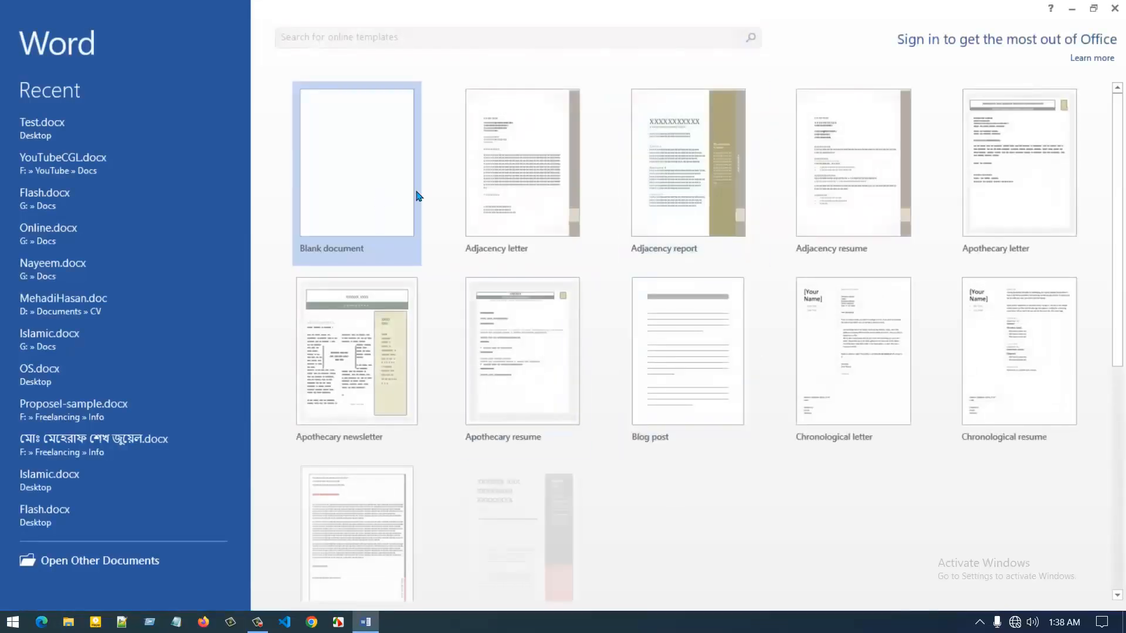
pyautogui.click(1119, 8)
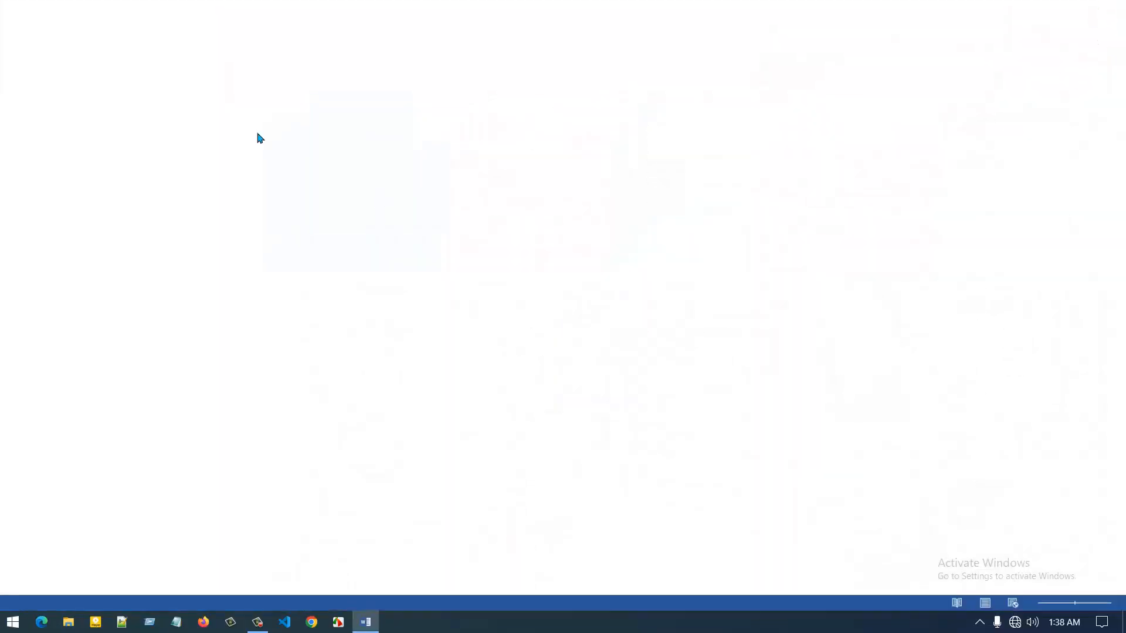
# - Move Test.docx below the Camtasia folder on the desktop and open it in Word at 170% zoom
pyautogui.moveTo(297, 182); pyautogui.dragTo(47, 557)
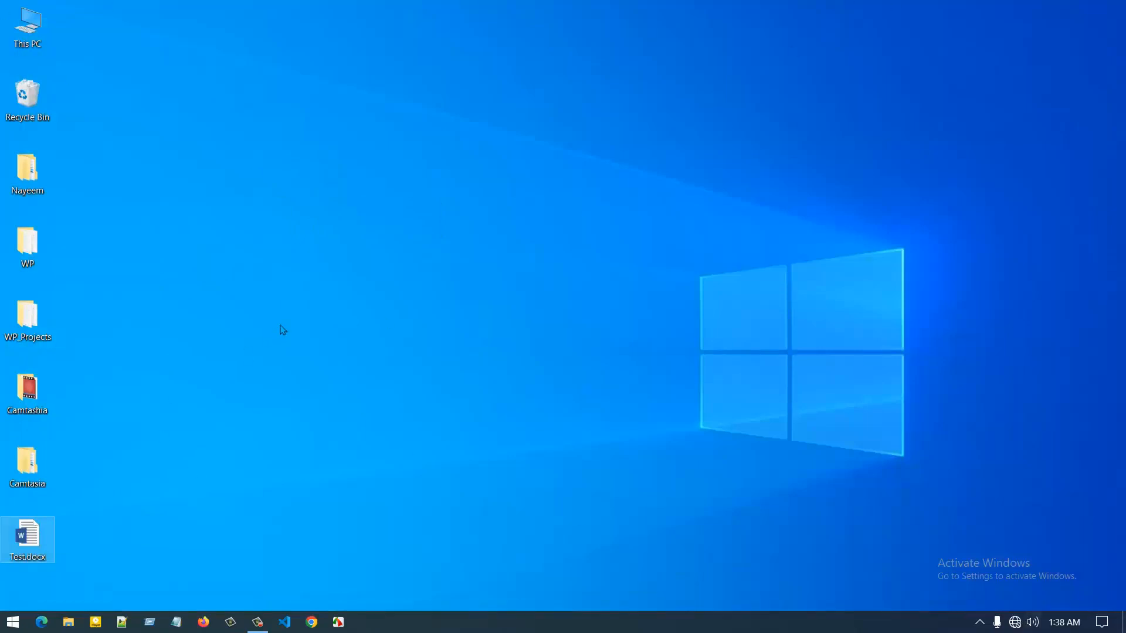
pyautogui.doubleClick(30, 537)
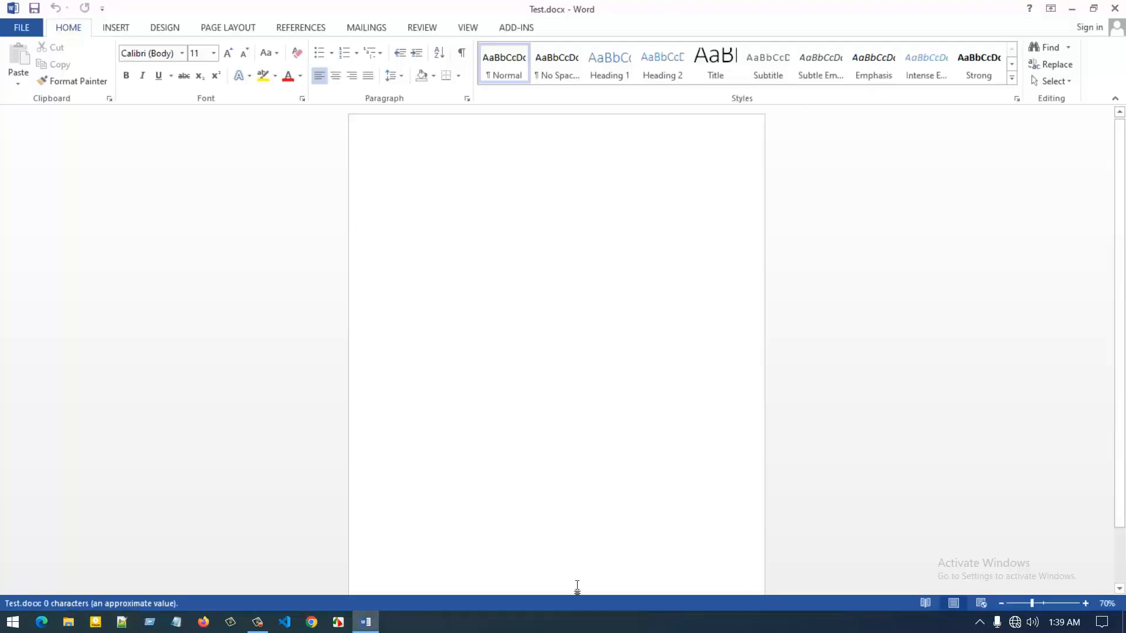
pyautogui.scroll(10, 375, 265)
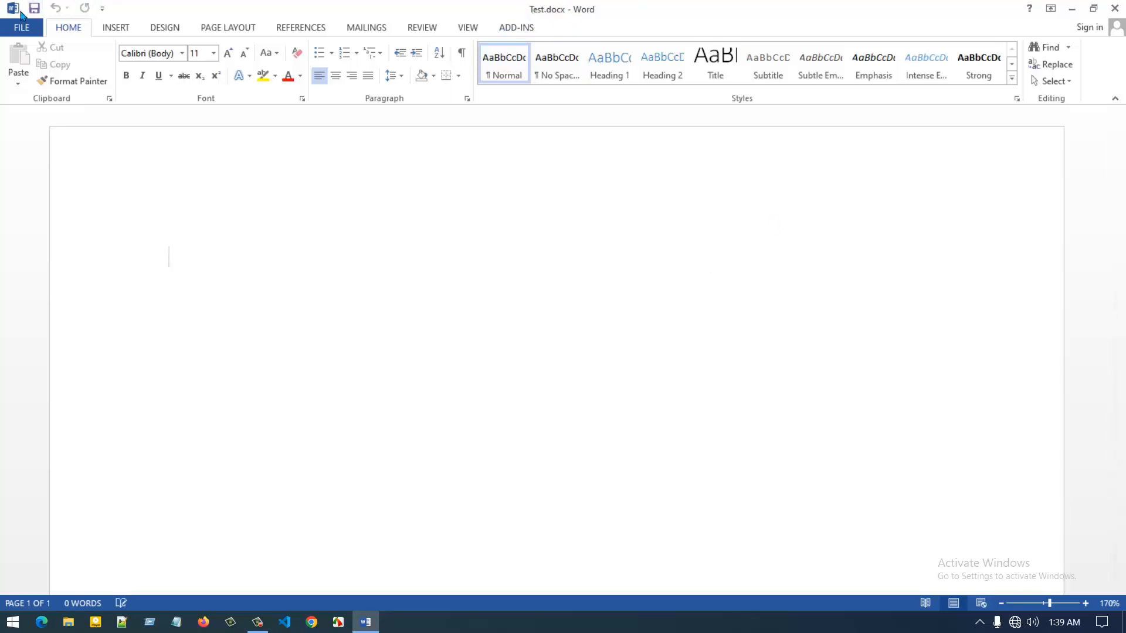
# - Add the New and Open commands to the Quick Access Toolbar
pyautogui.click(103, 9)
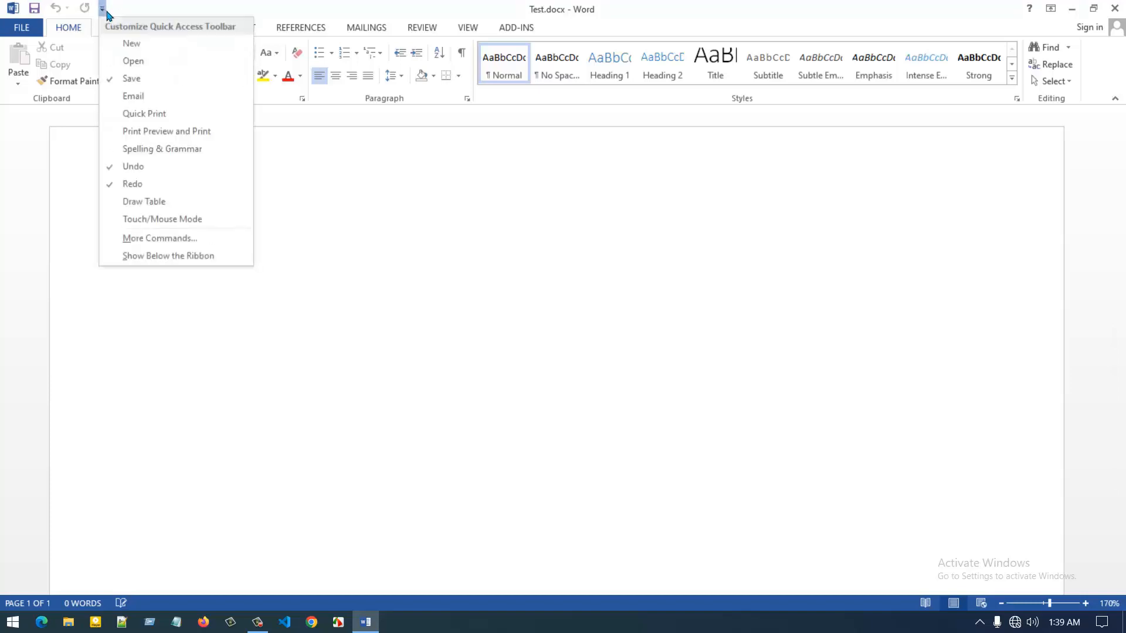
pyautogui.click(110, 44)
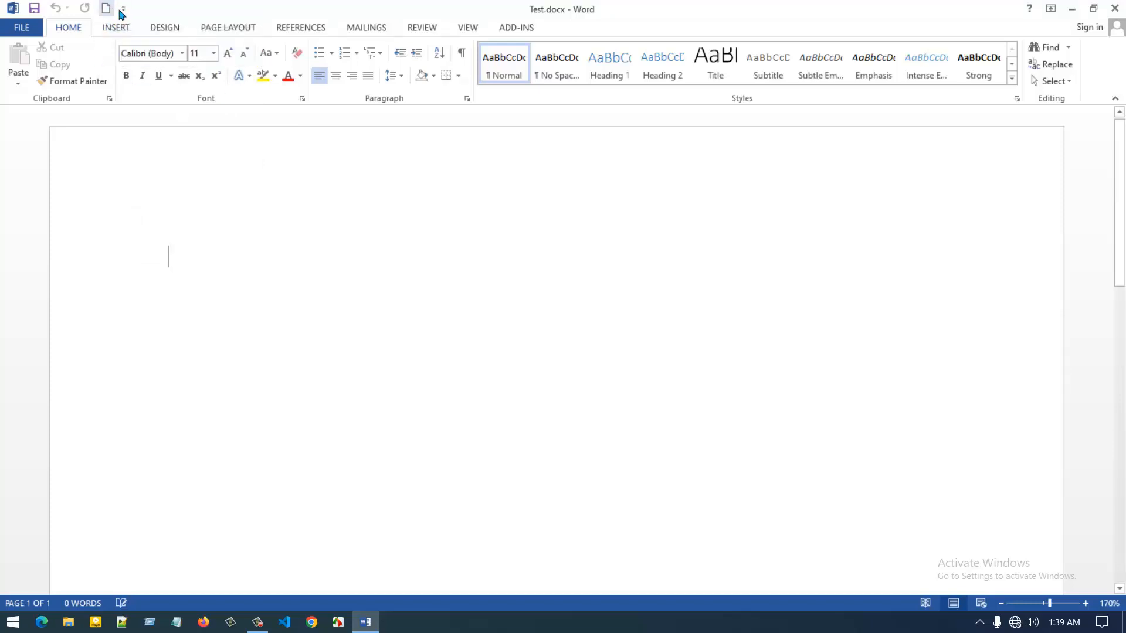
pyautogui.click(123, 8)
pyautogui.press('Escape')
pyautogui.click(144, 8)
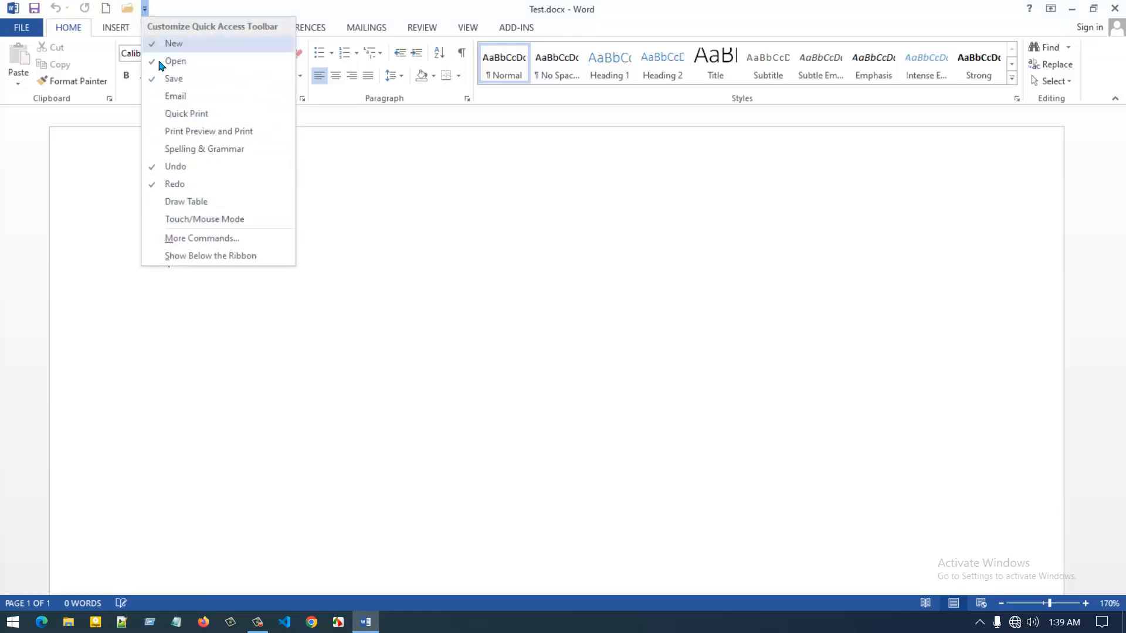
pyautogui.click(364, 219)
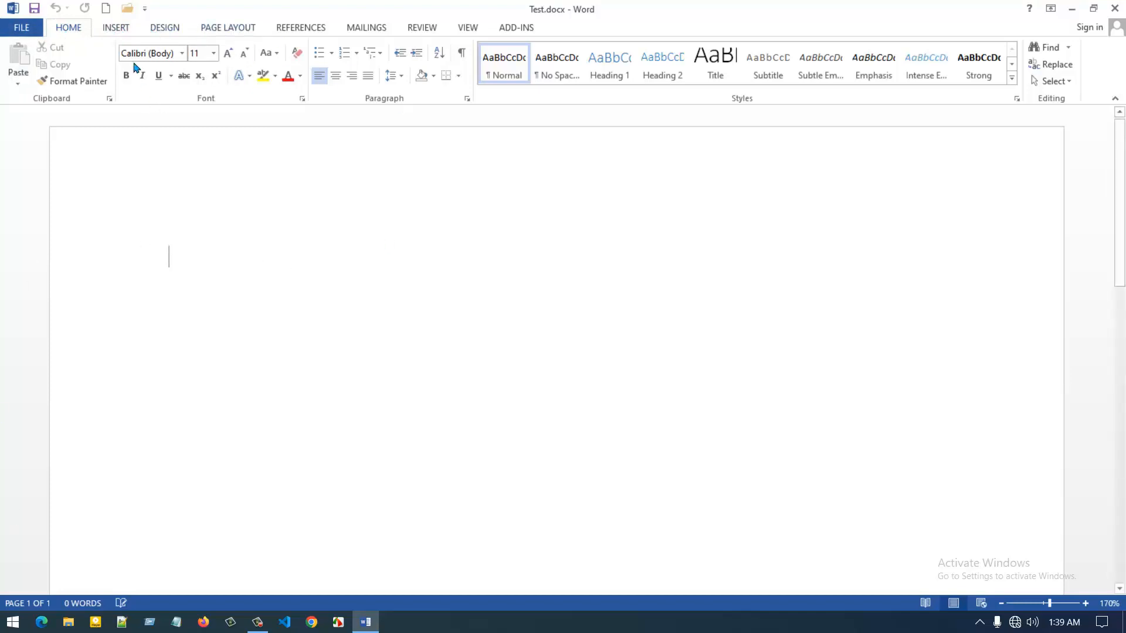
# - Look over the insert, design and page layout commands, return to the home commands, and view the blank page
pyautogui.click(113, 28)
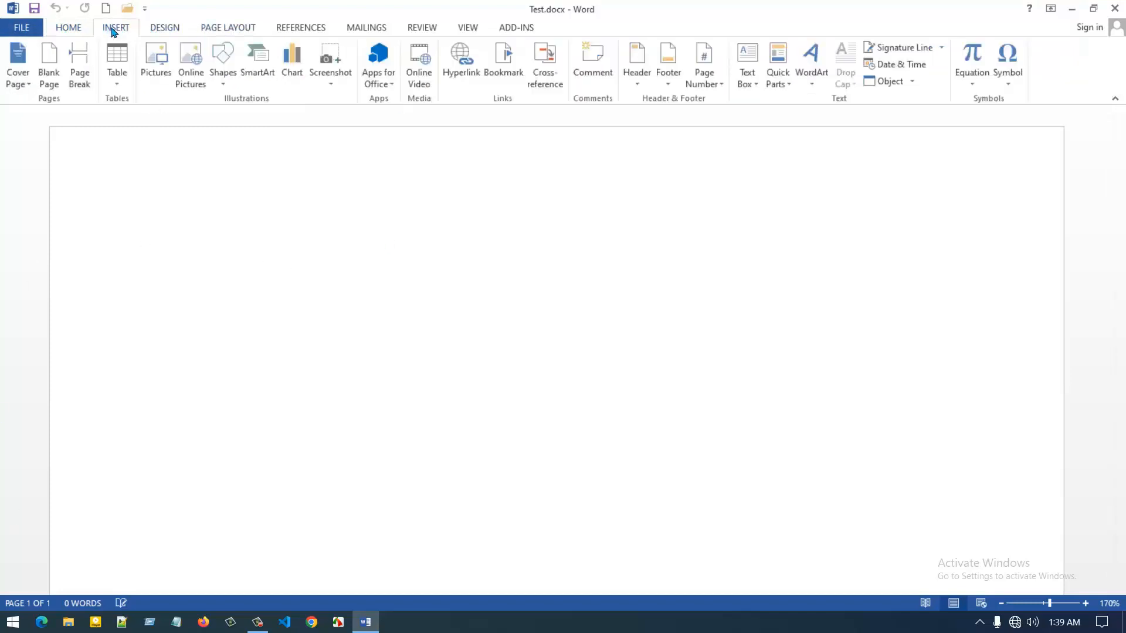
pyautogui.click(173, 31)
pyautogui.click(225, 30)
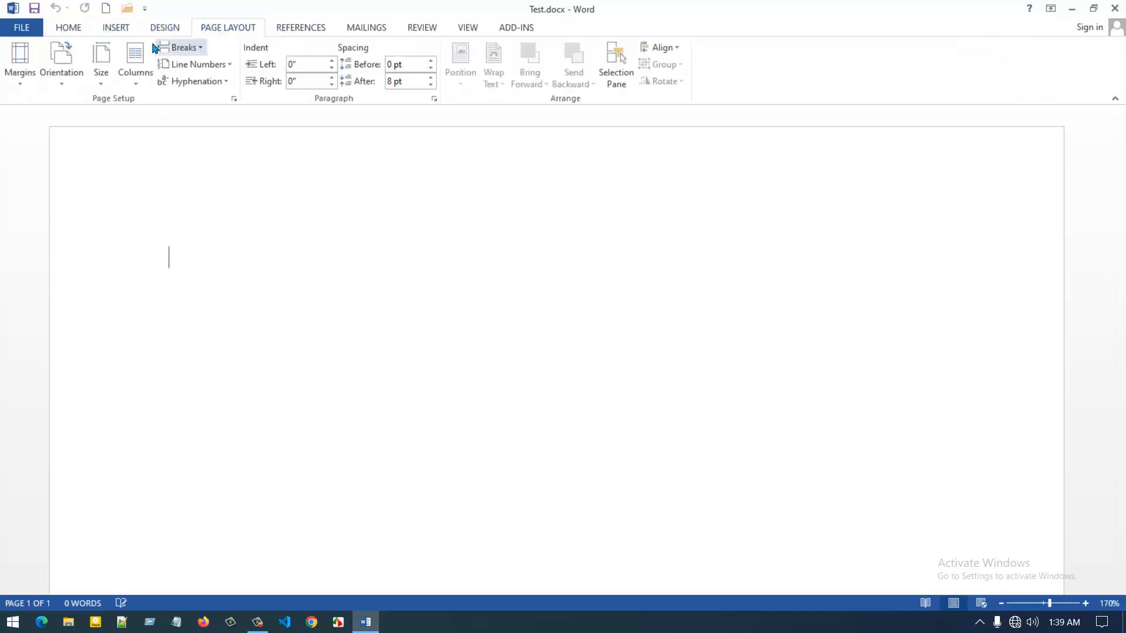
pyautogui.click(82, 30)
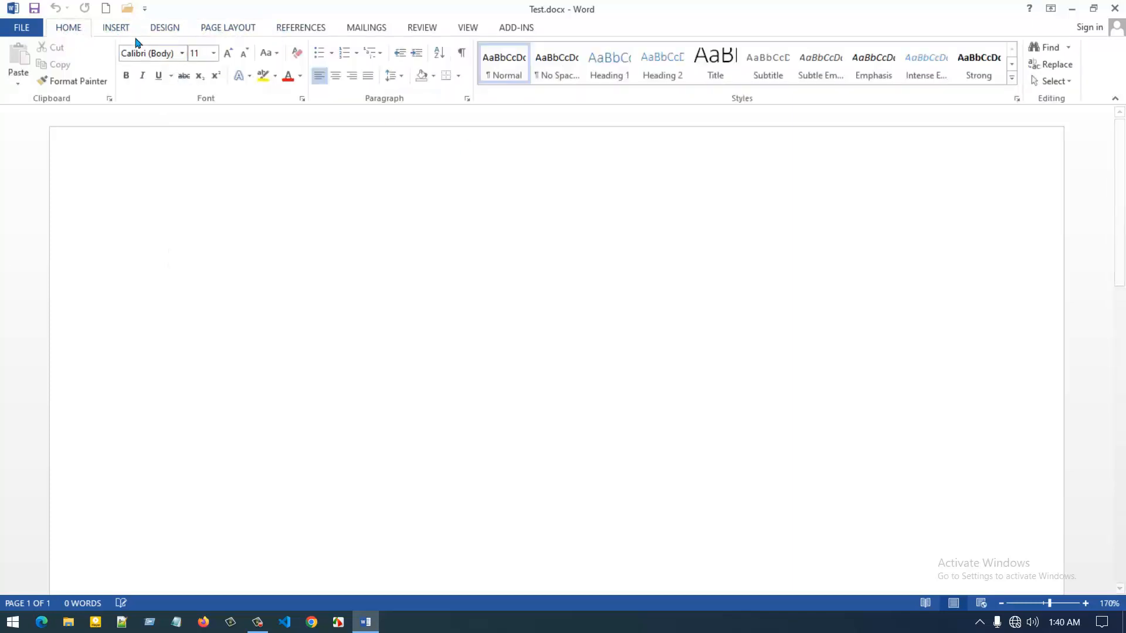
pyautogui.click(110, 30)
pyautogui.click(183, 29)
pyautogui.click(79, 31)
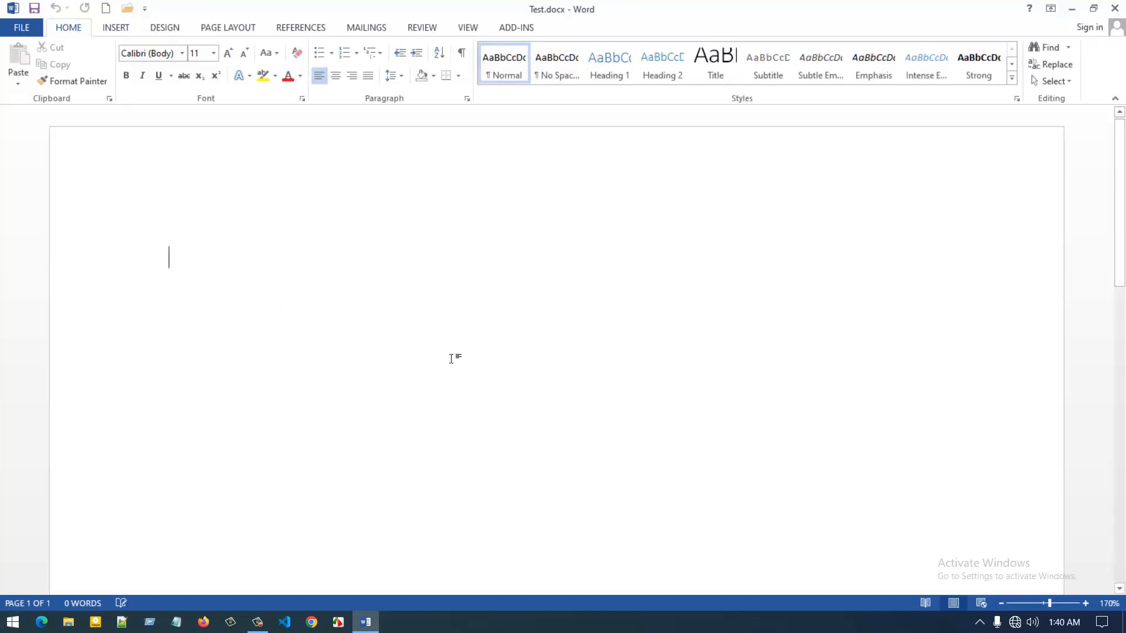
pyautogui.scroll(-1, 326, 342)
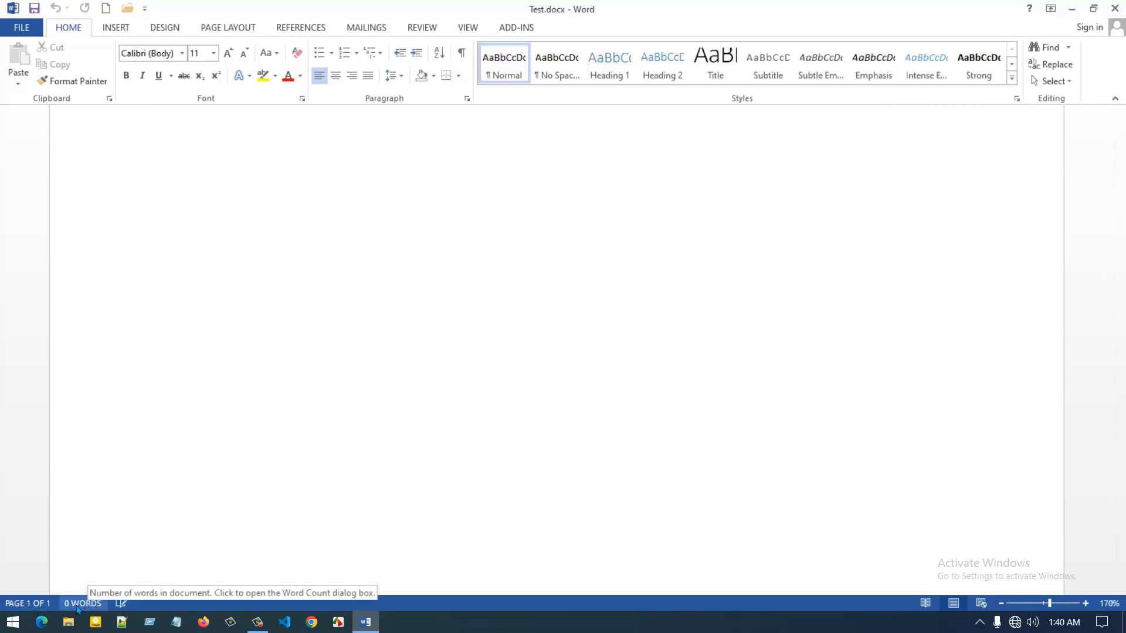
pyautogui.scroll(1, 238, 427)
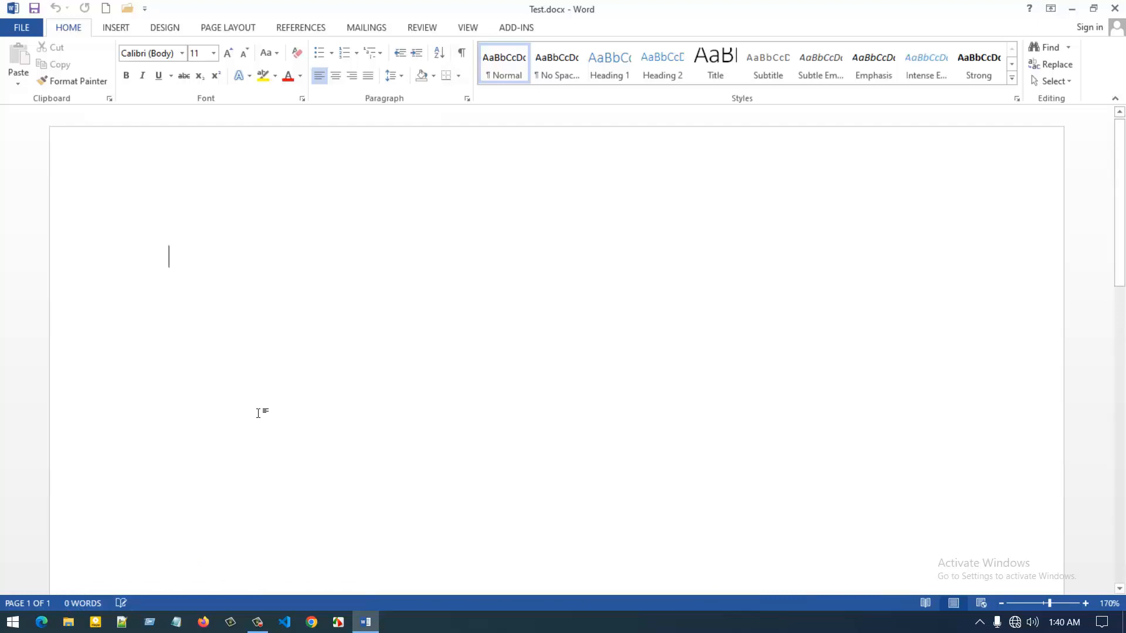
# - Enter a short sentence introducing the author by name in the blank document and delete it
pyautogui.write('I am Mehadi Hasan')
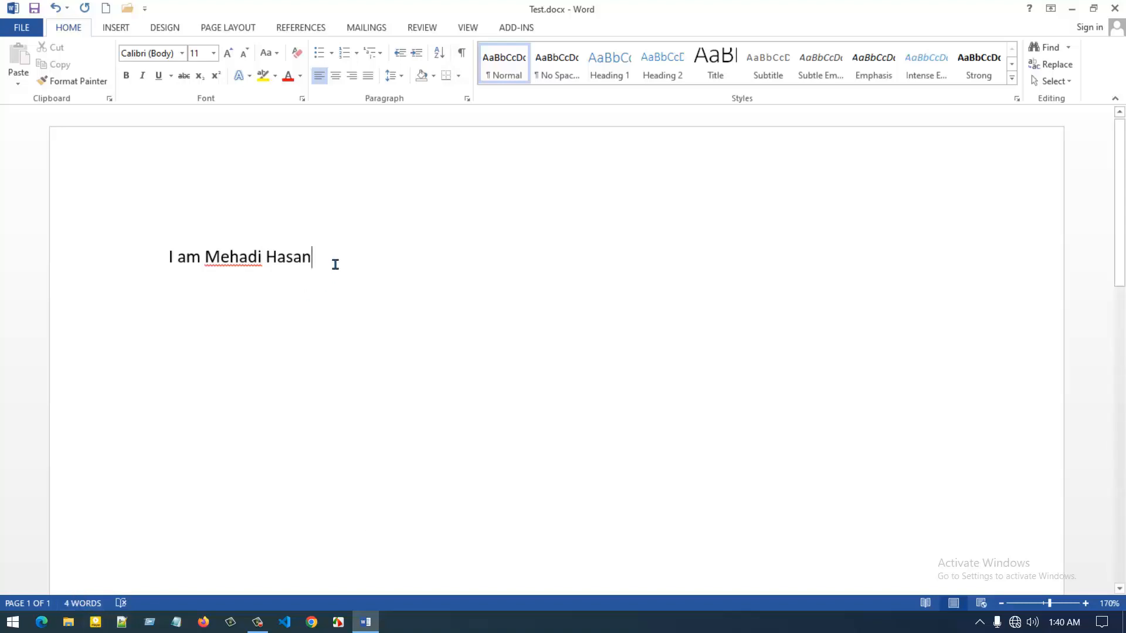
pyautogui.moveTo(334, 264); pyautogui.dragTo(64, 262)
pyautogui.press('Delete')
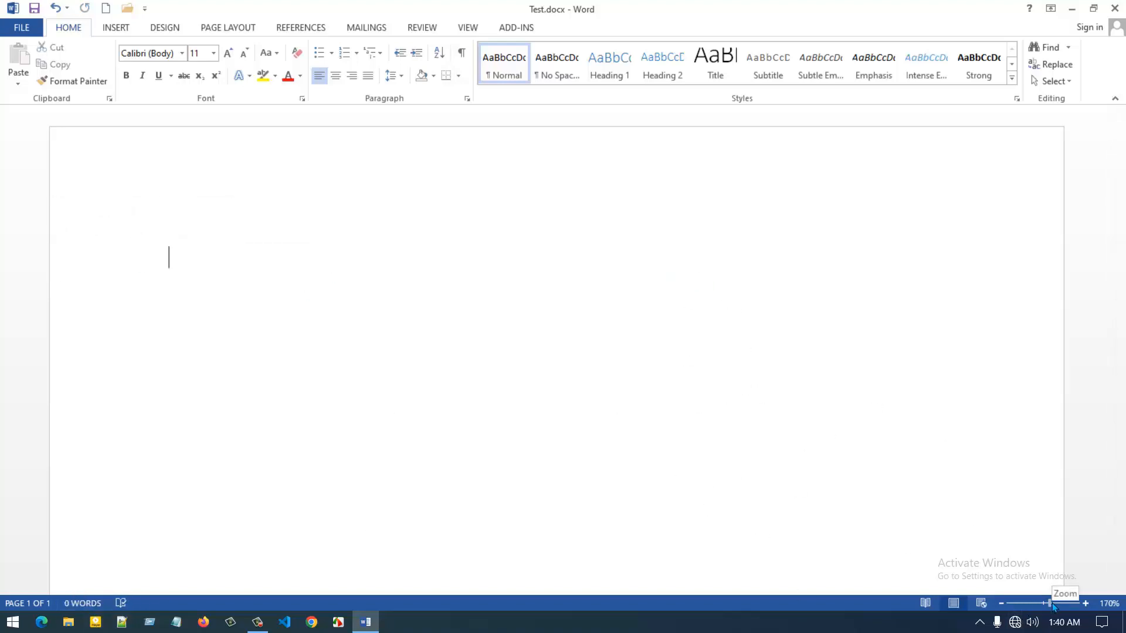
# - Try out the page zoom by enlarging the view to 220% and reducing it to about 140%
pyautogui.click(1085, 604)
pyautogui.click(1085, 604)
pyautogui.click(1085, 604)
pyautogui.click(1085, 603)
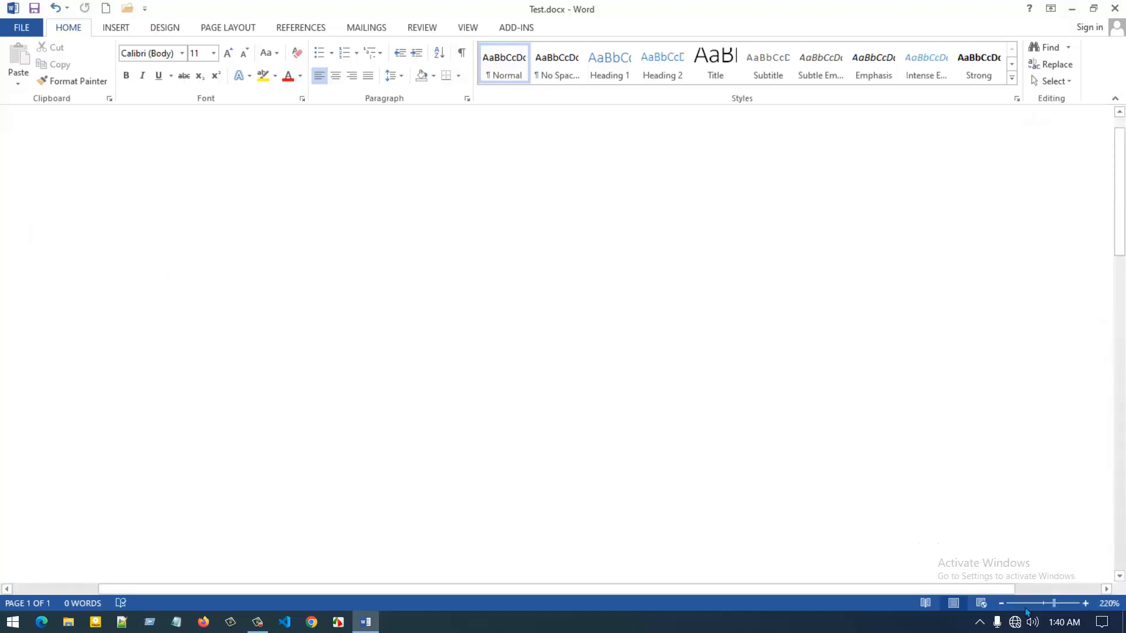
pyautogui.click(1001, 603)
pyautogui.click(1000, 604)
pyautogui.click(1000, 603)
pyautogui.click(1001, 604)
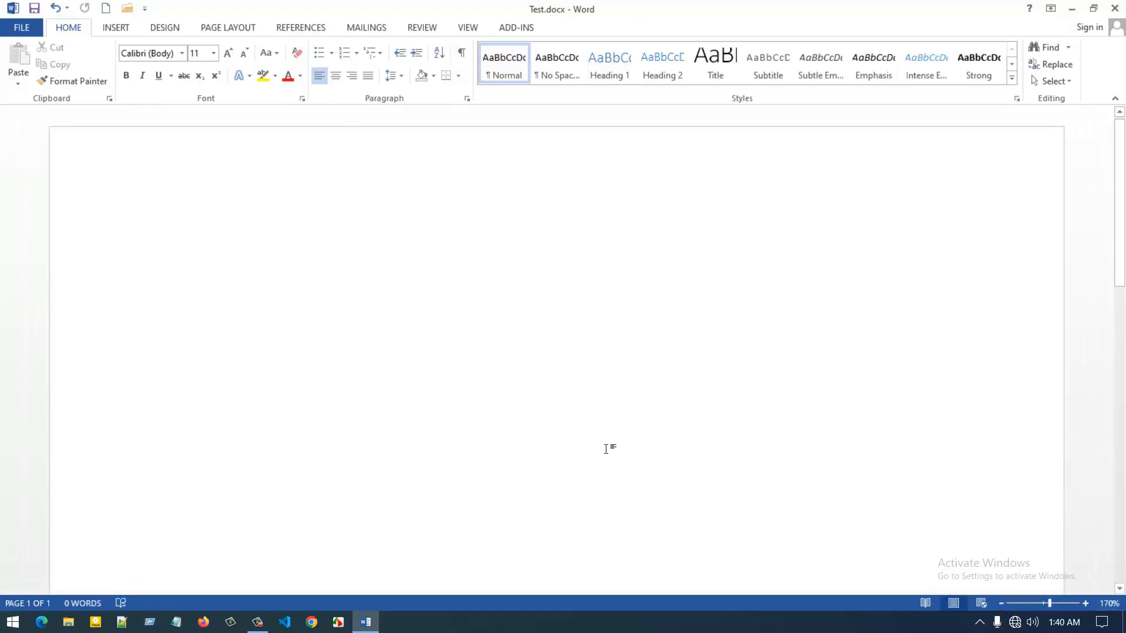
pyautogui.click(1000, 604)
pyautogui.click(1000, 604)
pyautogui.click(1001, 603)
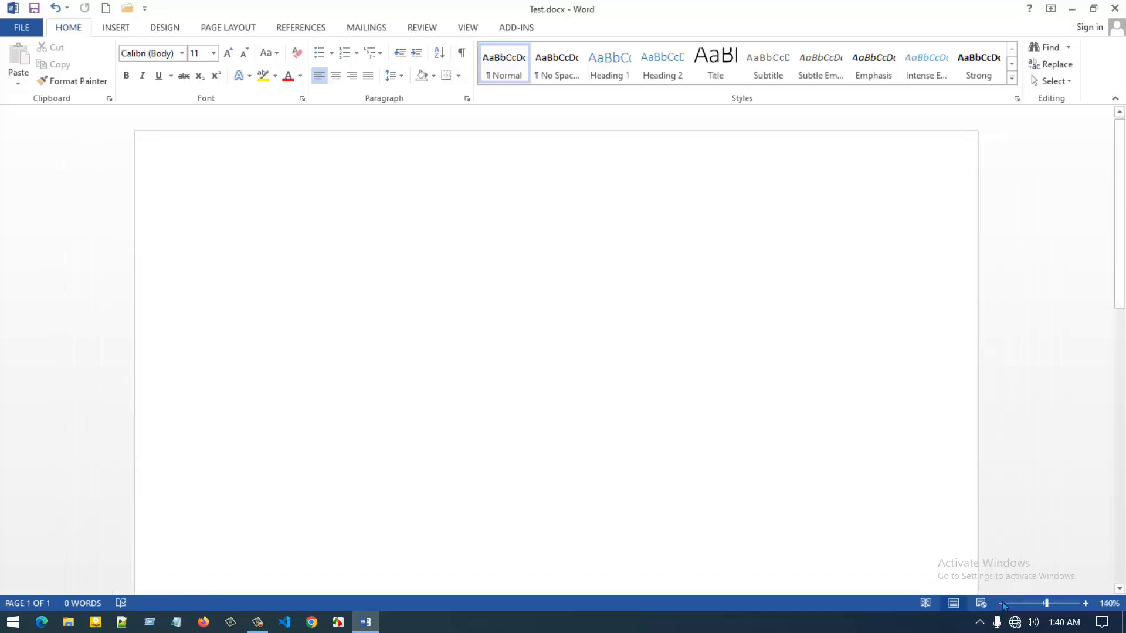
pyautogui.click(1001, 604)
pyautogui.click(1086, 603)
pyautogui.click(1086, 604)
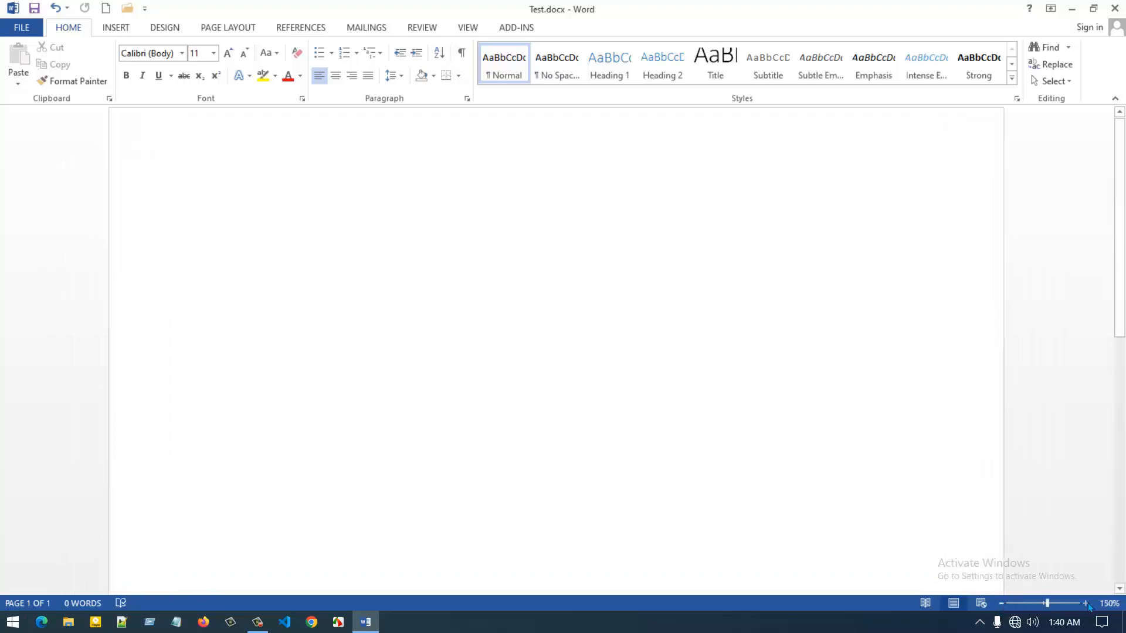
pyautogui.click(1001, 603)
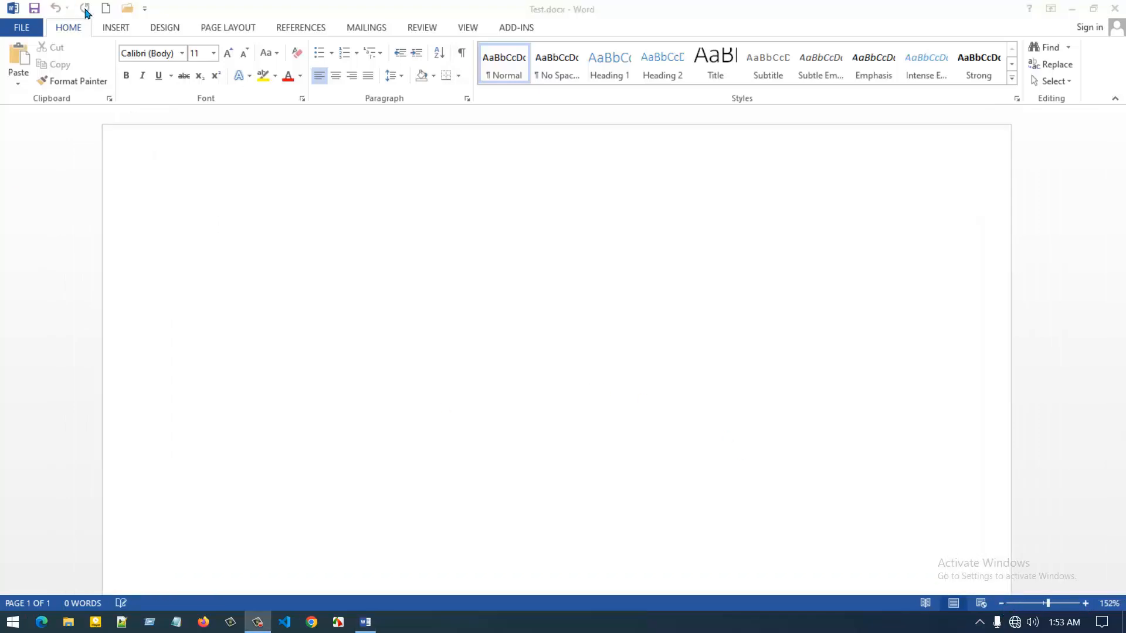
# - Set the font size to 20 and write the sentence "I am" followed by the author's full name and a period
pyautogui.click(209, 206)
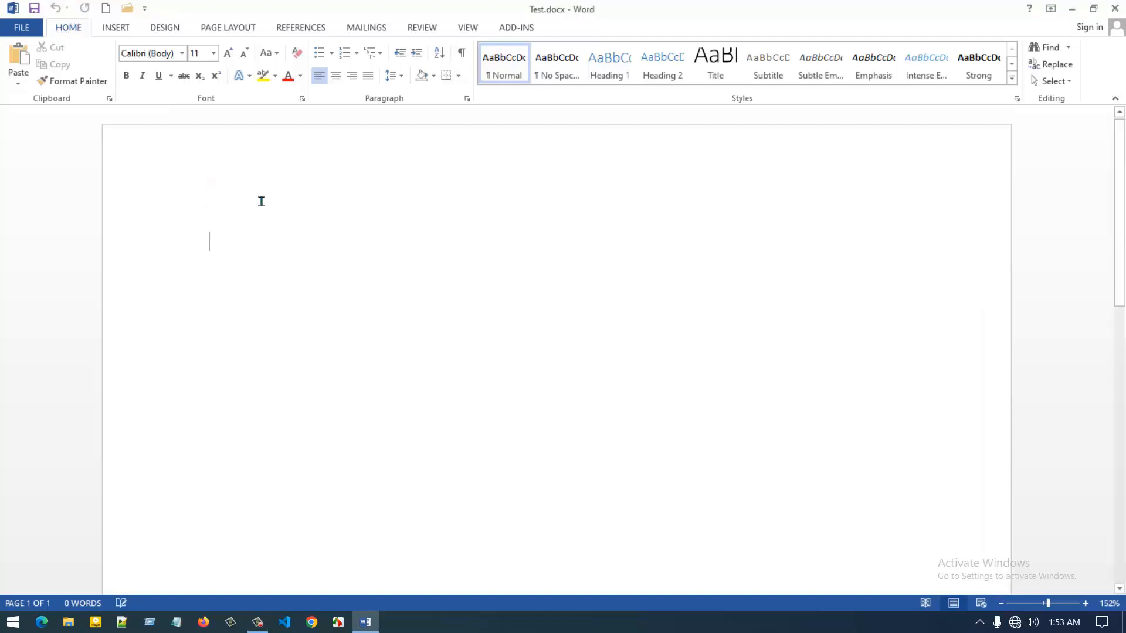
pyautogui.click(230, 57)
pyautogui.click(230, 57)
pyautogui.click(230, 57)
pyautogui.click(230, 57)
pyautogui.click(229, 61)
pyautogui.write('I am Mehadi ')
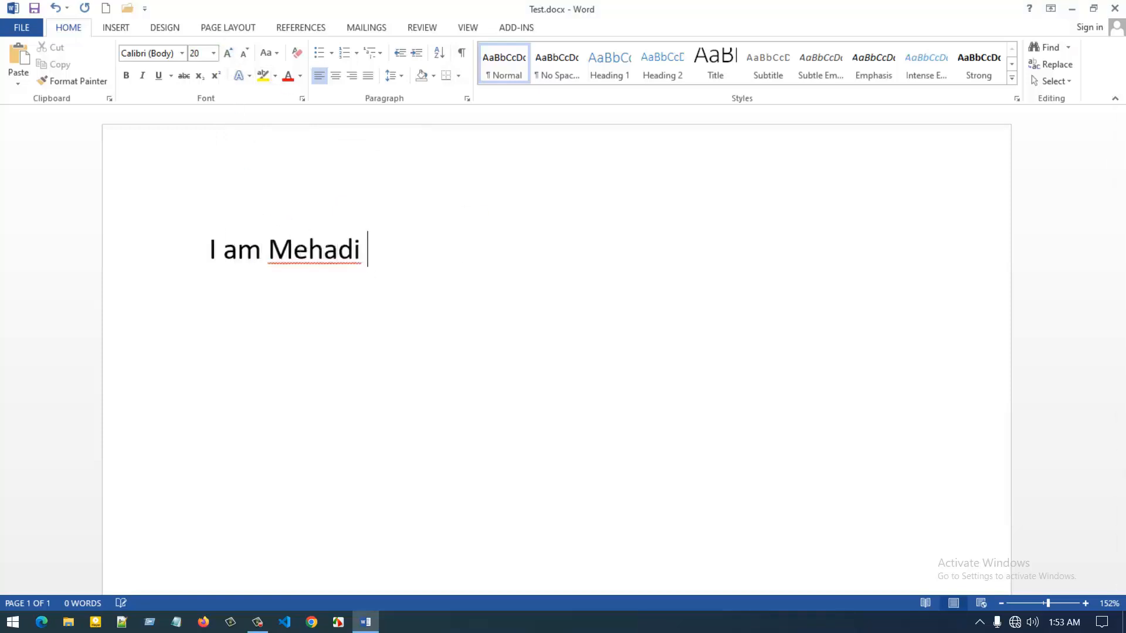
pyautogui.write('Hasan Nayeem.')
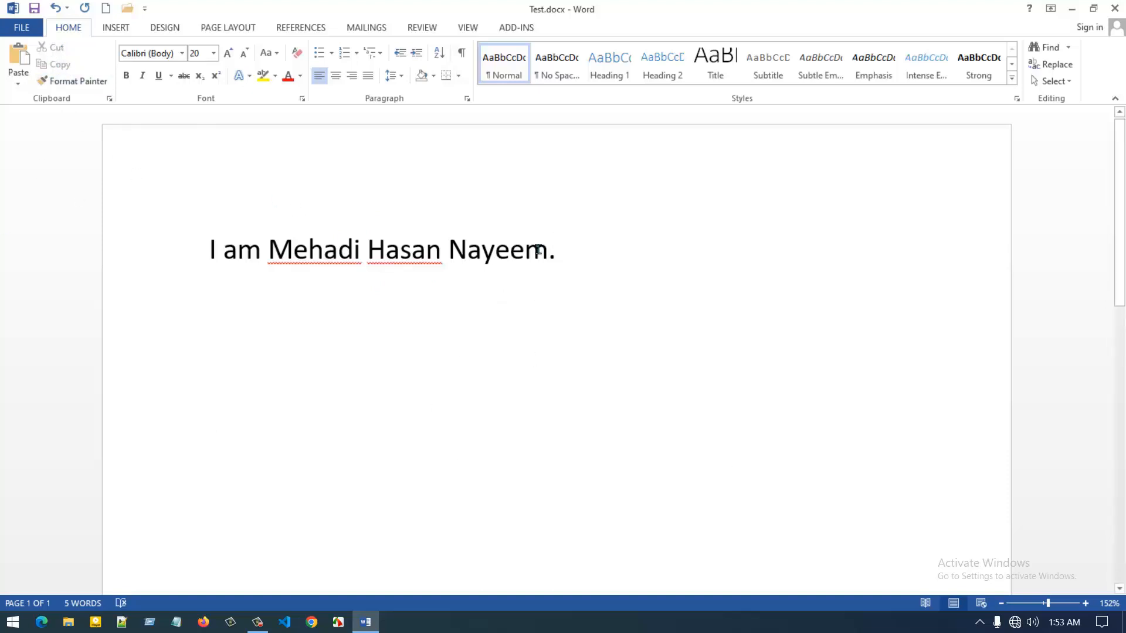
# - Copy the whole introductory sentence and paste the copy directly after the original
pyautogui.moveTo(573, 256); pyautogui.dragTo(206, 254)
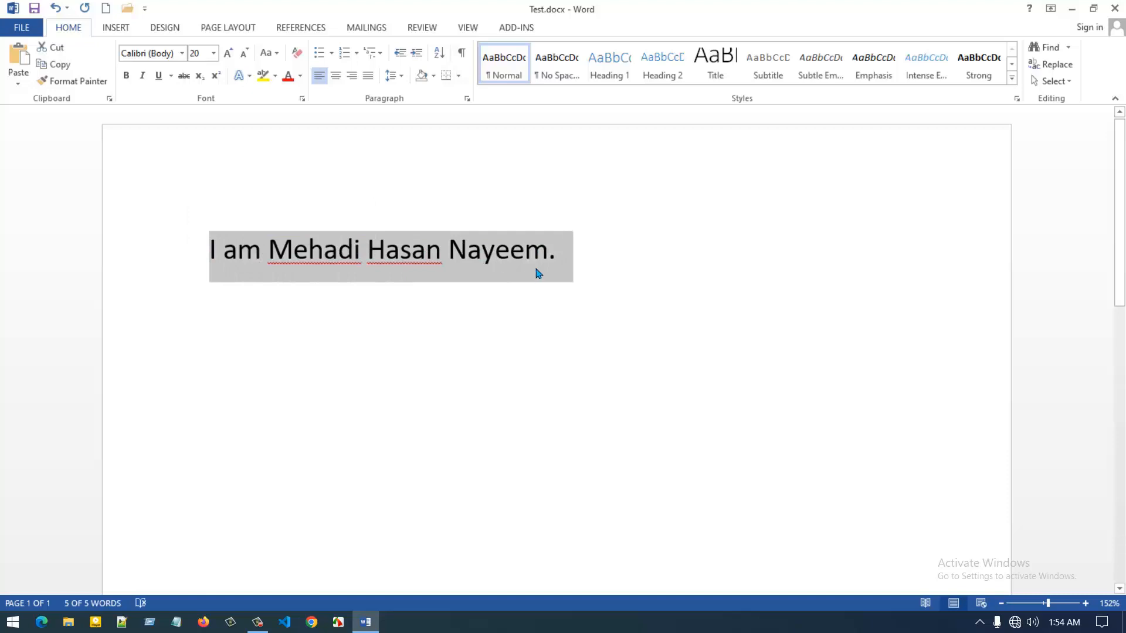
pyautogui.click(467, 258)
pyautogui.moveTo(578, 261); pyautogui.dragTo(193, 249)
pyautogui.click(67, 67)
pyautogui.click(595, 280)
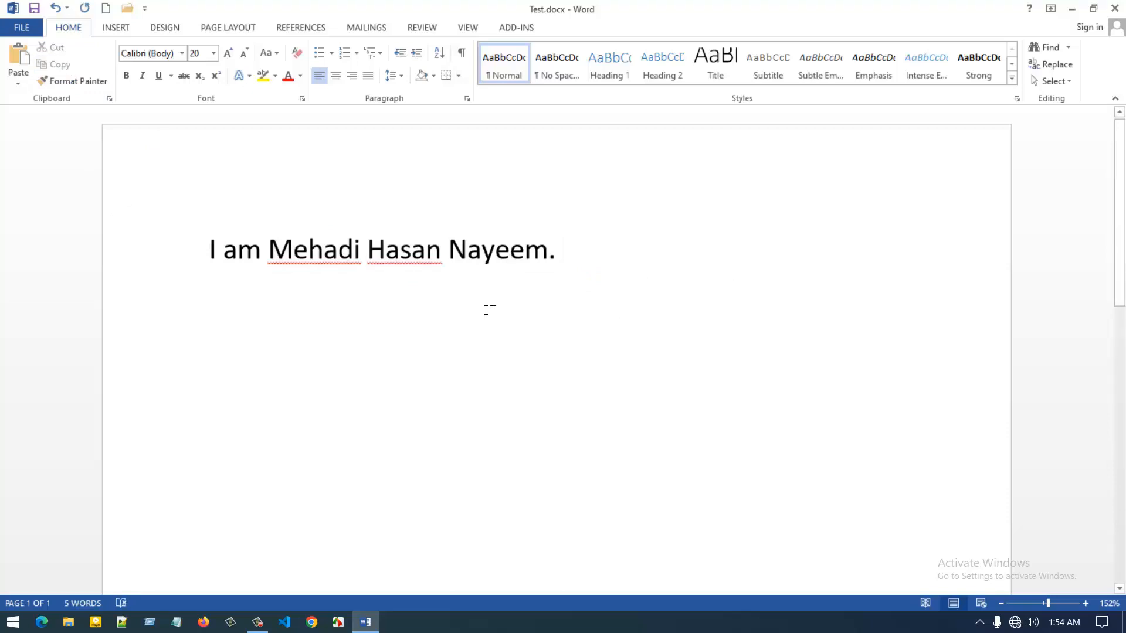
pyautogui.click(18, 83)
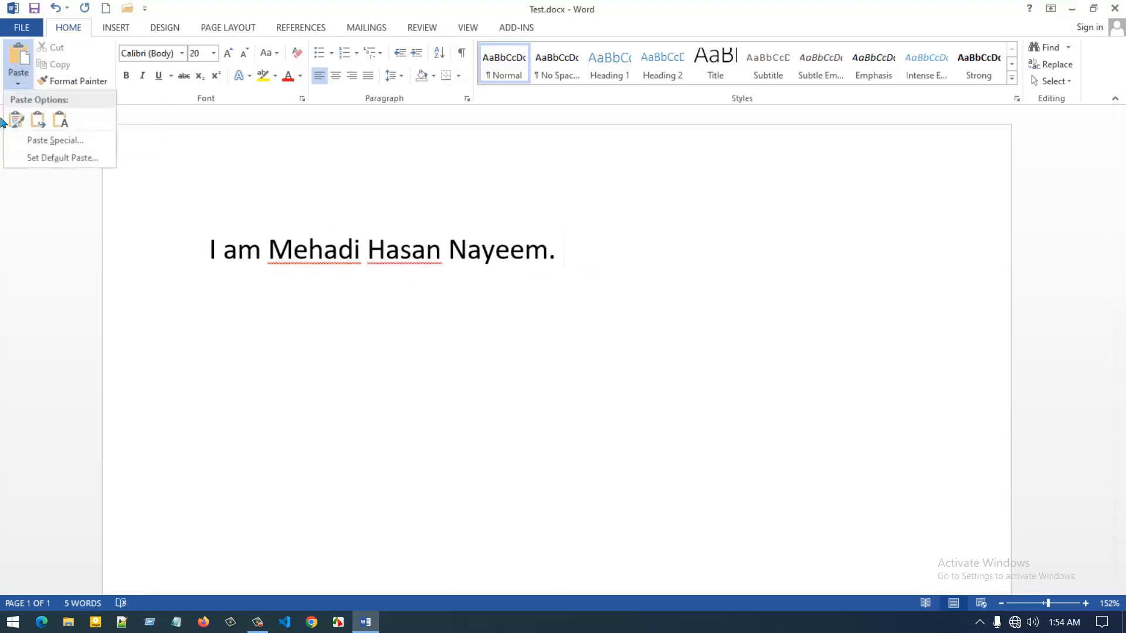
pyautogui.click(19, 60)
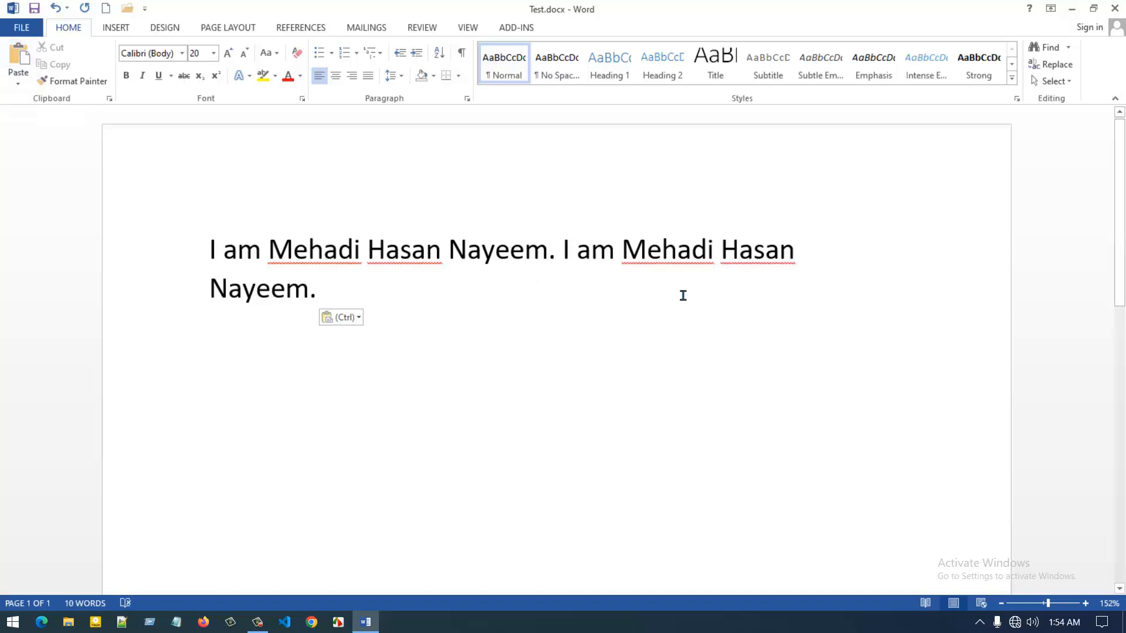
# - Paste the copied introductory sentence two more times, each on its own line below the existing text
pyautogui.hotkey('ctrl', 'v')
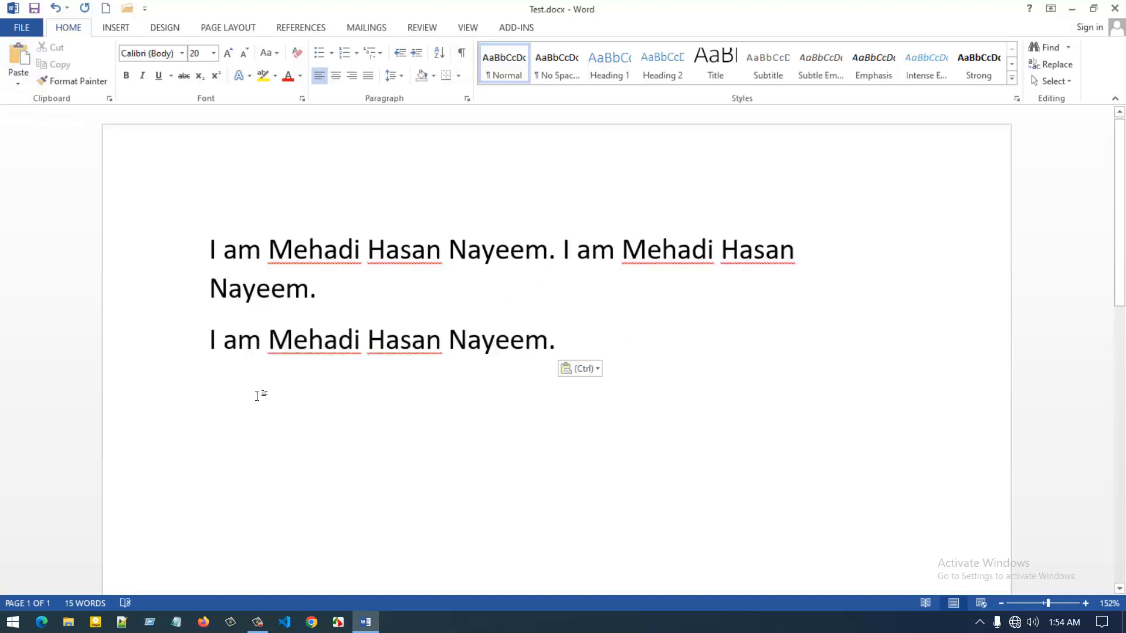
pyautogui.hotkey('ctrl', 'v')
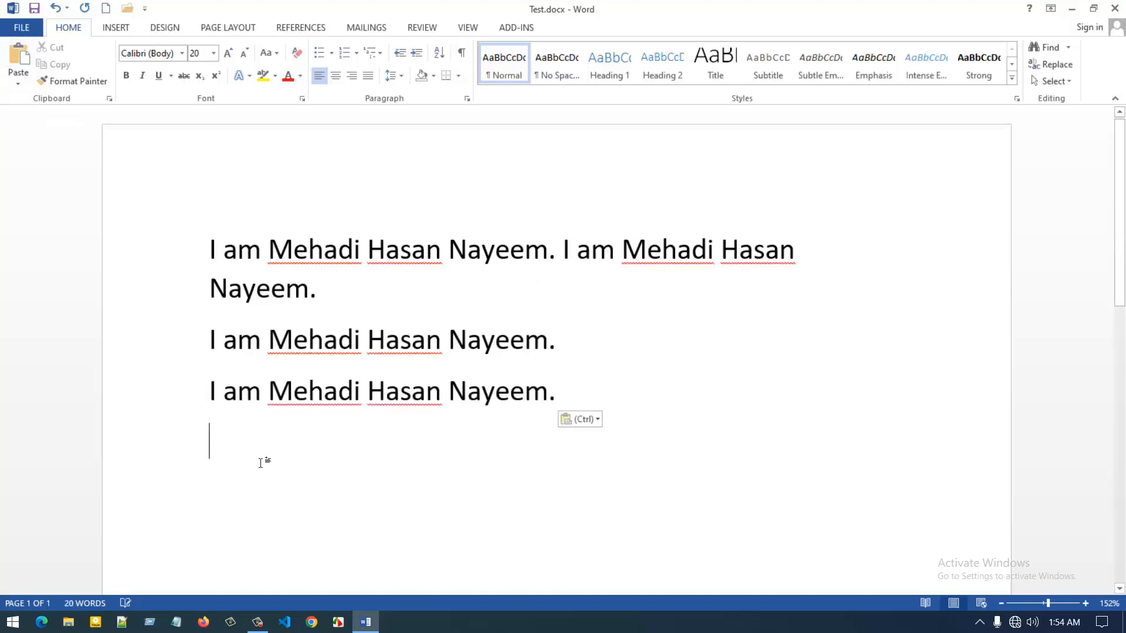
pyautogui.moveTo(240, 444); pyautogui.dragTo(566, 268)
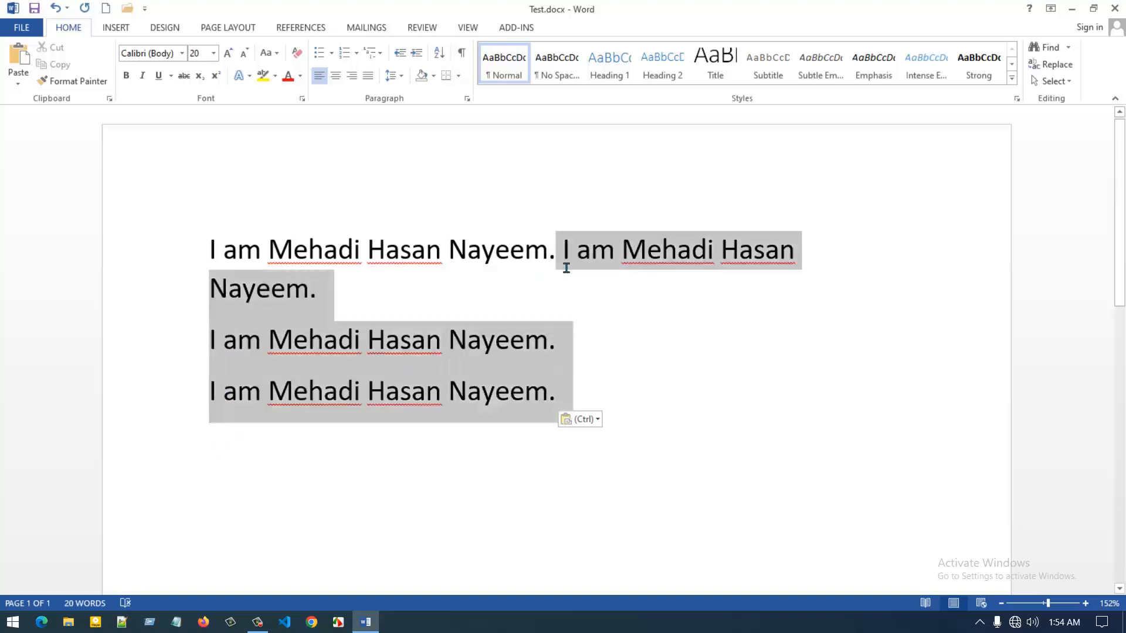
pyautogui.click(254, 445)
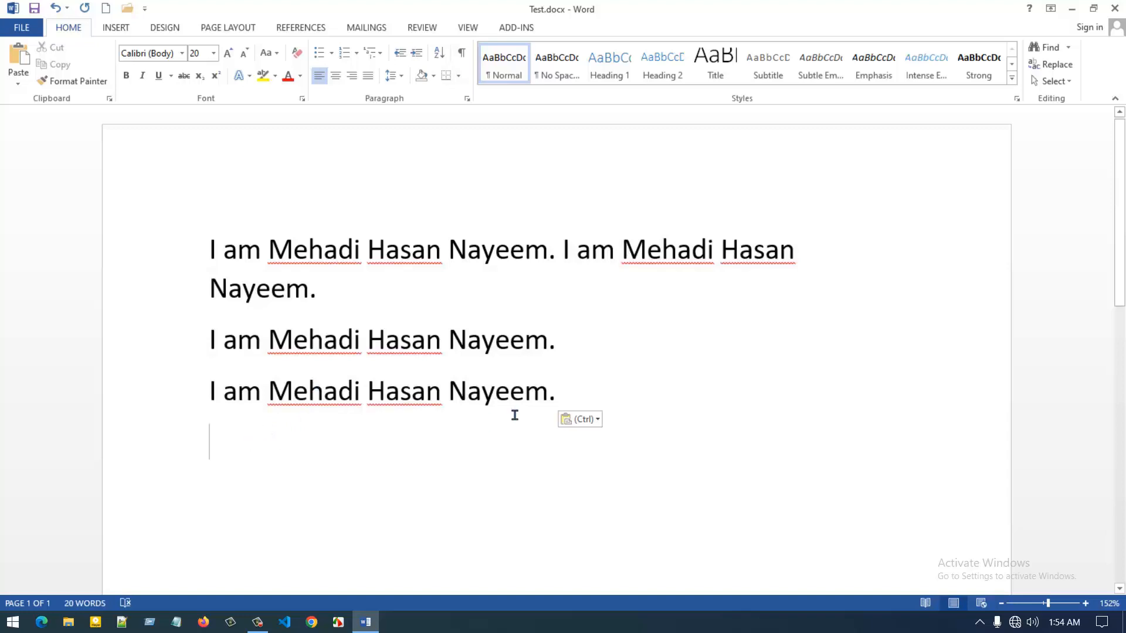
# - Cut all the introductory sentences out of the document
pyautogui.click(569, 402)
pyautogui.moveTo(574, 405); pyautogui.dragTo(215, 249)
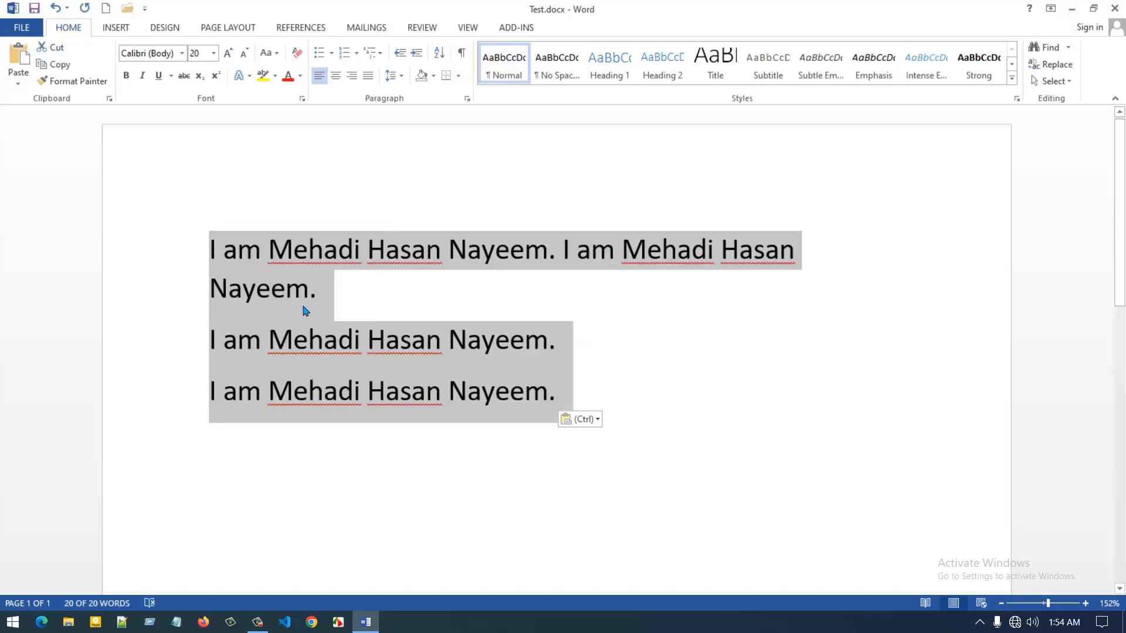
pyautogui.click(57, 51)
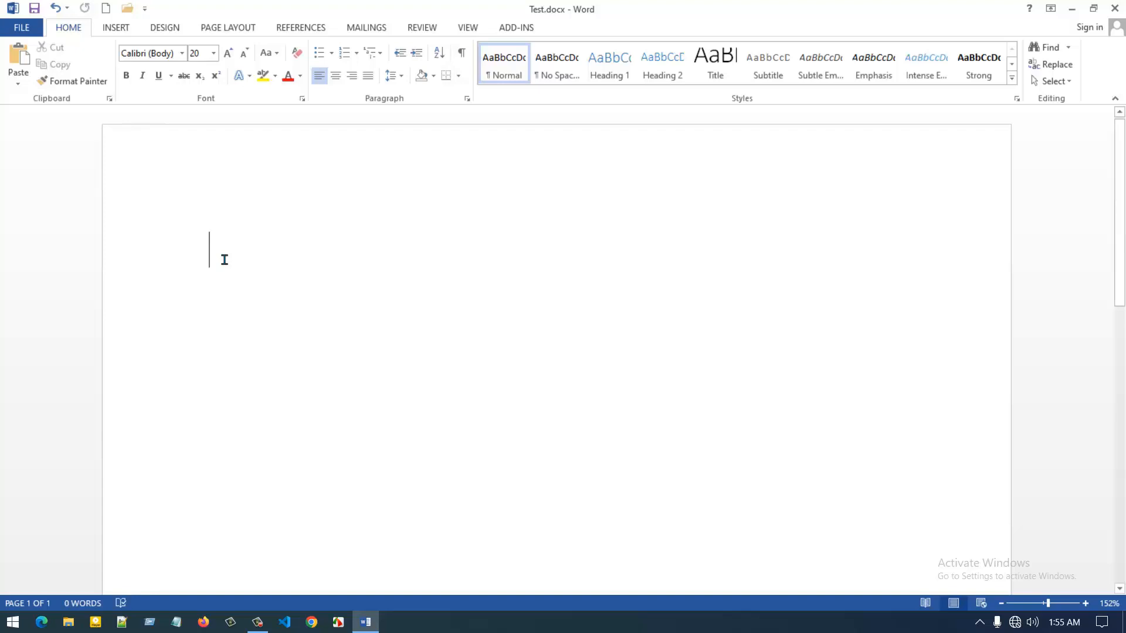
# - Reduce the font size to 11 and write the author's last name on the empty page
pyautogui.click(245, 55)
pyautogui.click(245, 54)
pyautogui.click(245, 54)
pyautogui.click(245, 54)
pyautogui.click(244, 54)
pyautogui.write('Nayeem')
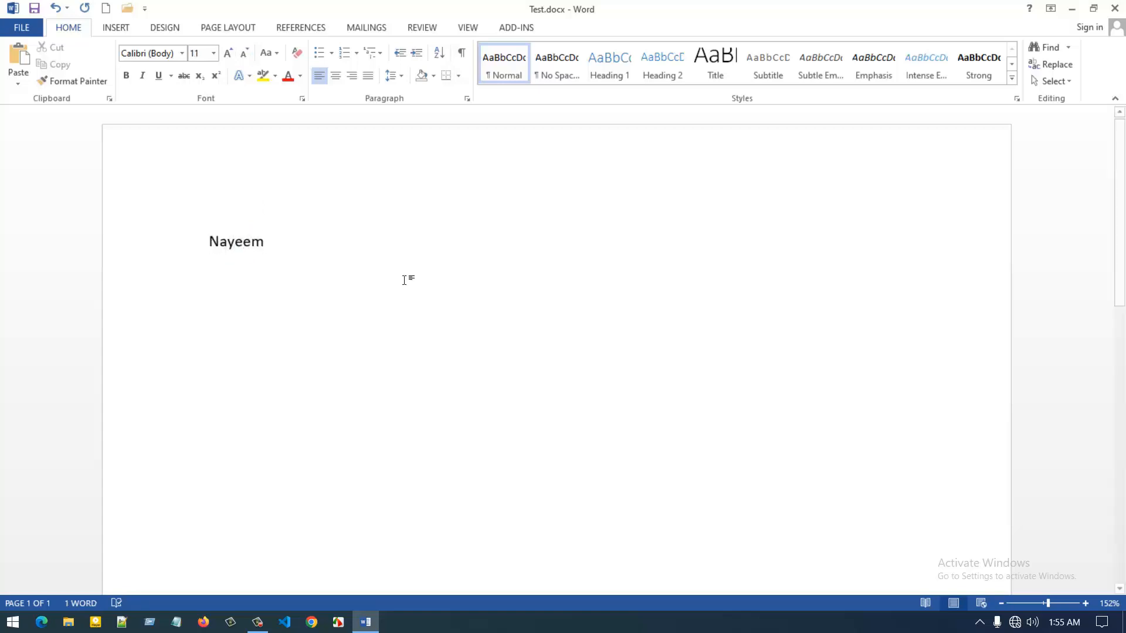
# - Colour the written name red and highlight it in yellow
pyautogui.tripleClick(225, 250)
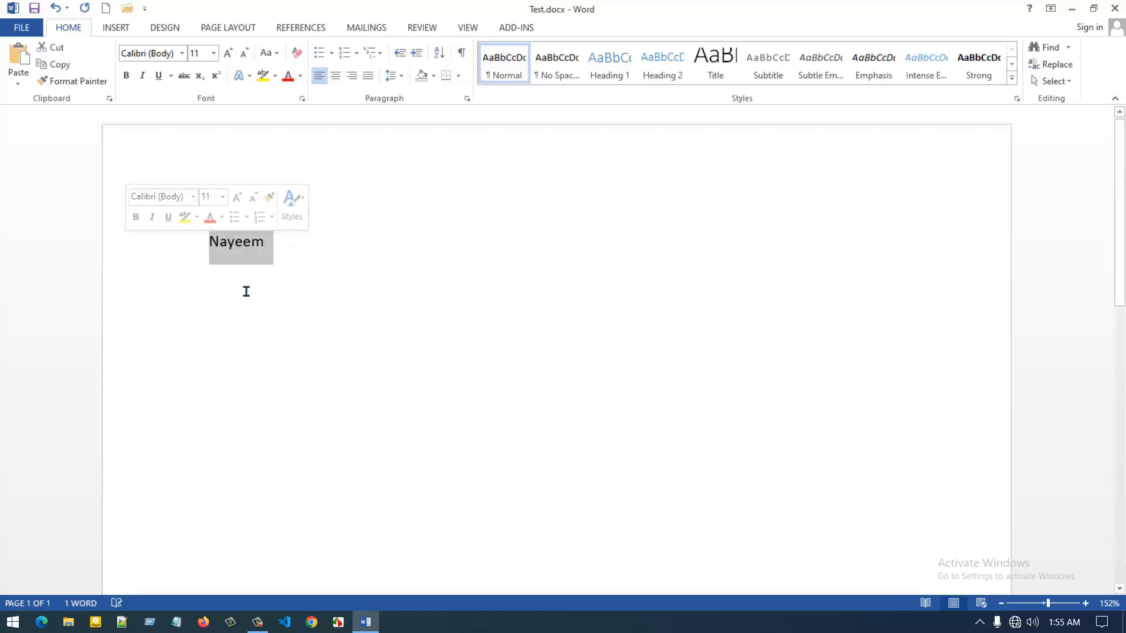
pyautogui.click(288, 78)
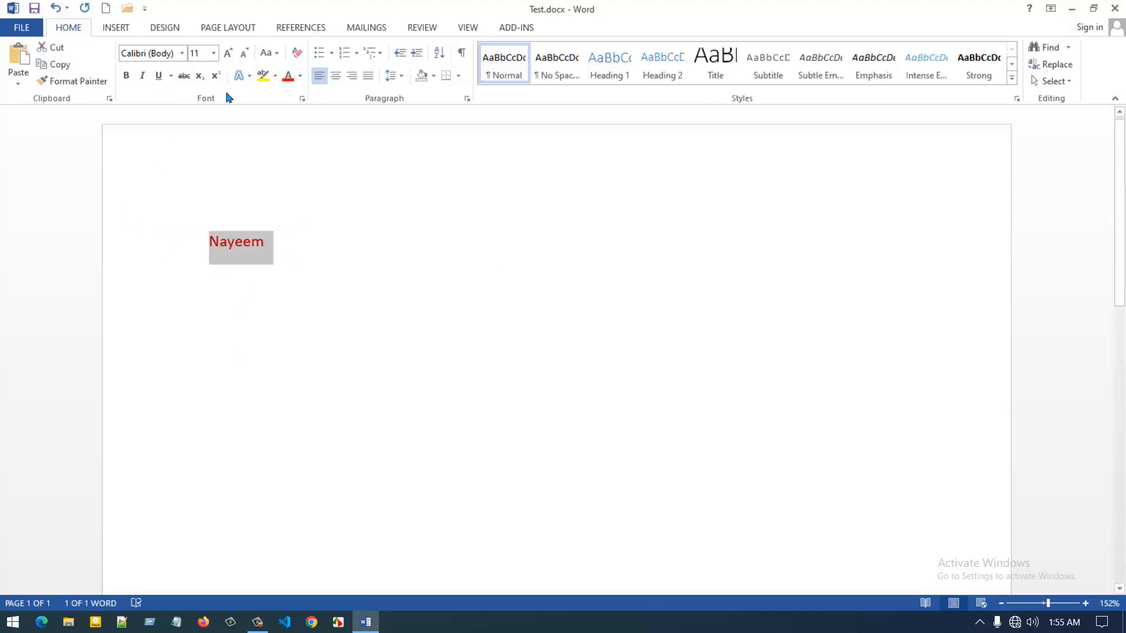
pyautogui.click(263, 75)
pyautogui.press('Left')
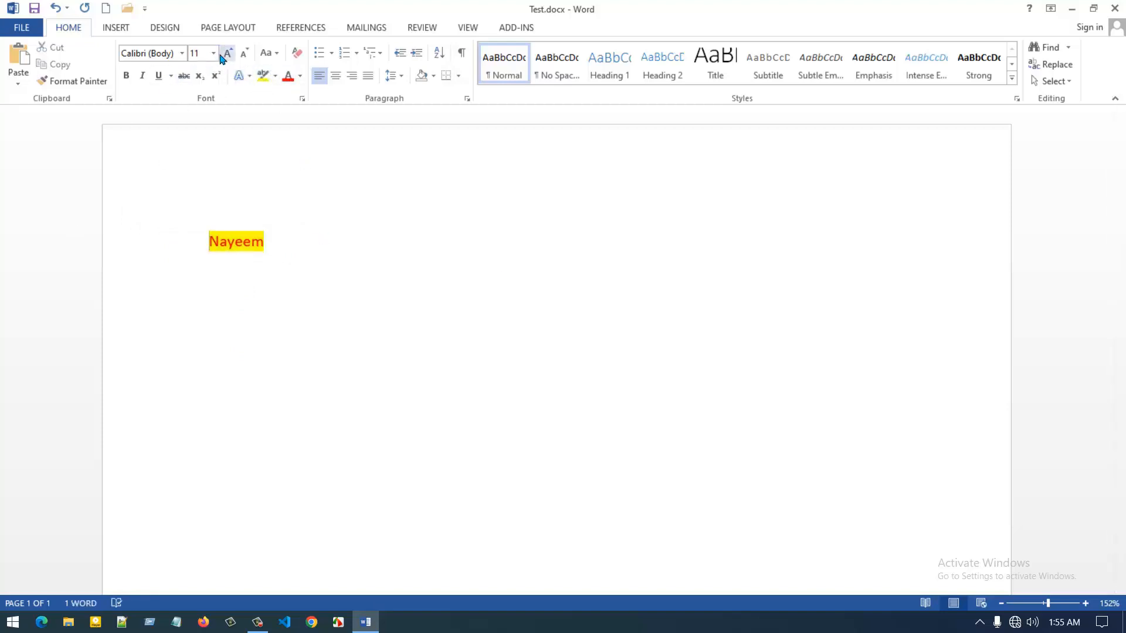
# - Change the font of the highlighted name to Britannic Bold
pyautogui.tripleClick(282, 256)
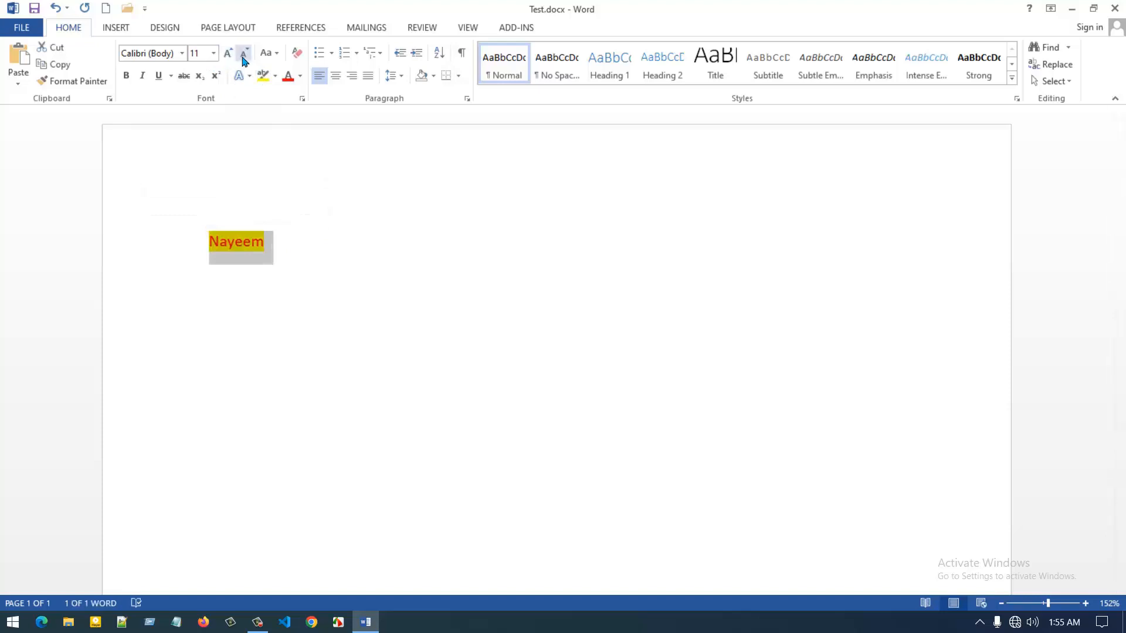
pyautogui.click(182, 52)
pyautogui.click(186, 194)
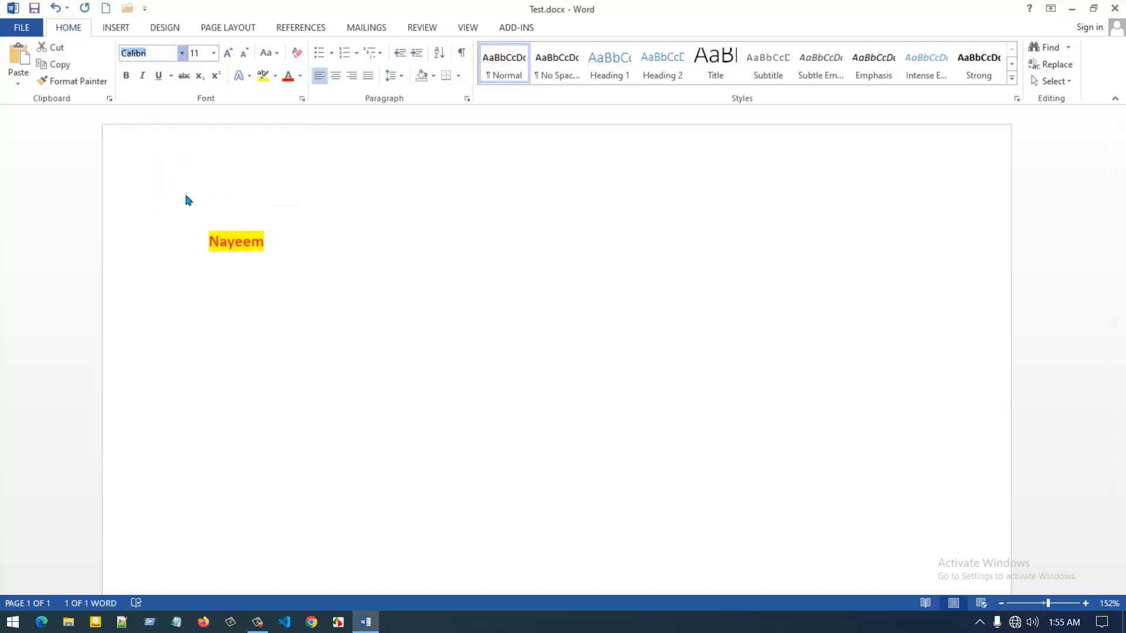
pyautogui.click(275, 283)
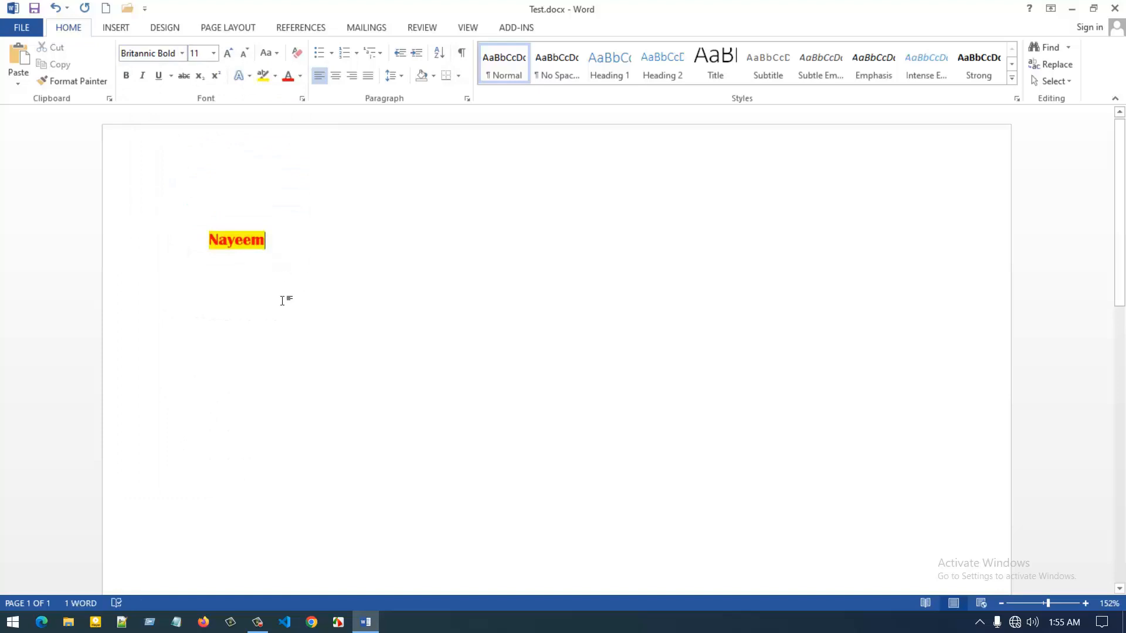
# - Write the author's last name again two lines below, using the Calibri (Body) font at size 20
pyautogui.press('Return')
pyautogui.press('Return')
pyautogui.click(186, 57)
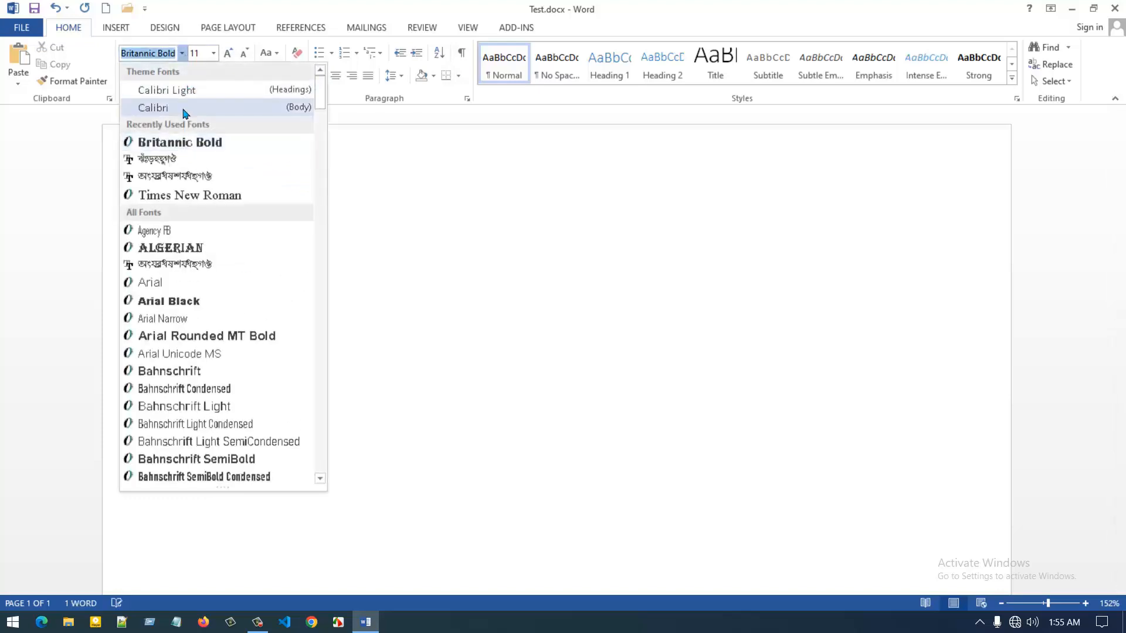
pyautogui.click(182, 112)
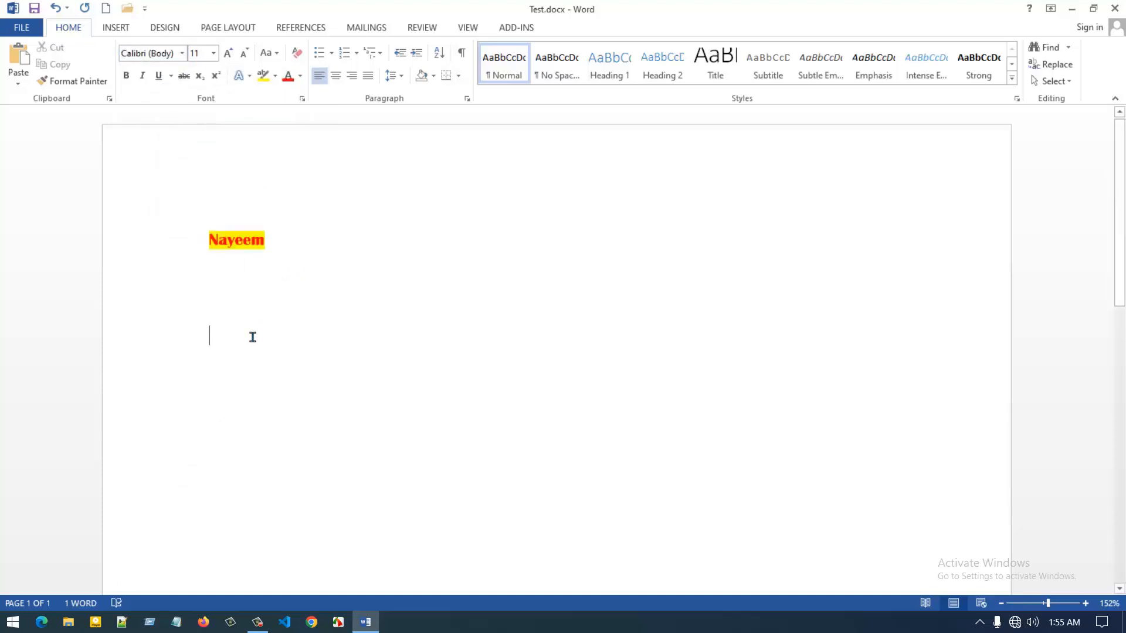
pyautogui.click(229, 53)
pyautogui.click(230, 53)
pyautogui.click(229, 54)
pyautogui.click(229, 53)
pyautogui.click(229, 53)
pyautogui.write('Nayeem')
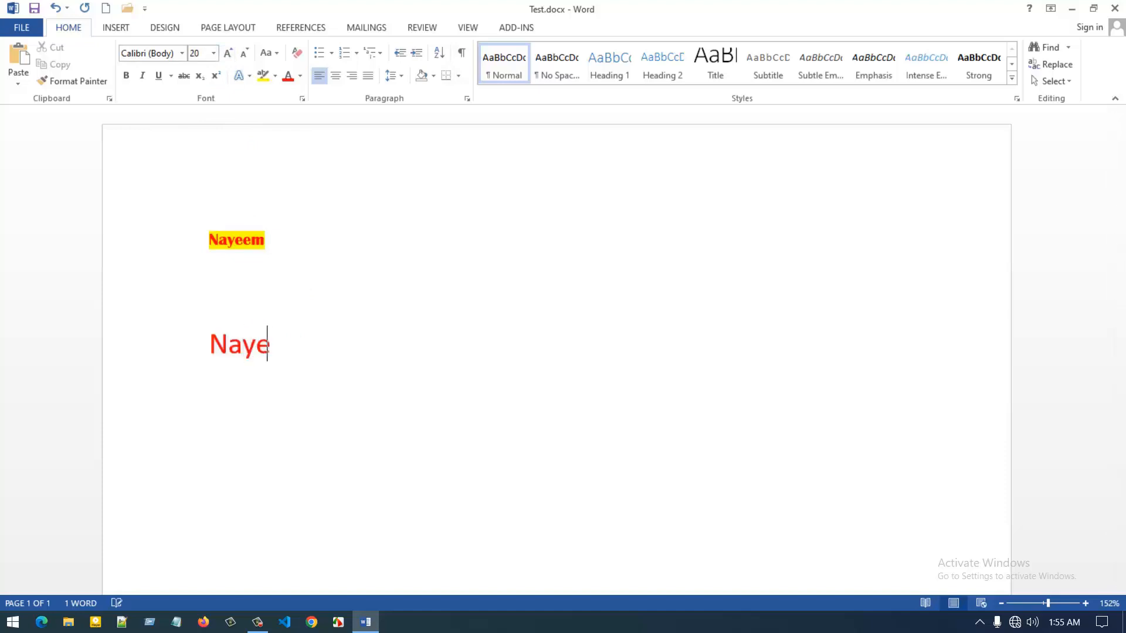
# - Set the font colour of the second, larger name to black
pyautogui.tripleClick(324, 352)
pyautogui.click(300, 75)
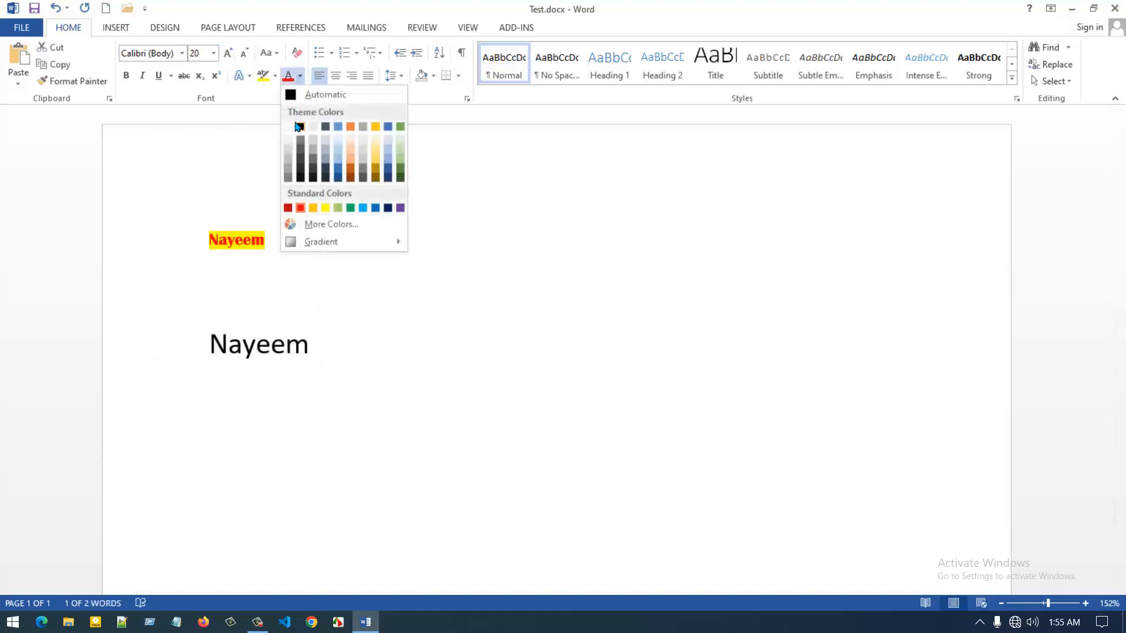
pyautogui.click(309, 125)
pyautogui.click(312, 348)
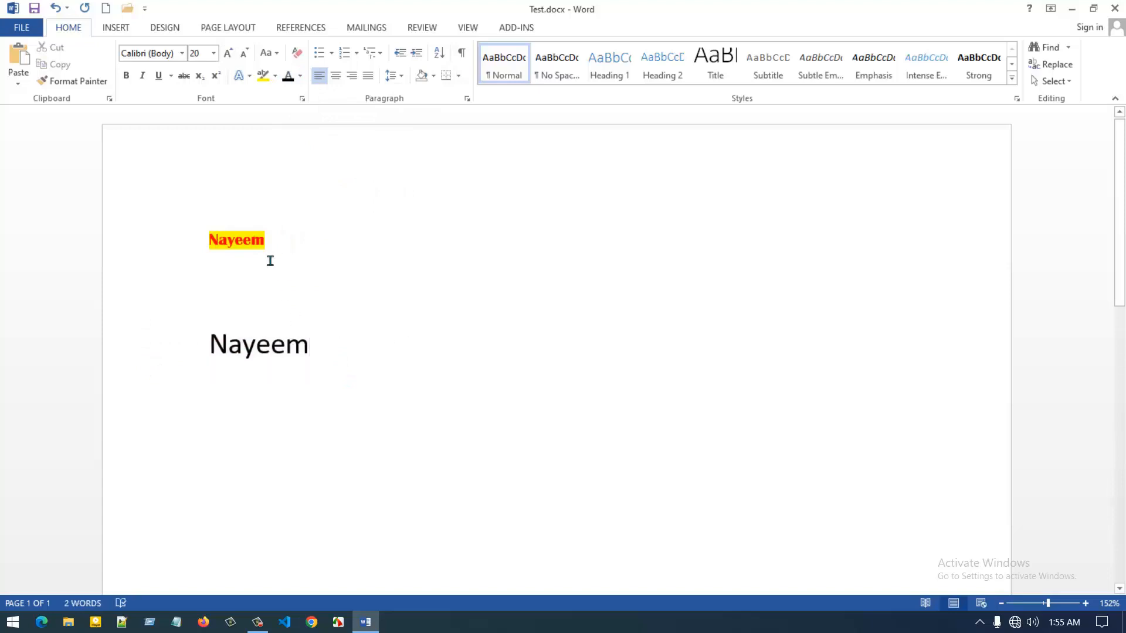
pyautogui.moveTo(268, 259); pyautogui.dragTo(191, 242)
pyautogui.moveTo(345, 334); pyautogui.dragTo(151, 362)
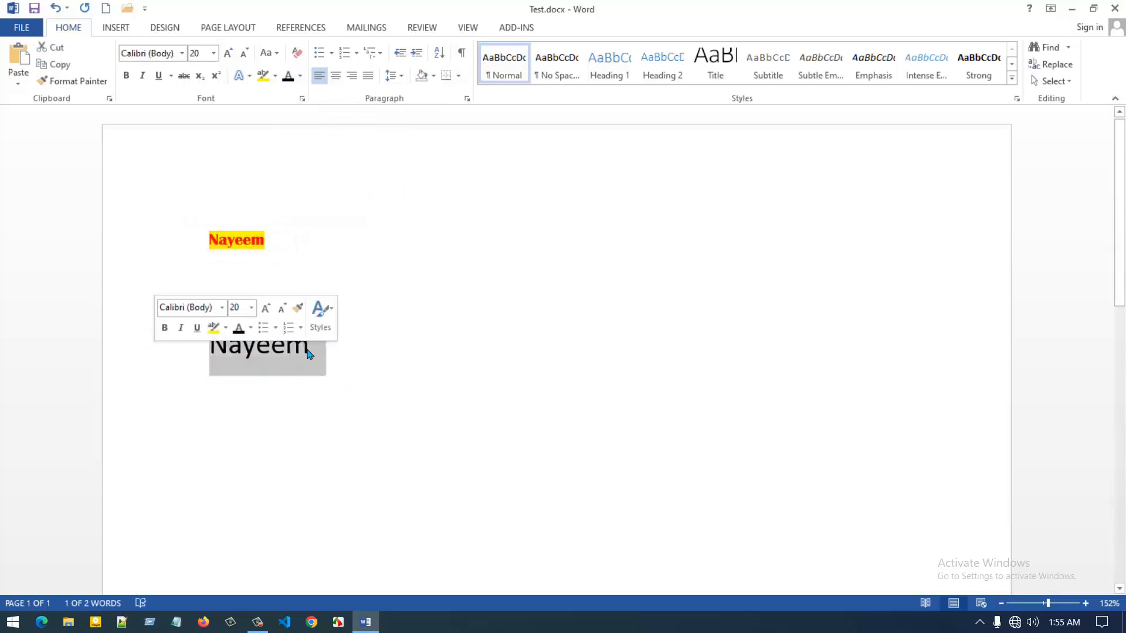
pyautogui.click(346, 466)
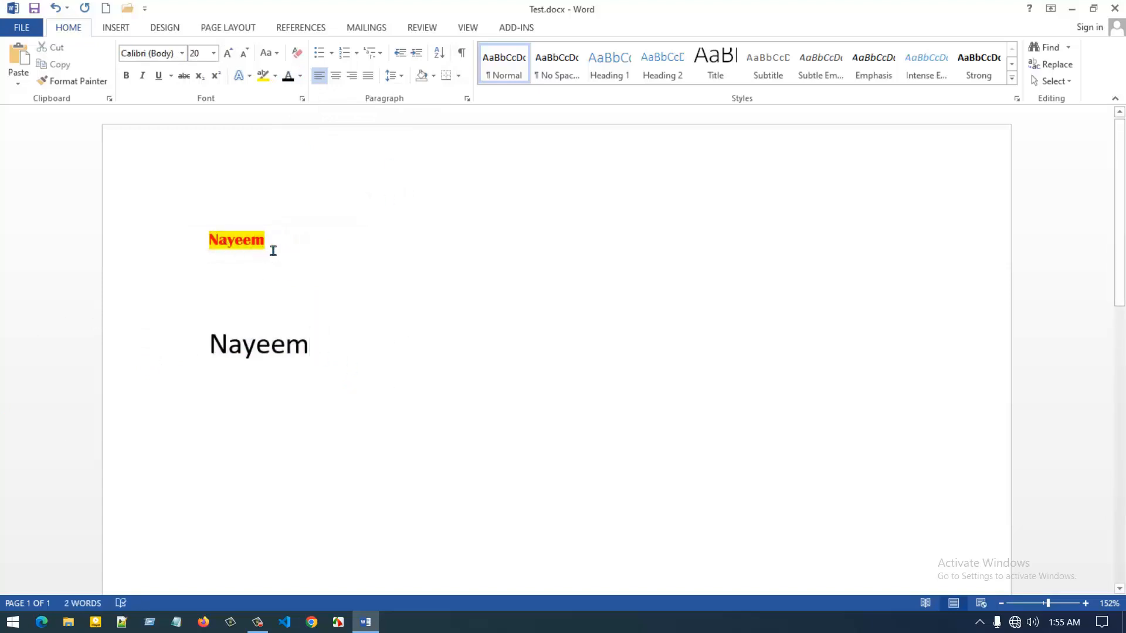
pyautogui.moveTo(277, 250); pyautogui.dragTo(210, 254)
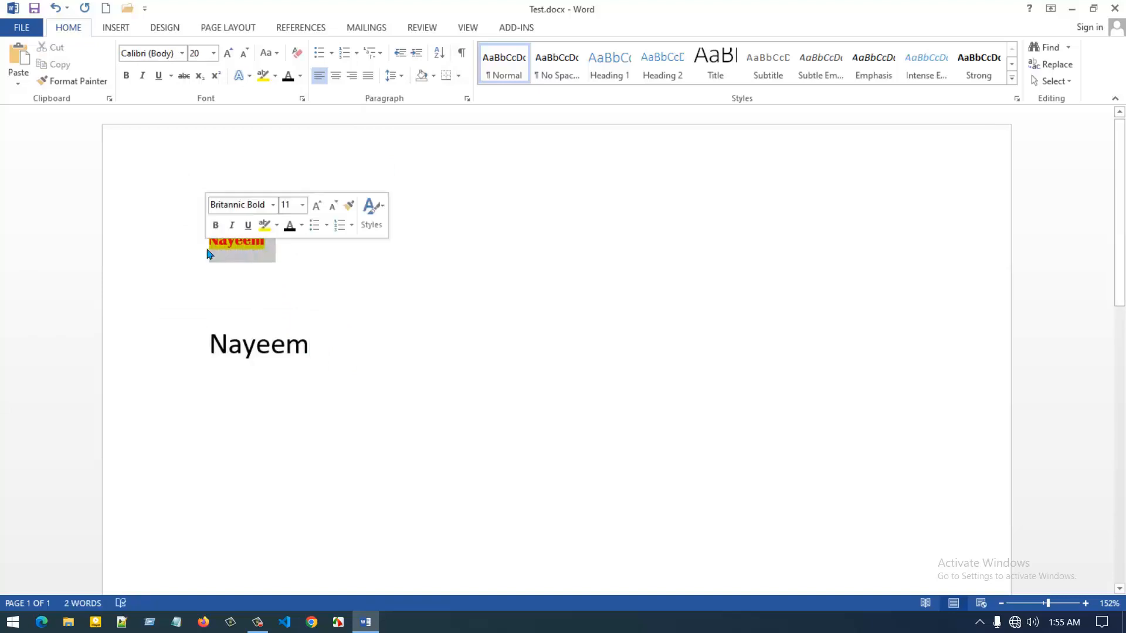
pyautogui.click(276, 351)
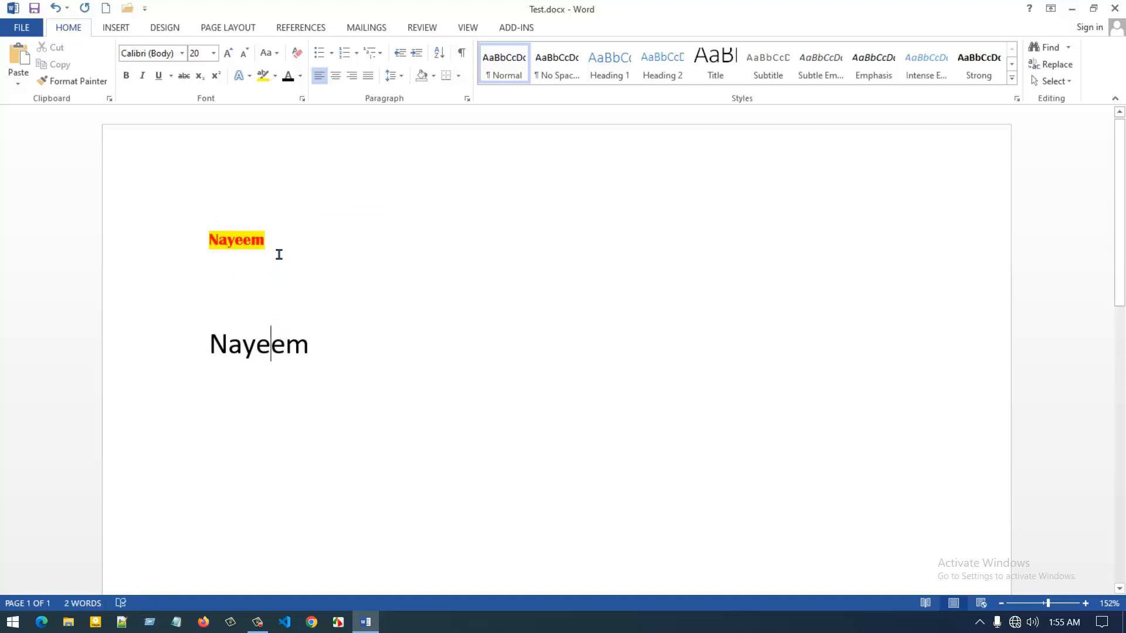
# - Copy the formatting of the highlighted first name onto the second name with Format Painter
pyautogui.moveTo(281, 246); pyautogui.dragTo(206, 249)
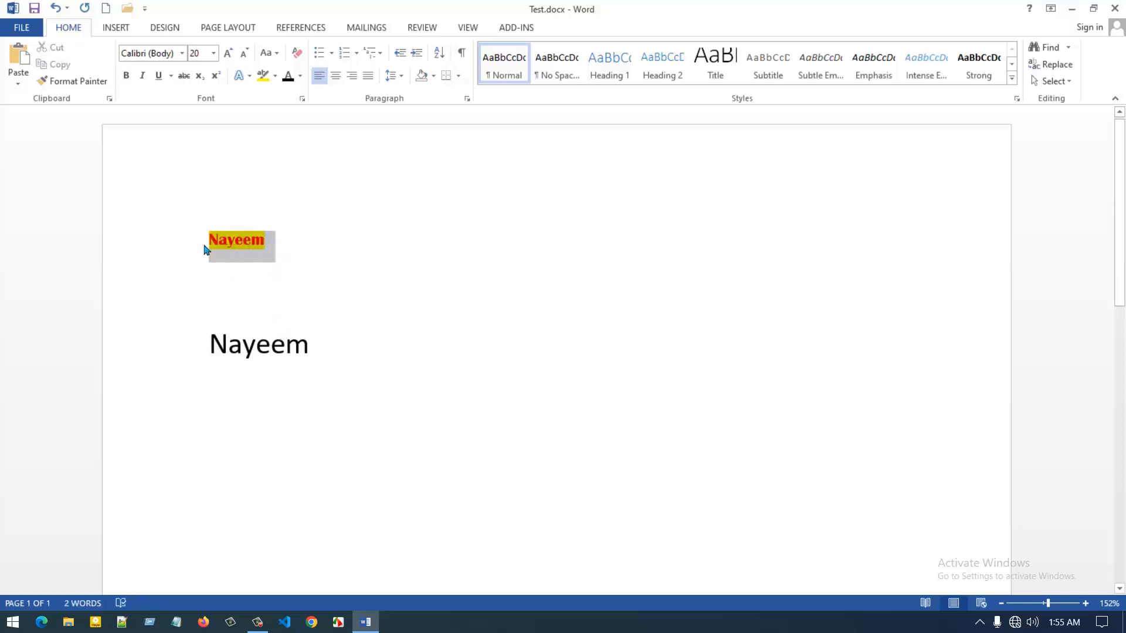
pyautogui.click(98, 84)
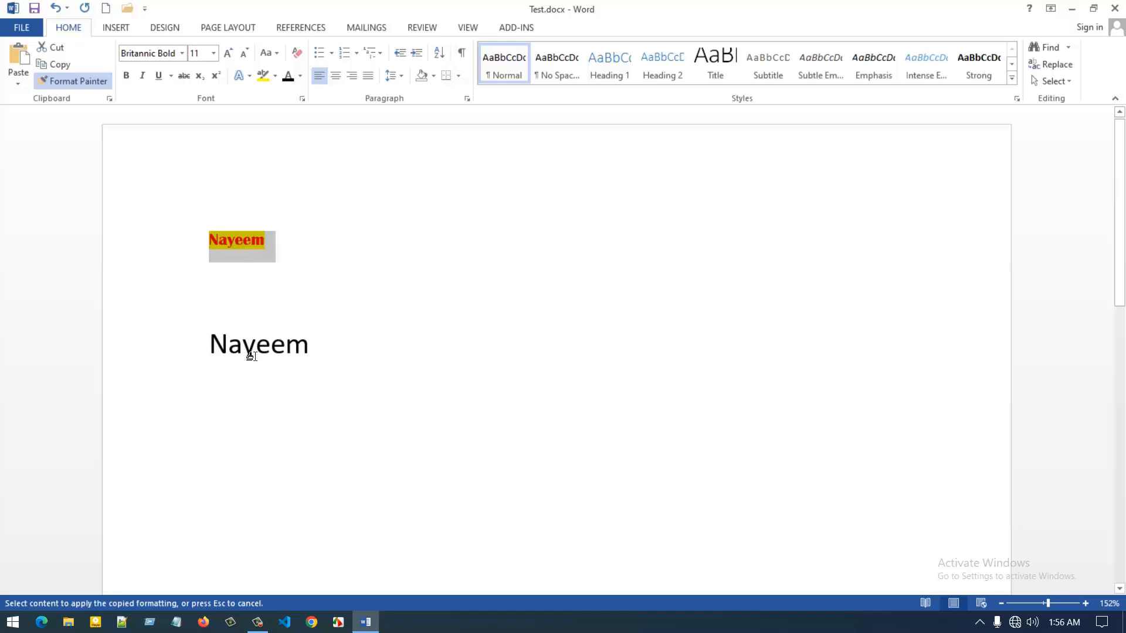
pyautogui.moveTo(324, 350); pyautogui.dragTo(206, 350)
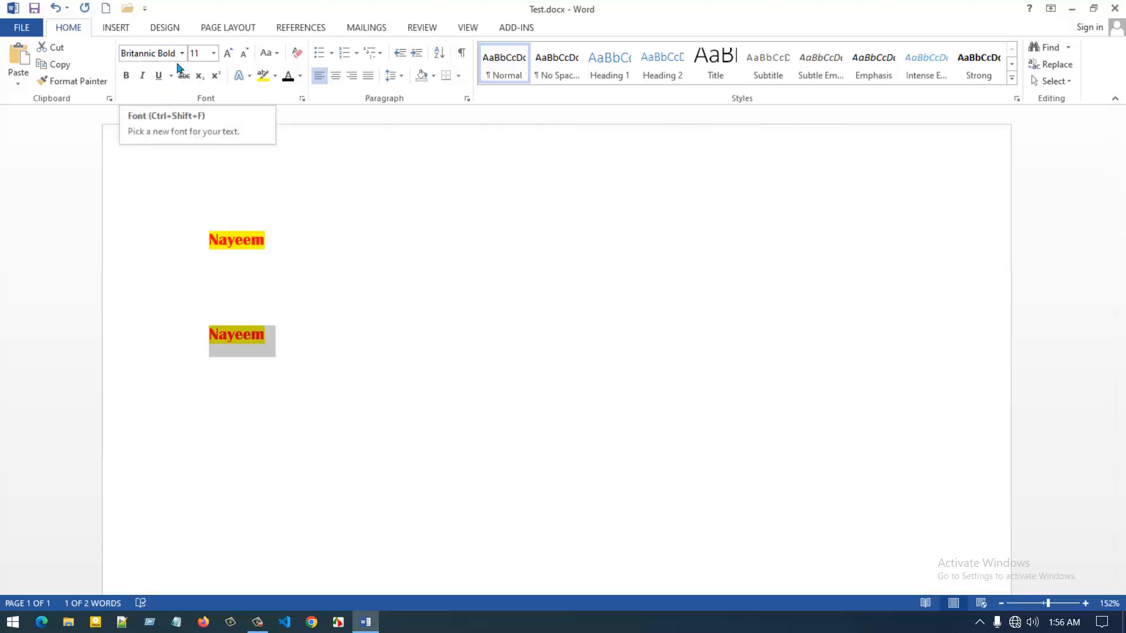
pyautogui.click(249, 346)
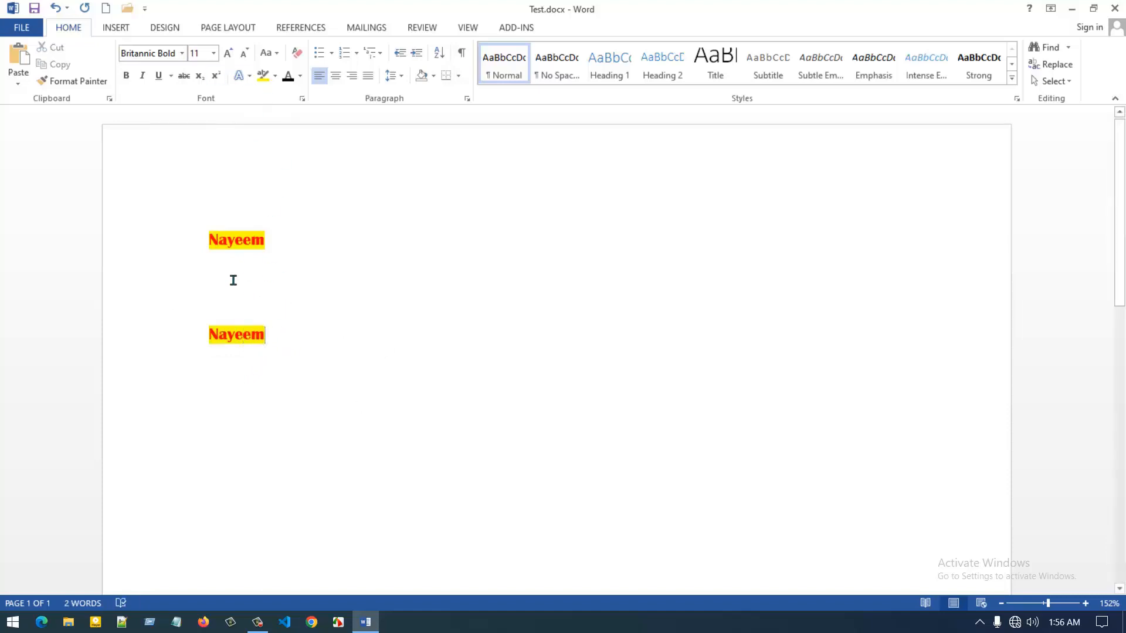
# - Delete both names and write the sentence "I am" followed by the author's full name and a period
pyautogui.moveTo(302, 354); pyautogui.dragTo(203, 236)
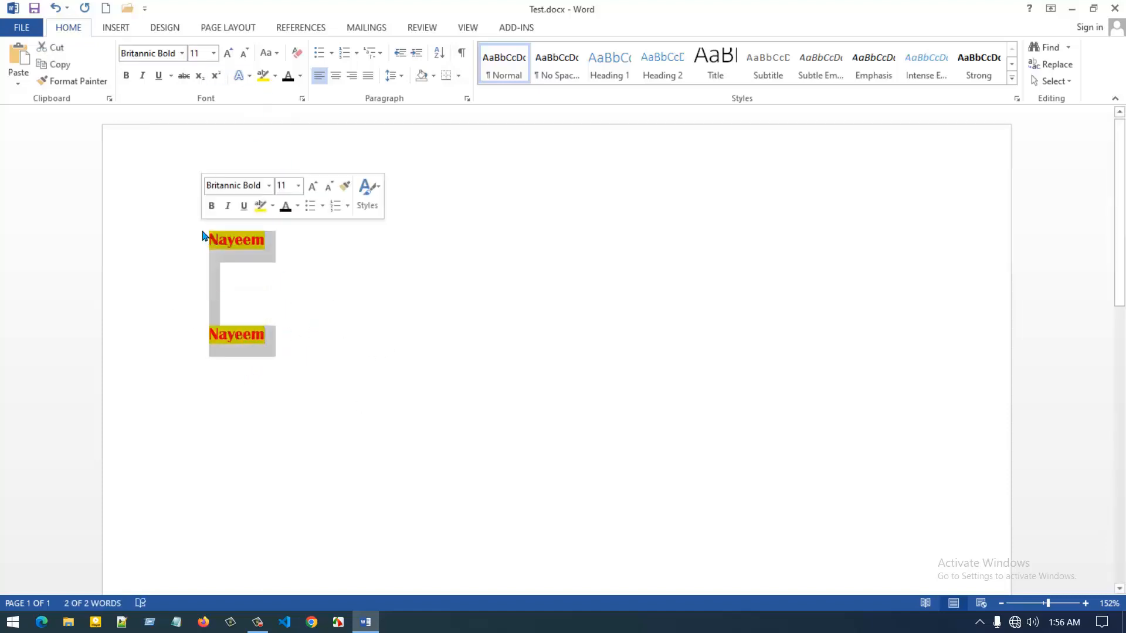
pyautogui.press('Delete')
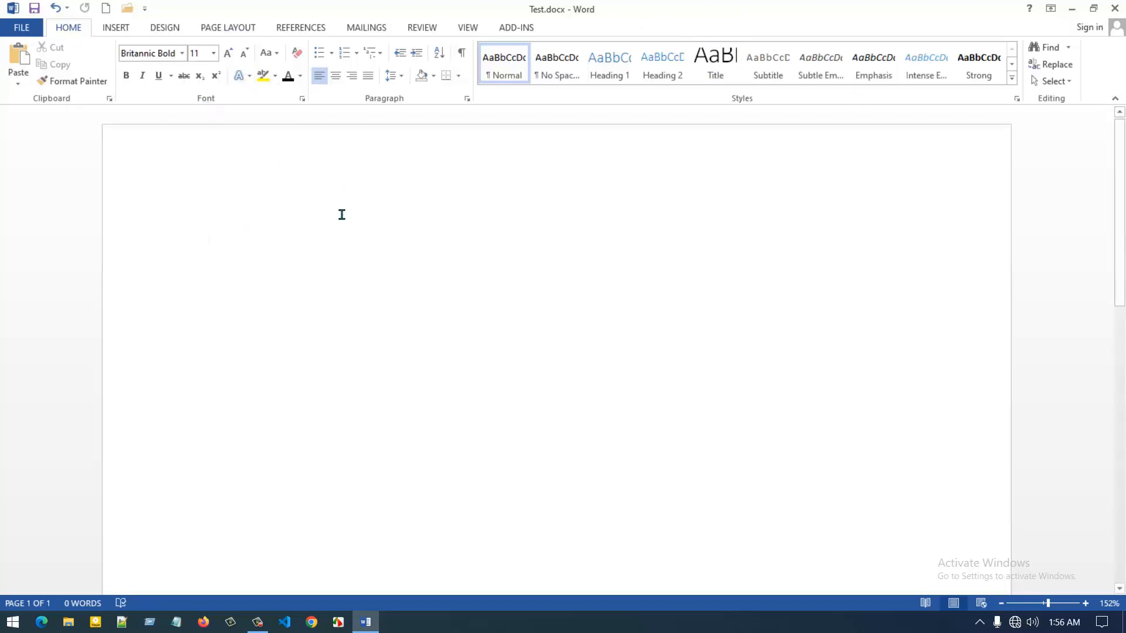
pyautogui.write('I am')
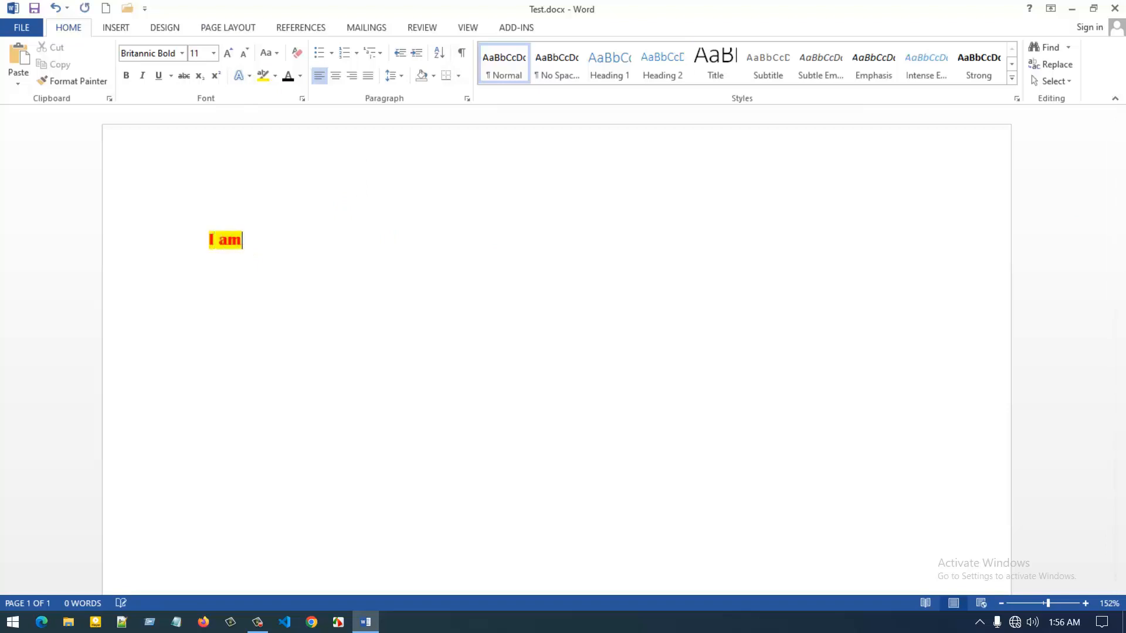
pyautogui.write(' Mehadi Hsa')
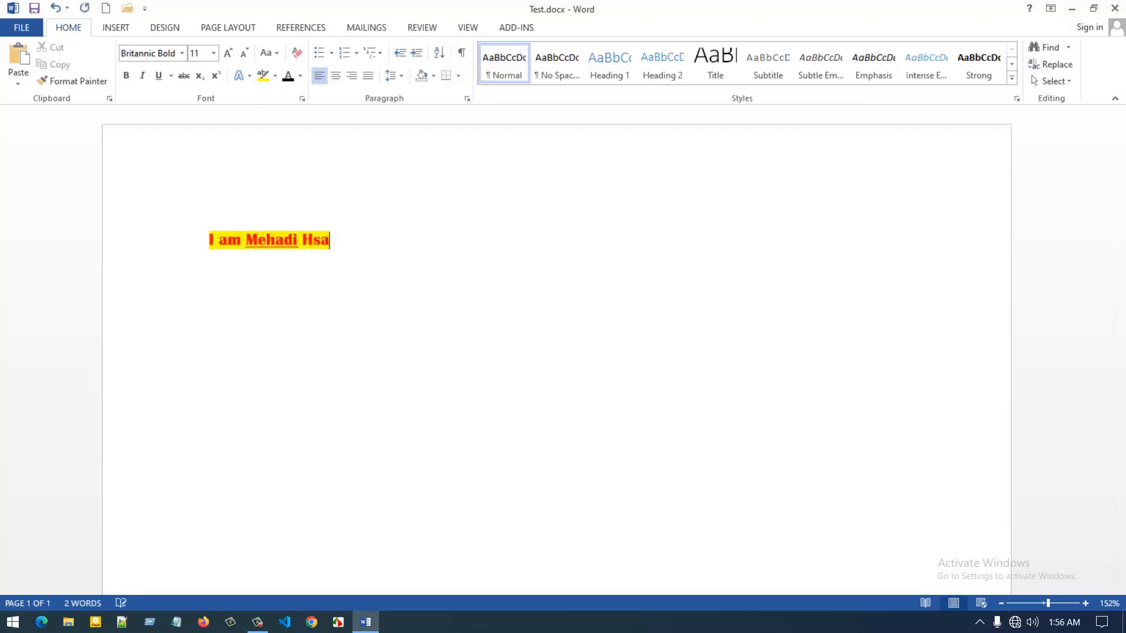
pyautogui.press('BackSpace')
pyautogui.press('BackSpace')
pyautogui.press('BackSpace')
pyautogui.write('asan Na')
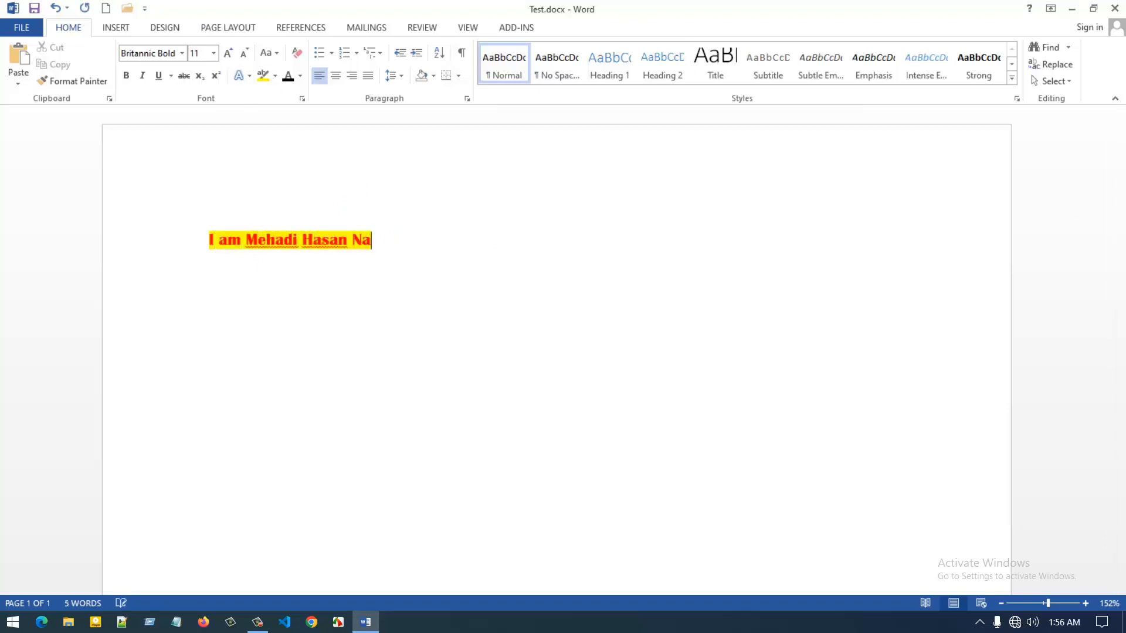
pyautogui.write('yeem.')
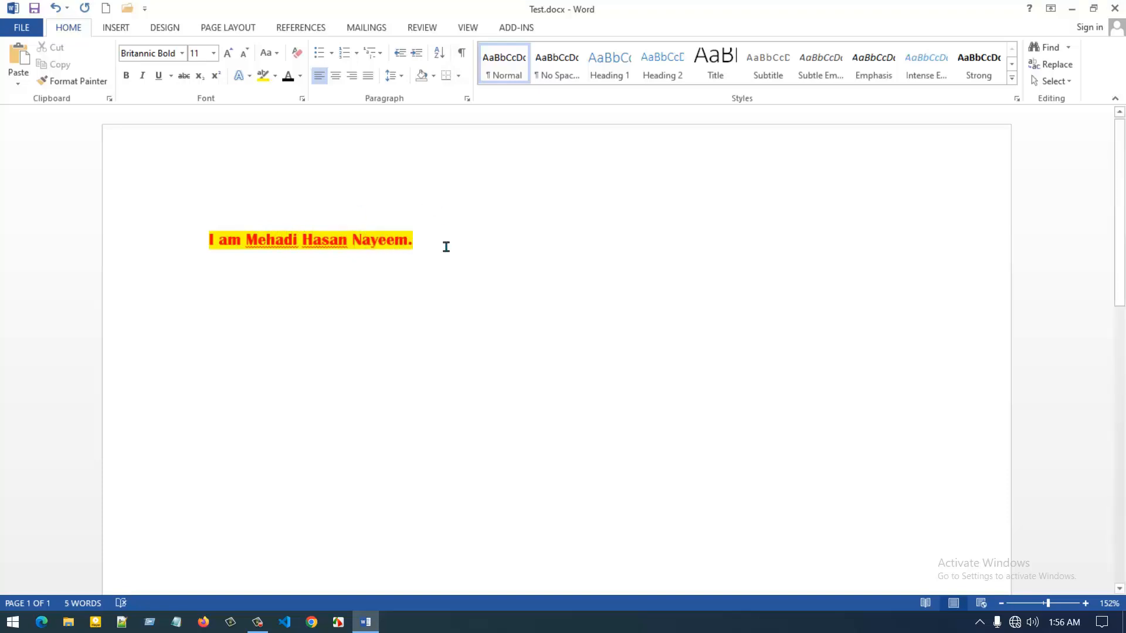
# - Set the introductory sentence's font colour to black and remove its highlight
pyautogui.moveTo(444, 246); pyautogui.dragTo(82, 247)
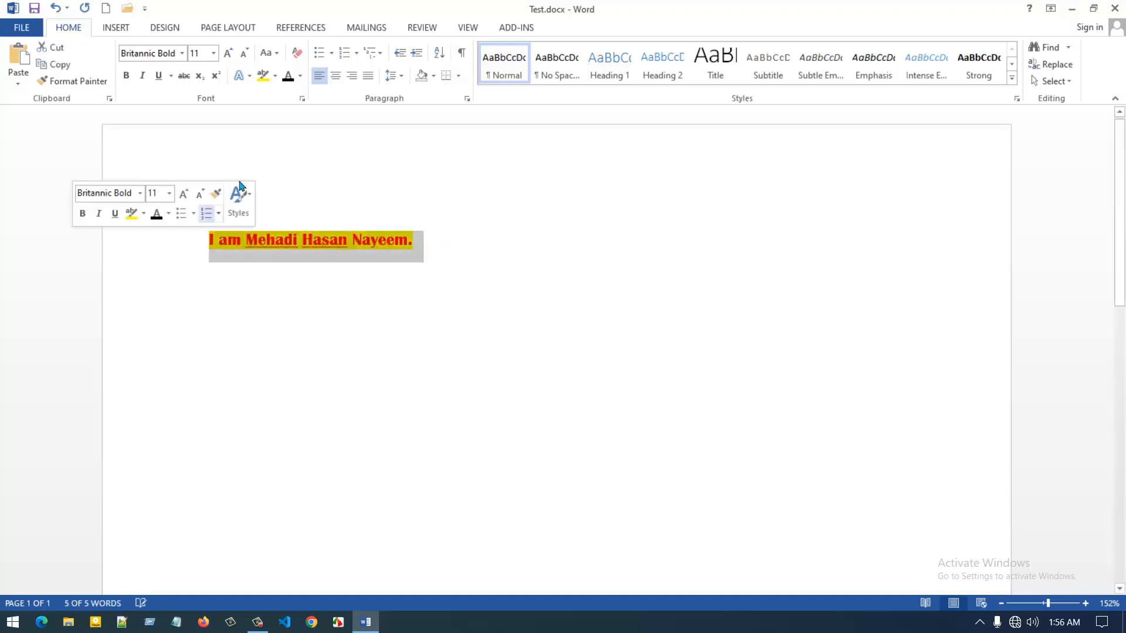
pyautogui.click(288, 77)
pyautogui.click(275, 76)
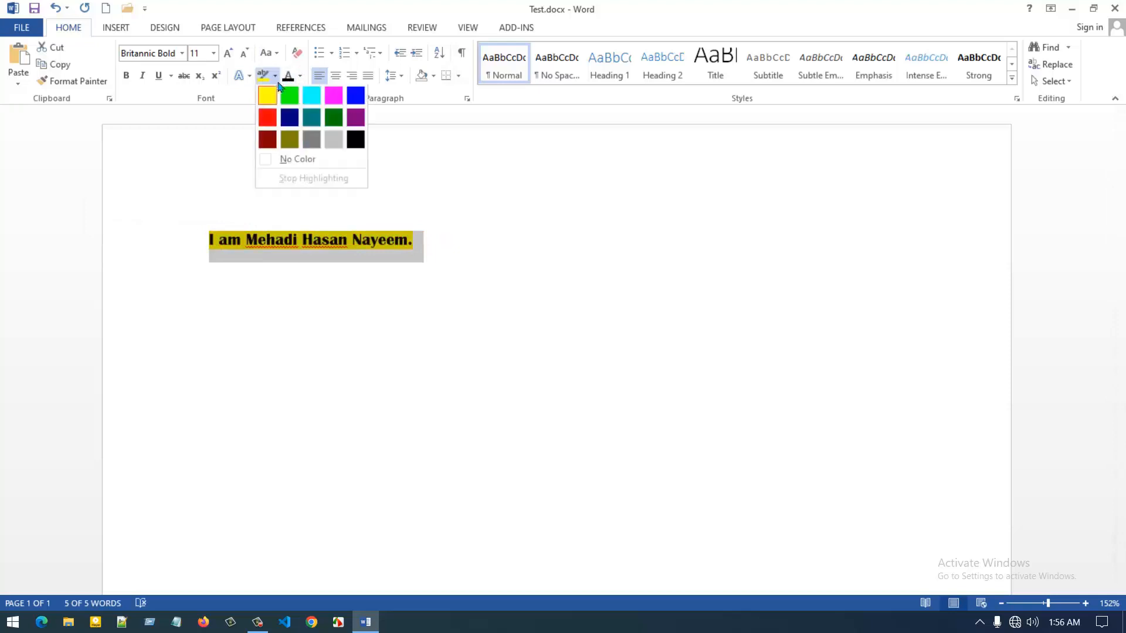
pyautogui.click(292, 157)
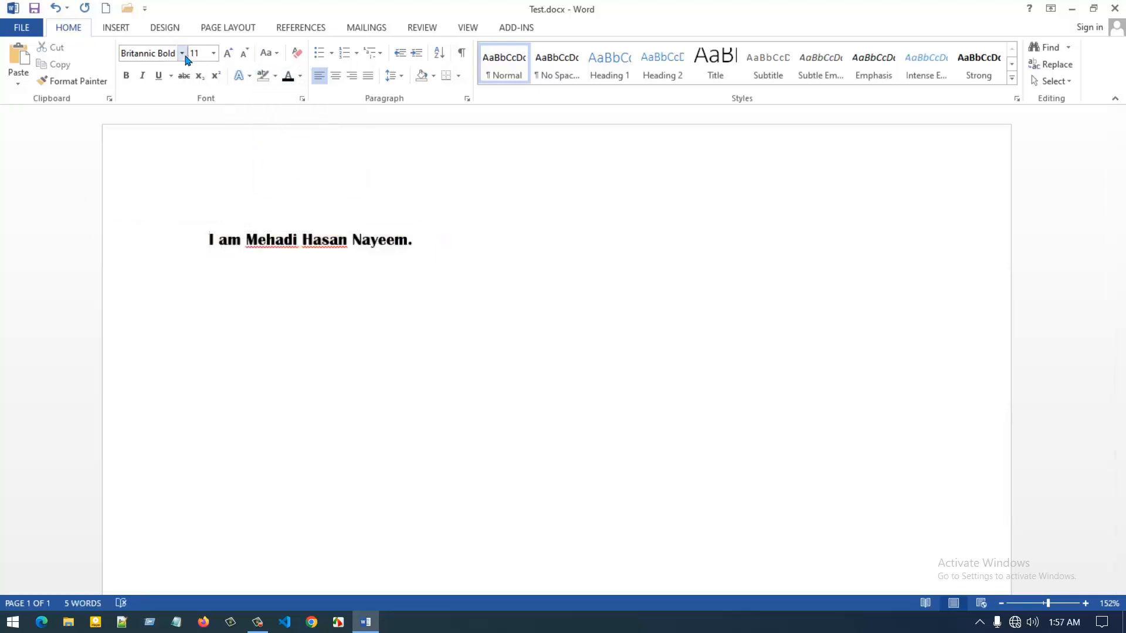
# - Try the Algerian font and the Arial Black font on the whole introductory sentence
pyautogui.click(444, 249)
pyautogui.tripleClick(282, 247)
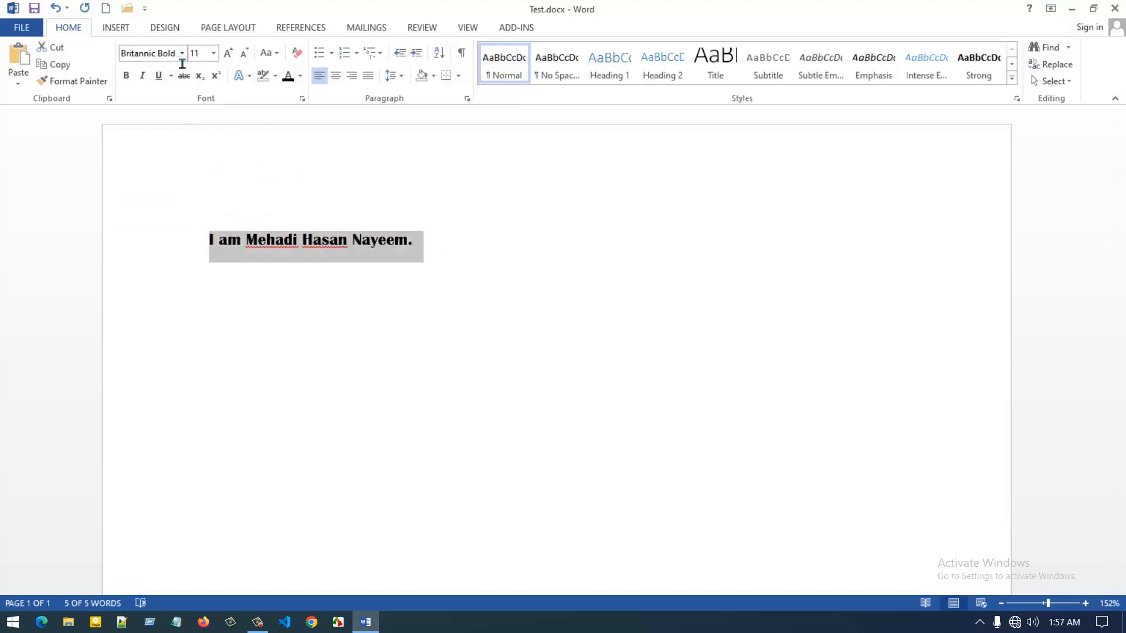
pyautogui.click(330, 246)
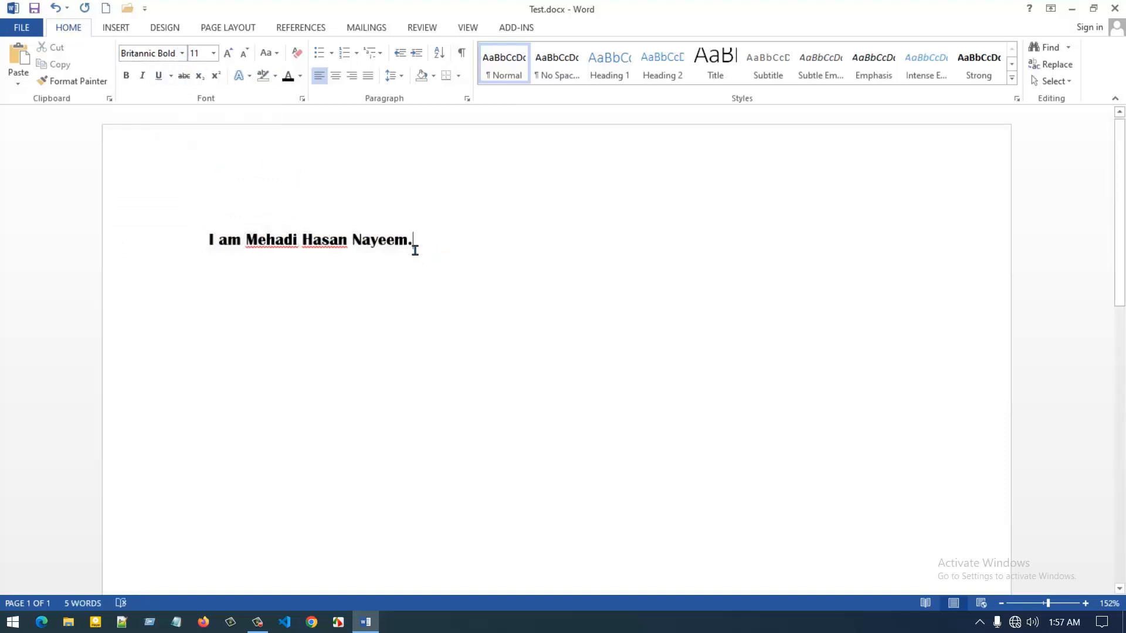
pyautogui.moveTo(414, 249); pyautogui.dragTo(206, 246)
pyautogui.click(186, 57)
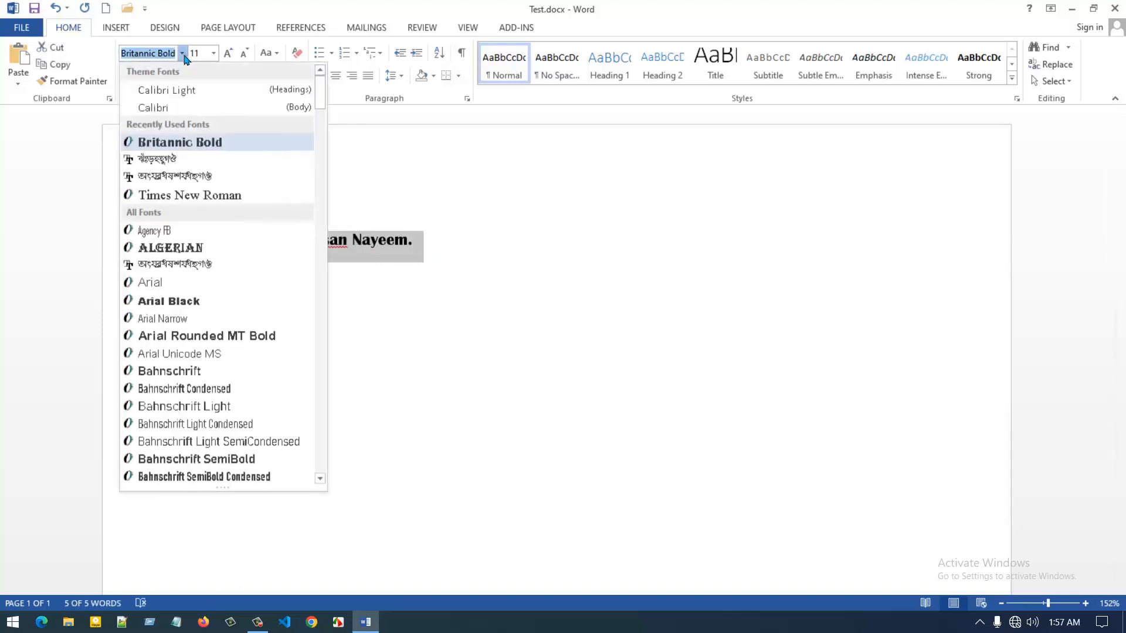
pyautogui.click(176, 248)
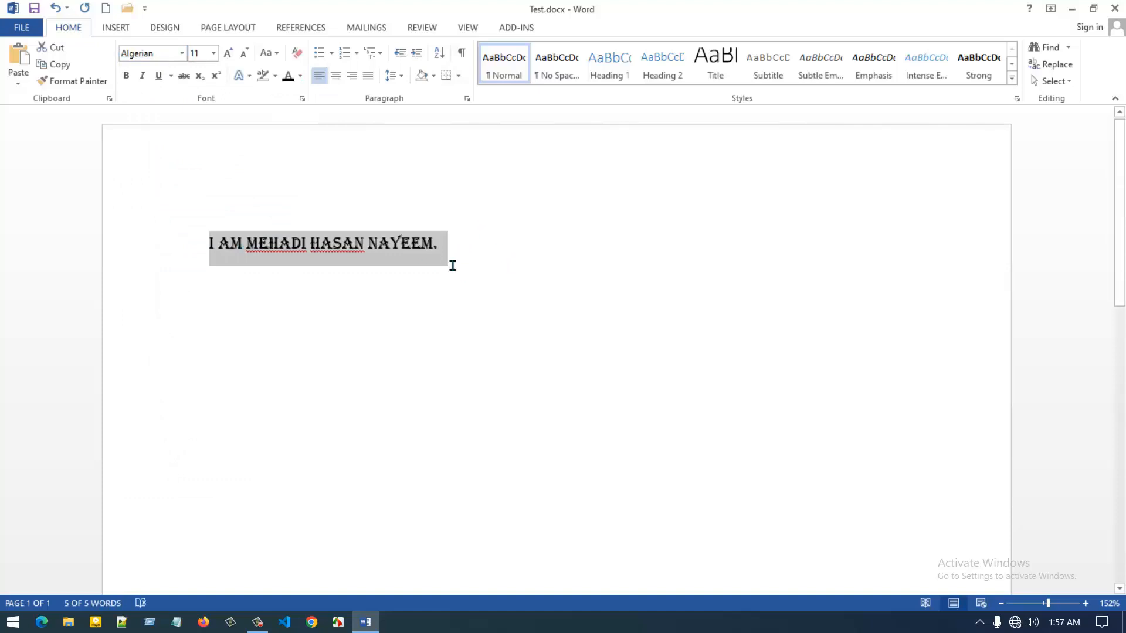
pyautogui.click(182, 52)
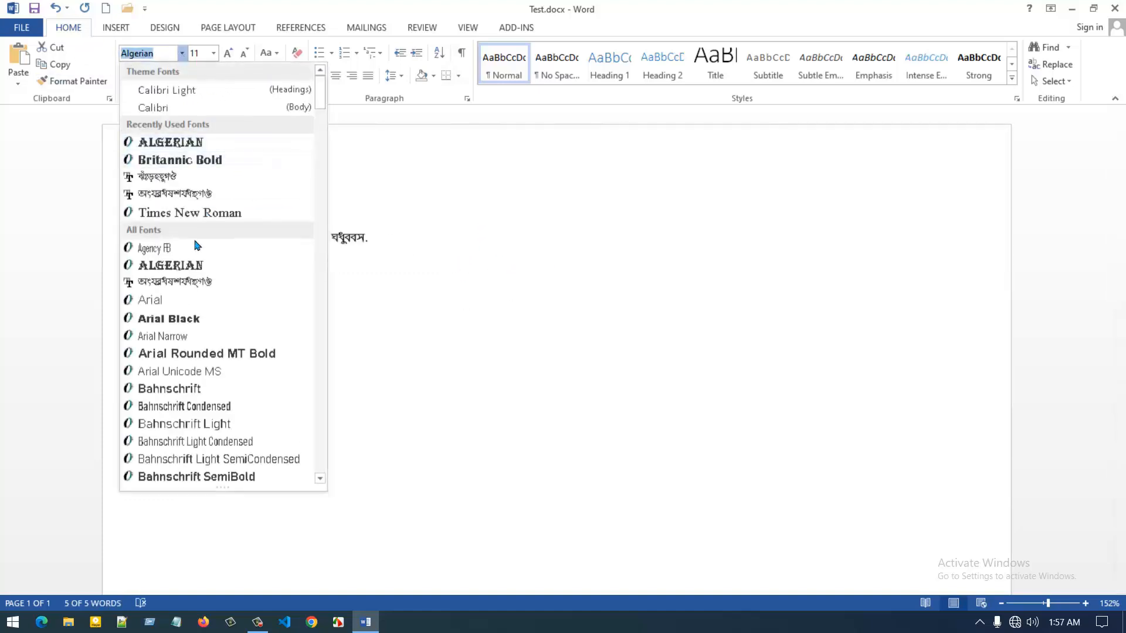
pyautogui.click(171, 322)
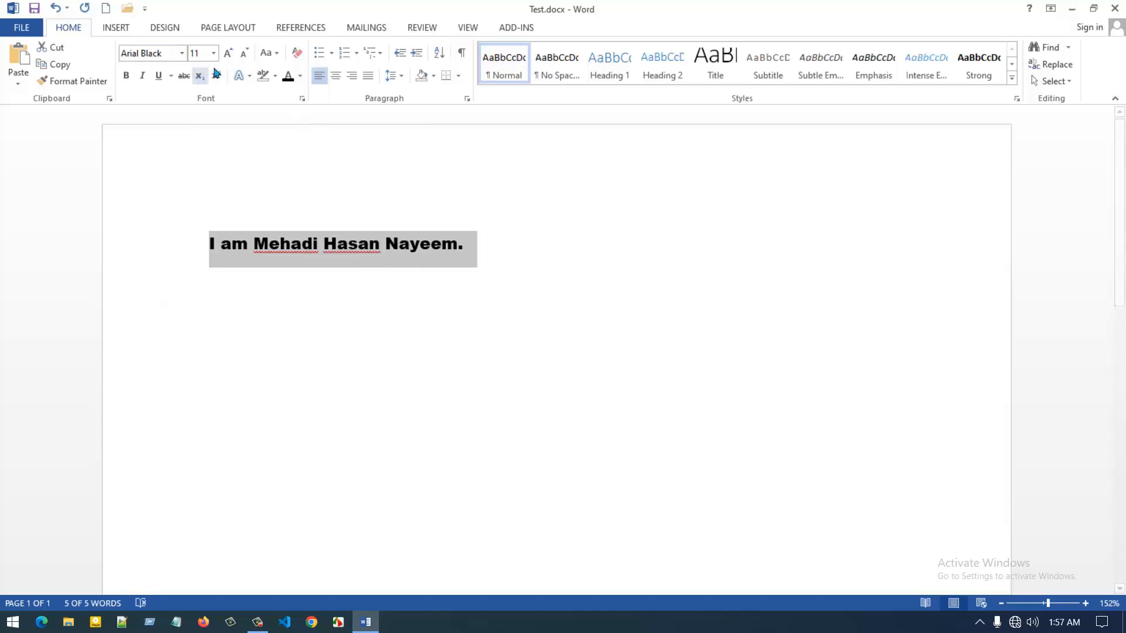
# - Set the introductory sentence's font to Times New Roman
pyautogui.click(182, 53)
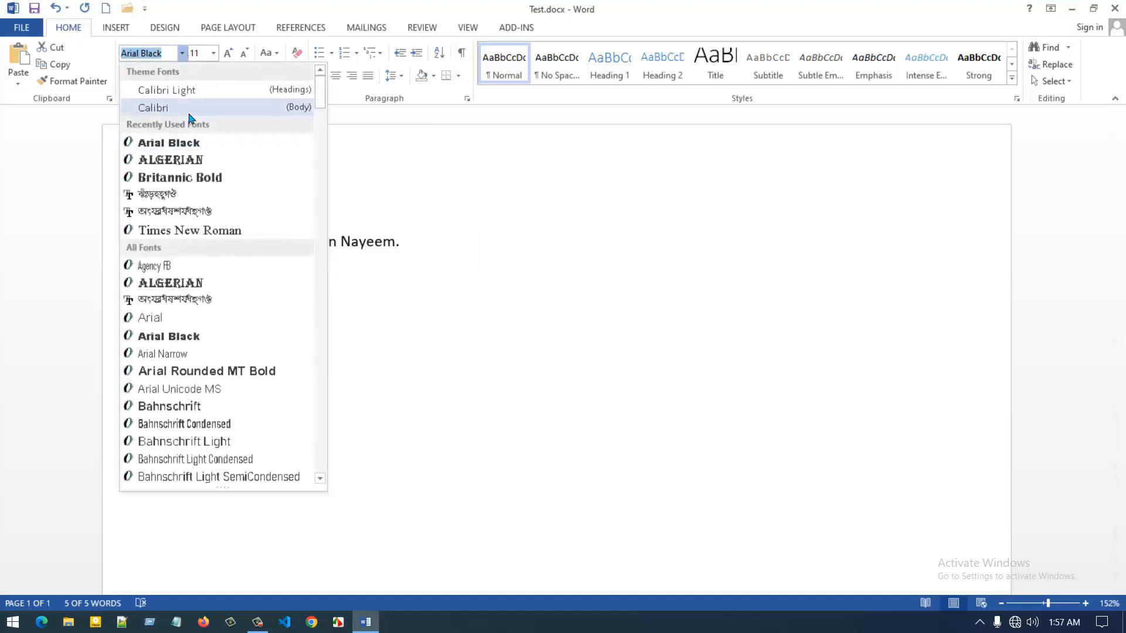
pyautogui.write('T')
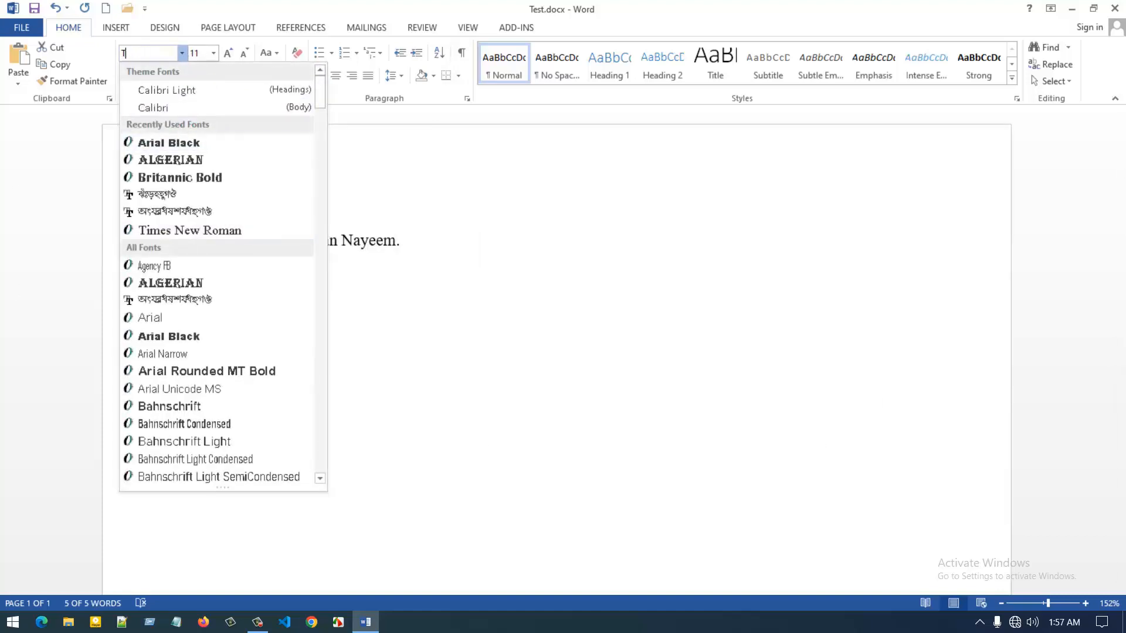
pyautogui.write('imneimes New Ro')
pyautogui.press('Return')
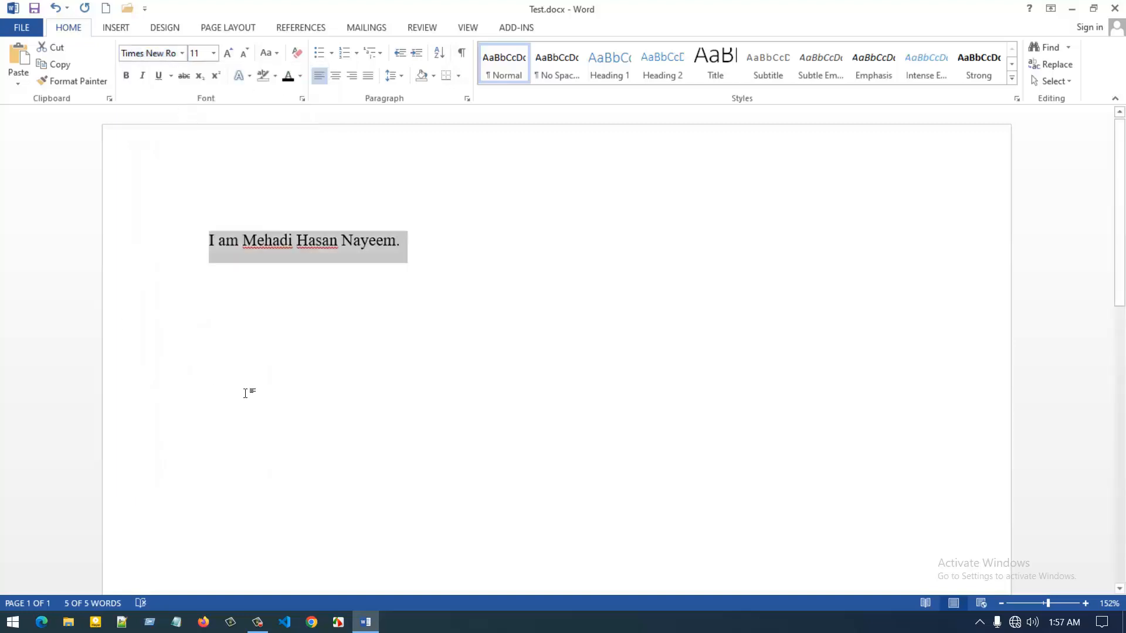
pyautogui.click(310, 252)
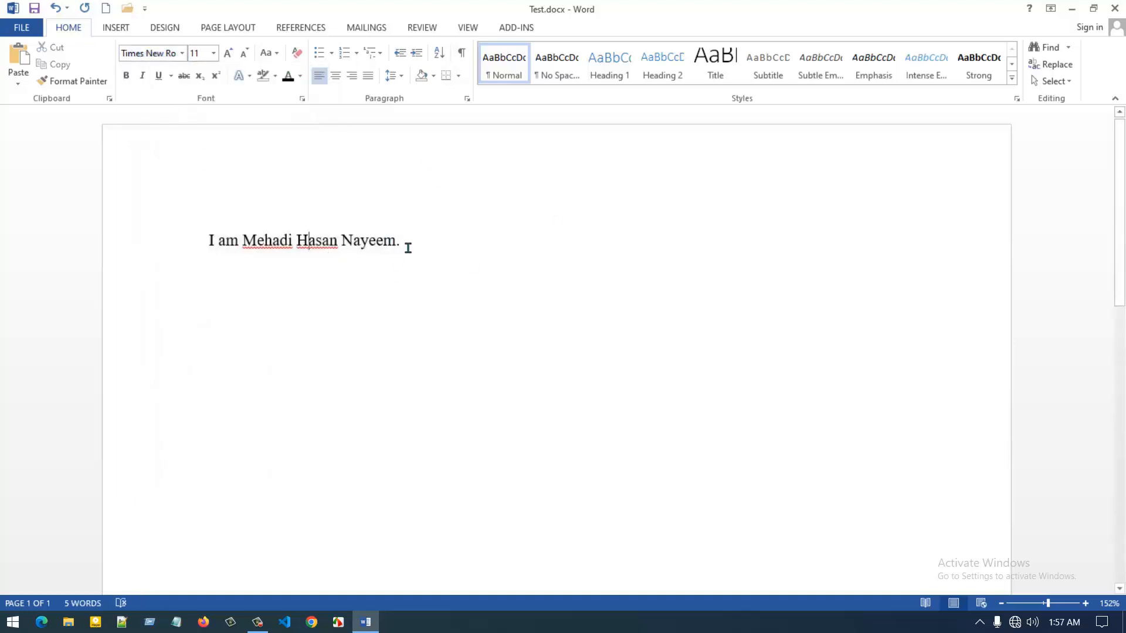
# - Enlarge the introductory sentence to font size 72 and reduce it to size 12
pyautogui.moveTo(407, 244); pyautogui.dragTo(207, 246)
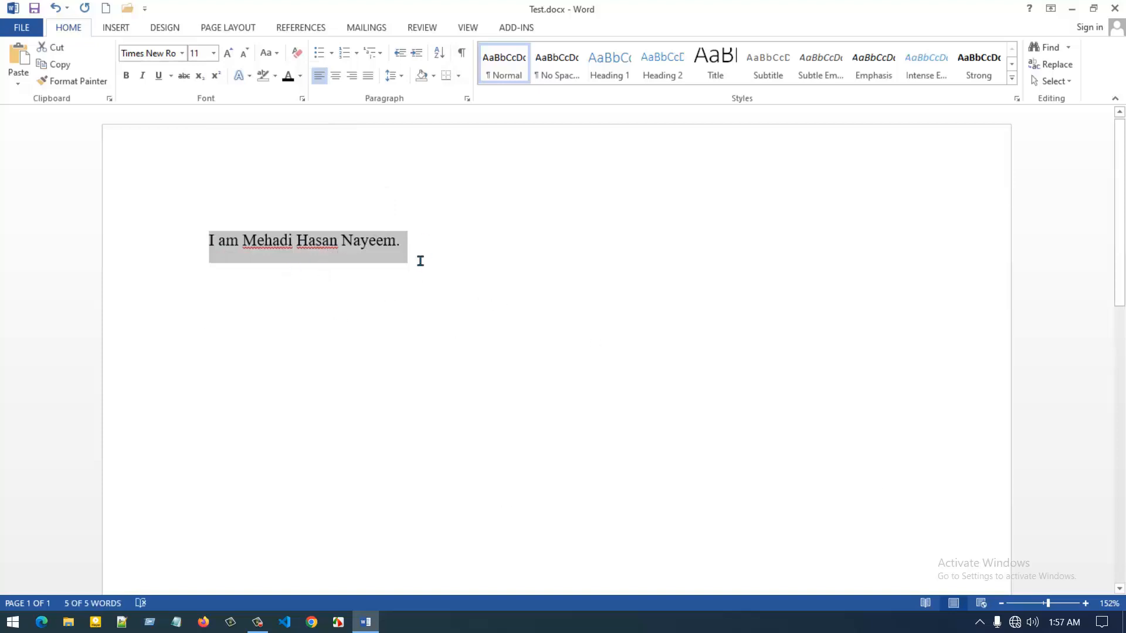
pyautogui.click(214, 54)
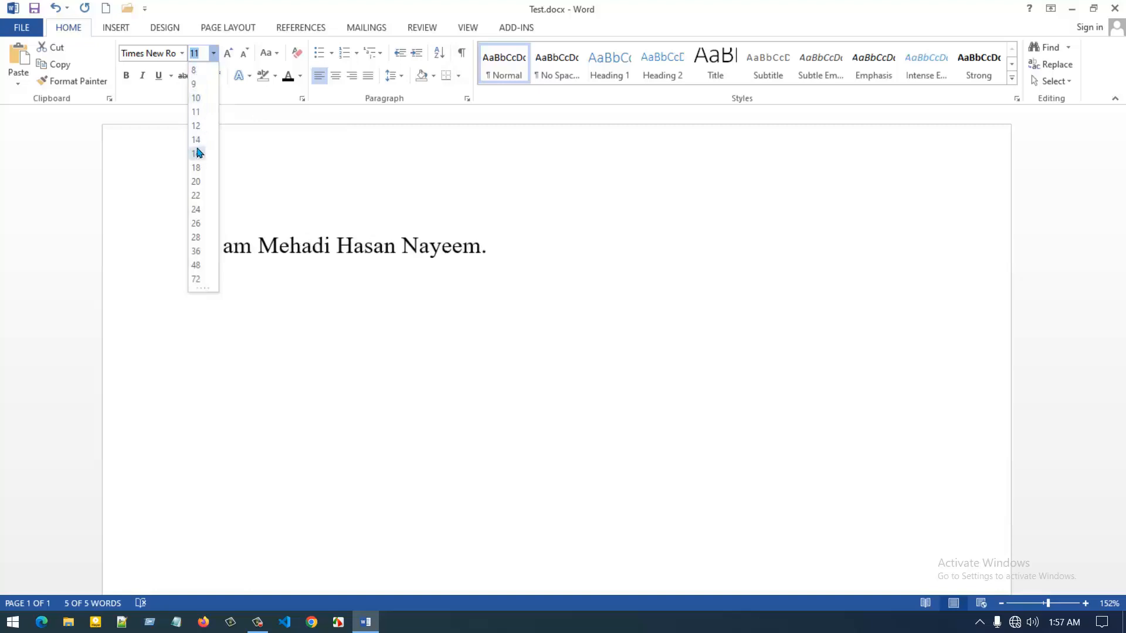
pyautogui.click(197, 279)
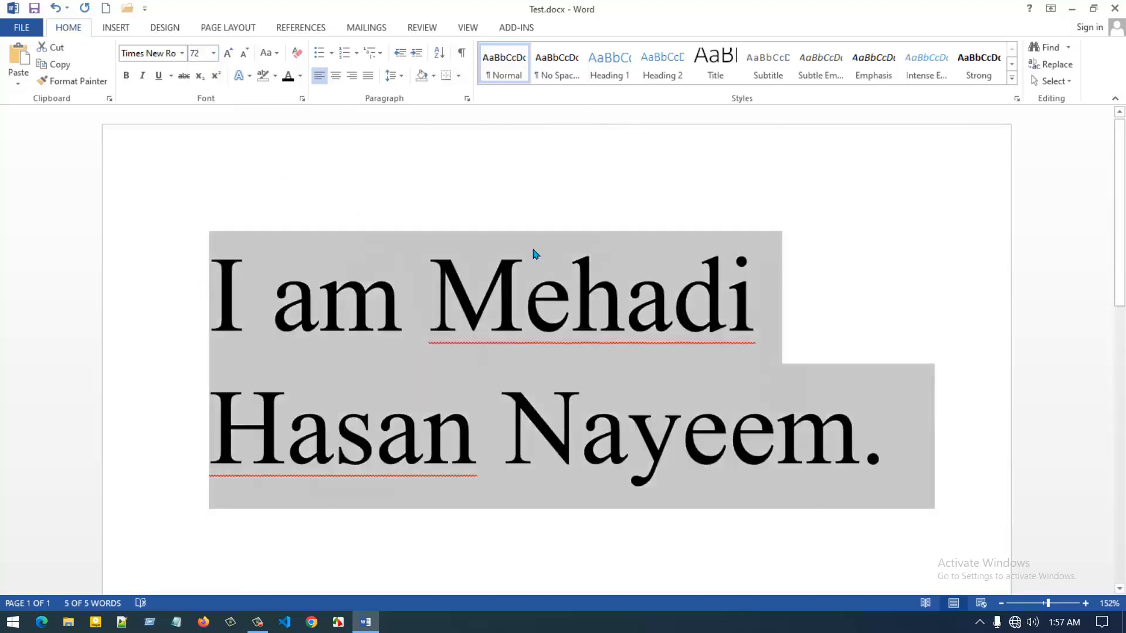
pyautogui.scroll(-1, 476, 446)
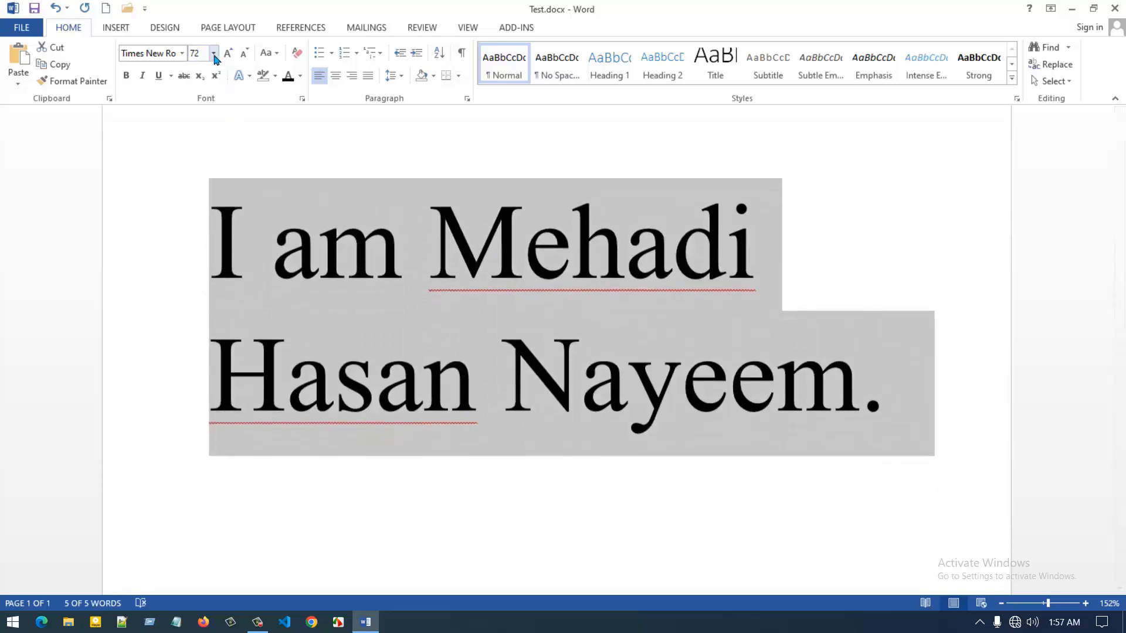
pyautogui.click(215, 59)
pyautogui.click(201, 127)
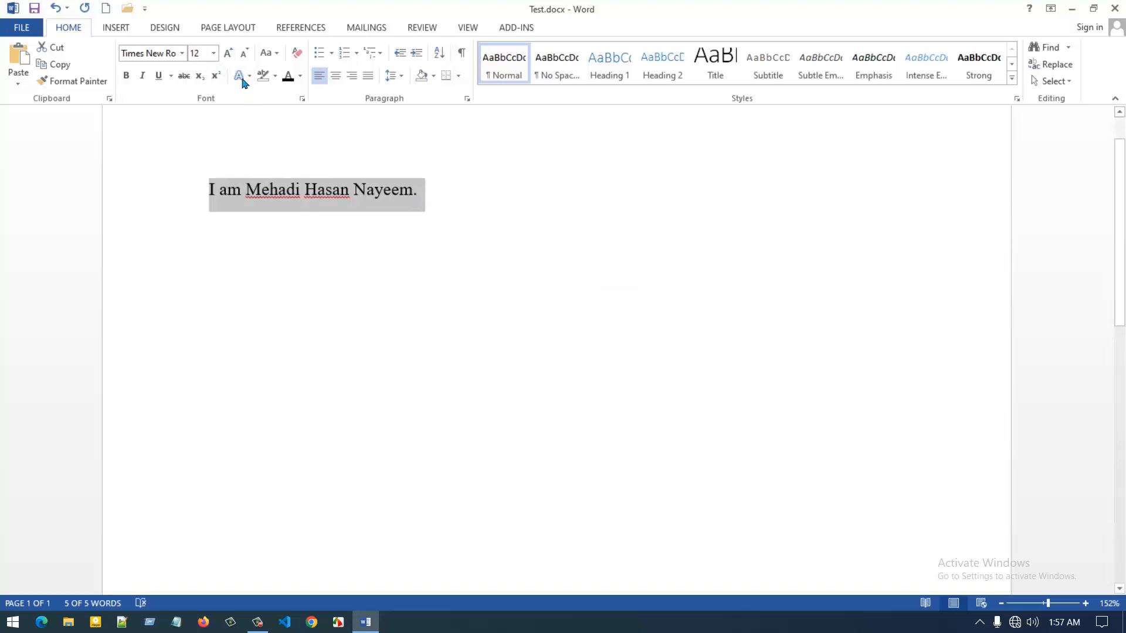
# - Increase the sentence's font size stepwise to 36 with Grow Font
pyautogui.click(229, 55)
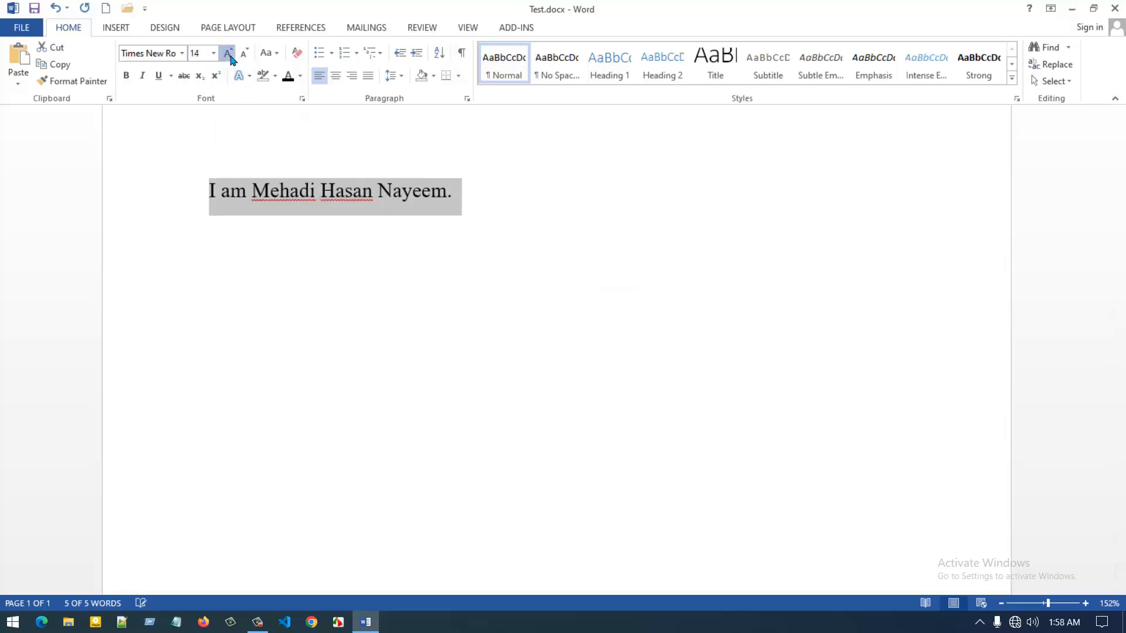
pyautogui.click(229, 55)
pyautogui.click(229, 56)
pyautogui.click(230, 55)
pyautogui.click(229, 56)
pyautogui.click(229, 56)
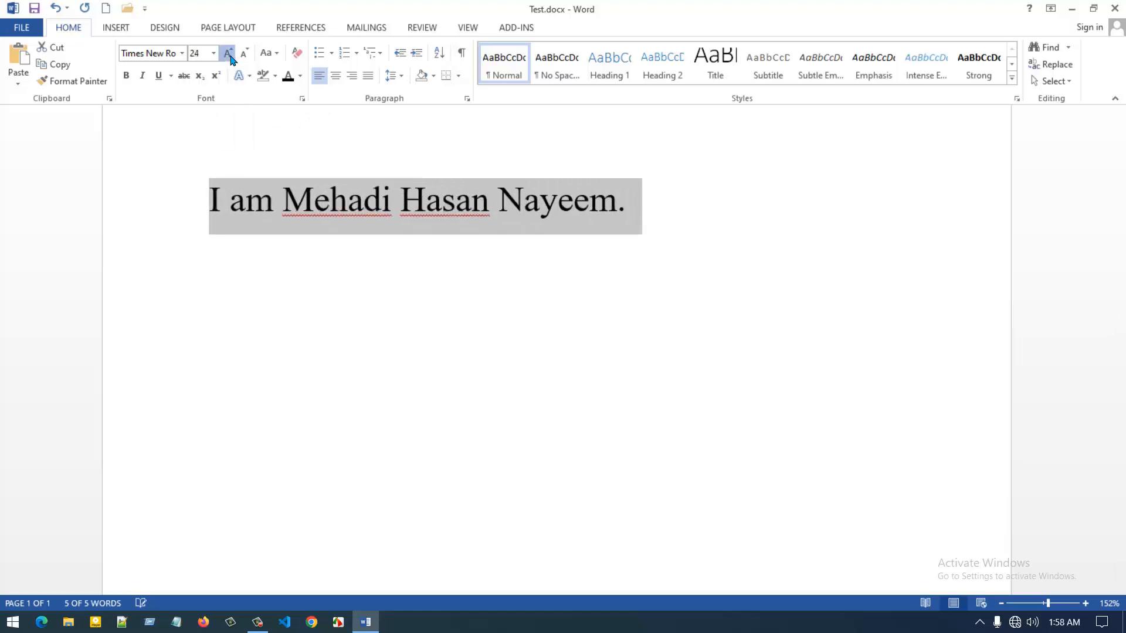
pyautogui.click(229, 56)
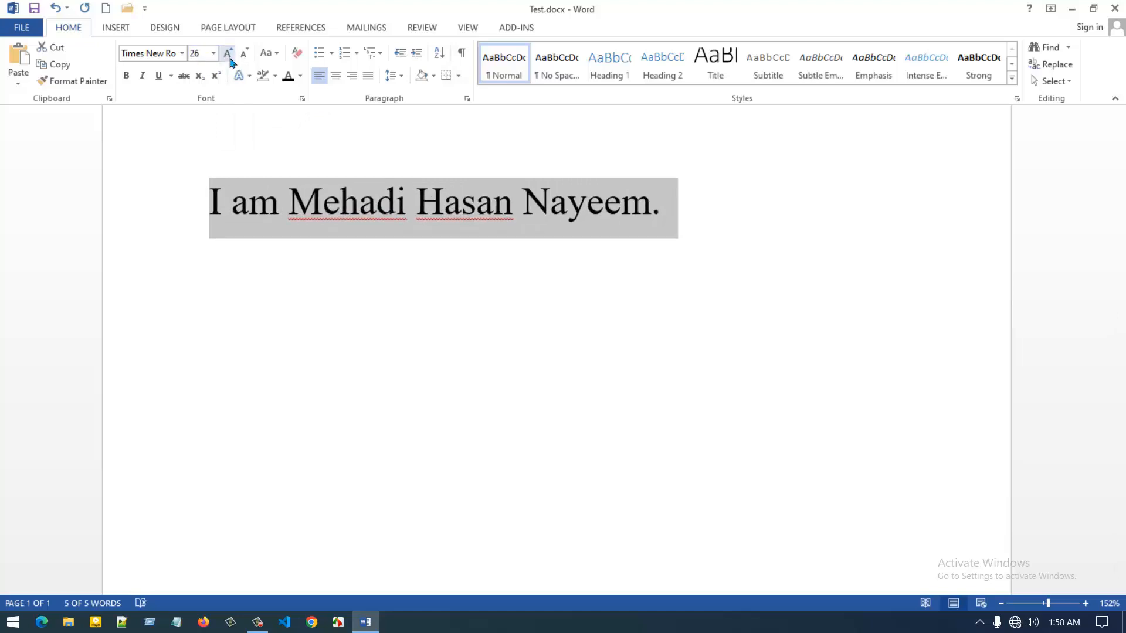
pyautogui.click(228, 55)
pyautogui.click(228, 55)
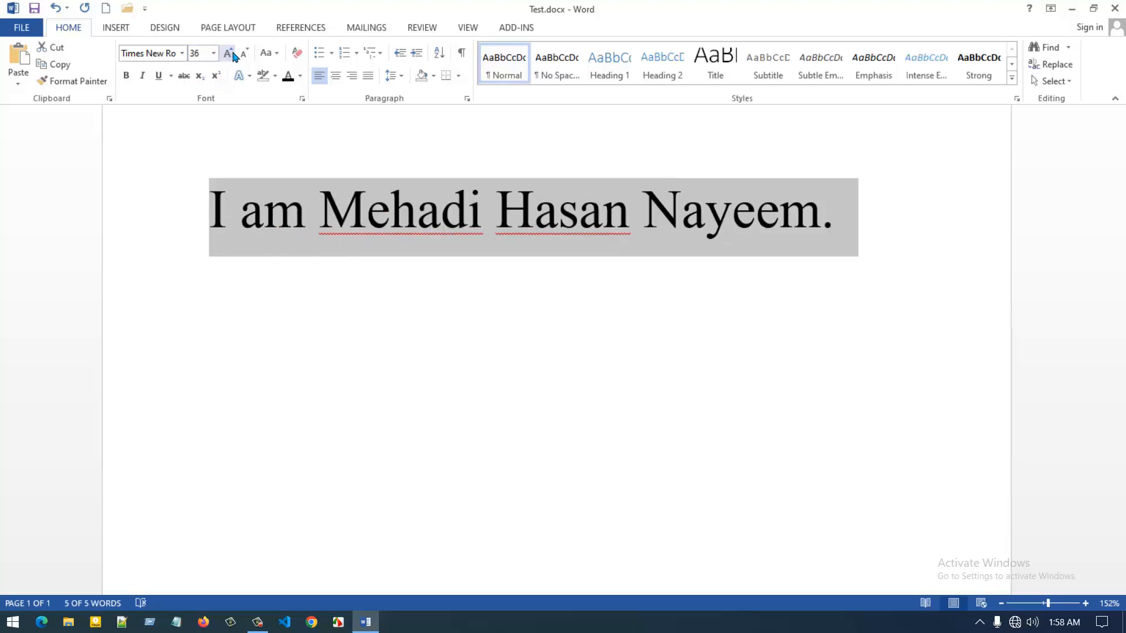
# - Decrease the sentence's font size stepwise to 12 with Shrink Font
pyautogui.click(243, 57)
pyautogui.click(244, 57)
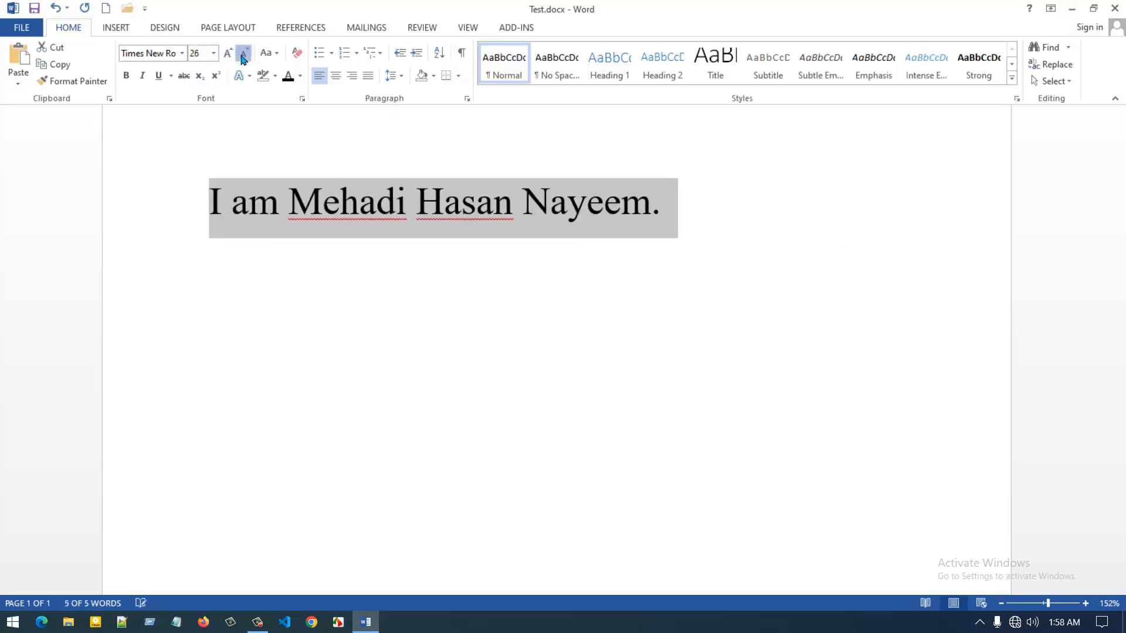
pyautogui.click(243, 57)
pyautogui.click(244, 57)
pyautogui.click(244, 57)
pyautogui.click(243, 56)
pyautogui.click(244, 57)
pyautogui.click(243, 57)
pyautogui.click(244, 57)
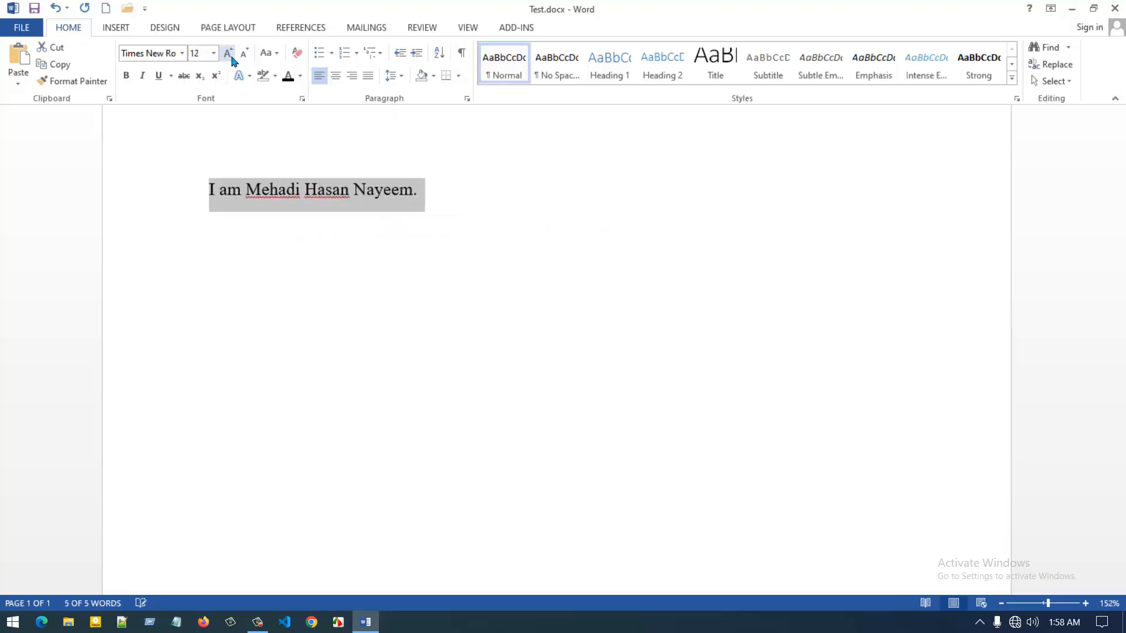
# - Raise the sentence's font size a couple of steps and bring it back down to 12
pyautogui.click(228, 58)
pyautogui.click(228, 57)
pyautogui.click(243, 57)
pyautogui.click(182, 53)
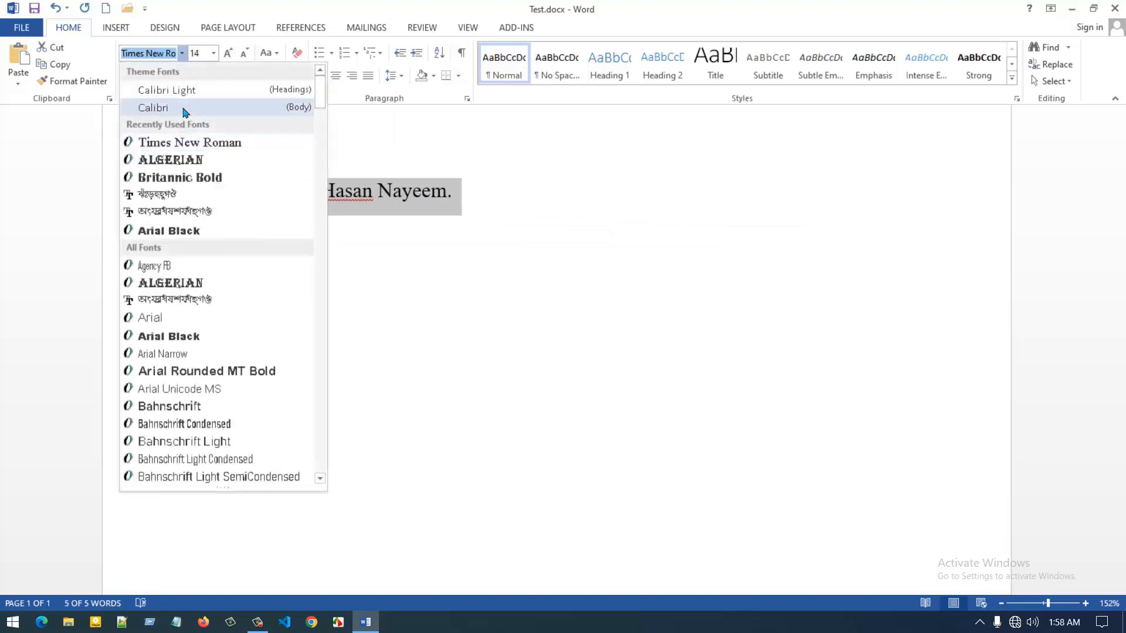
pyautogui.click(181, 53)
pyautogui.click(214, 54)
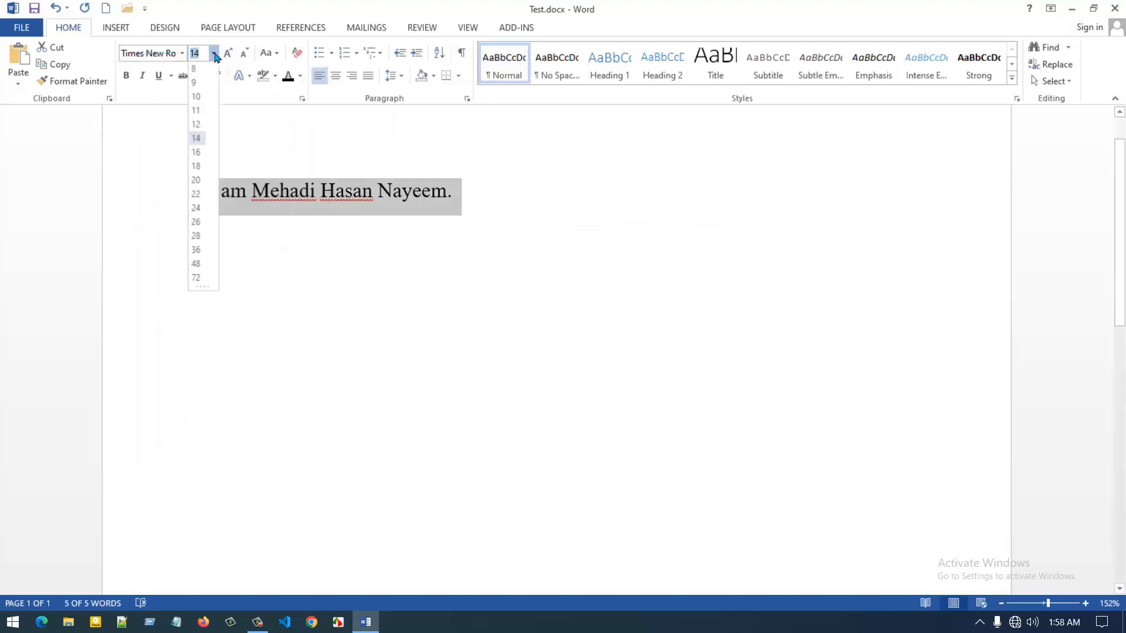
pyautogui.click(212, 138)
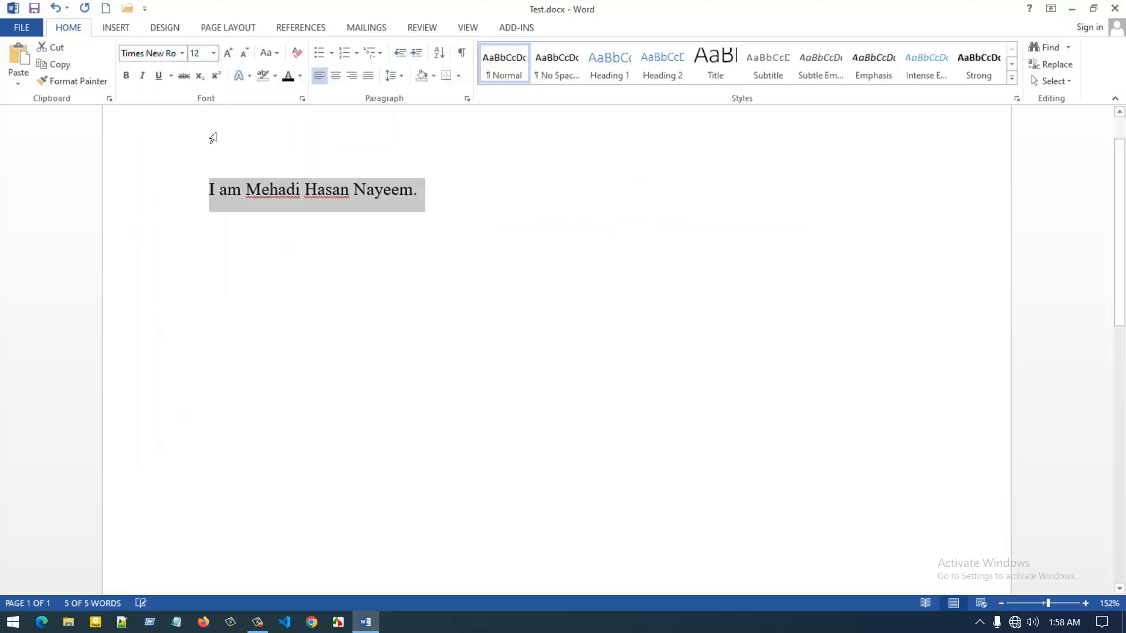
# - Grow and shrink the sentence's font in single steps, finishing at size 16
pyautogui.click(231, 56)
pyautogui.click(231, 57)
pyautogui.click(244, 58)
pyautogui.click(244, 58)
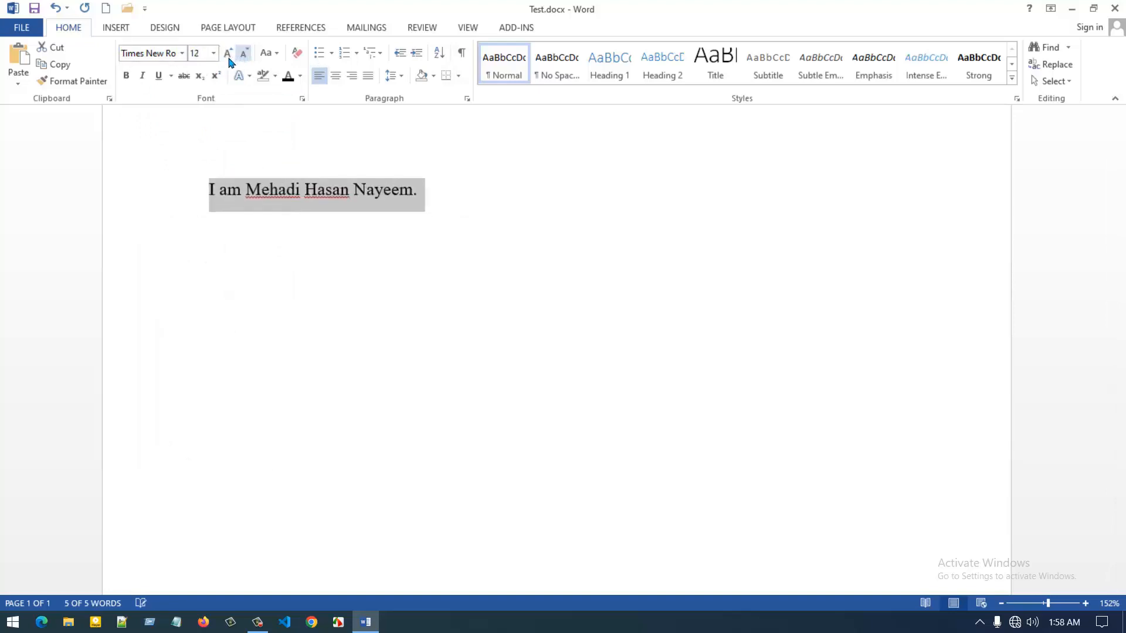
pyautogui.click(229, 54)
pyautogui.click(229, 54)
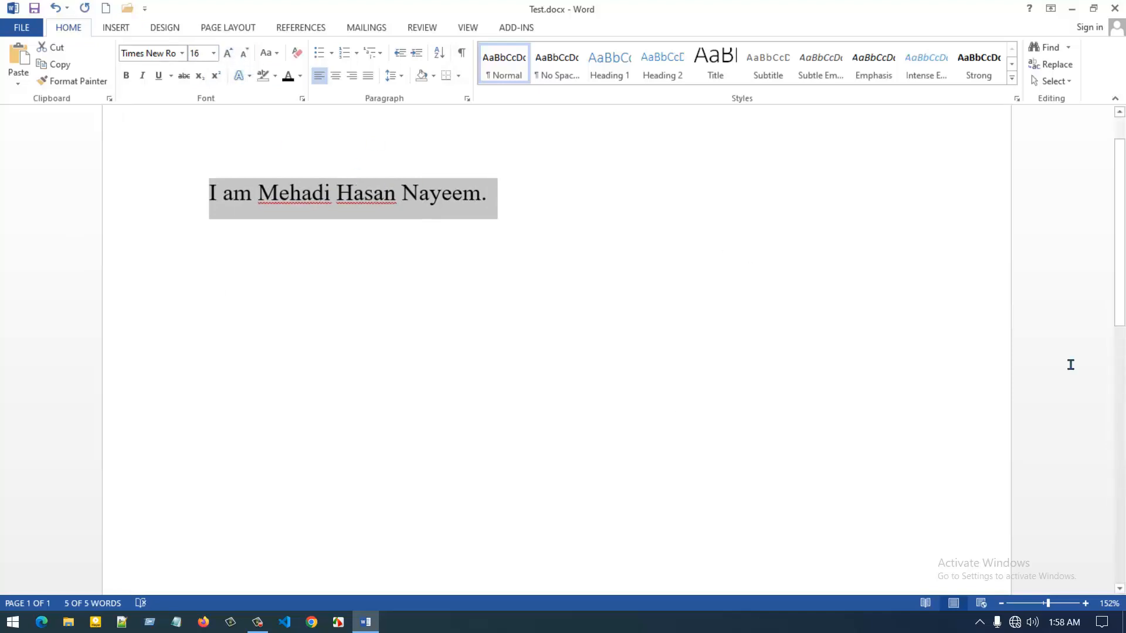
# - Apply the Sentence case option to the introductory sentence
pyautogui.click(278, 54)
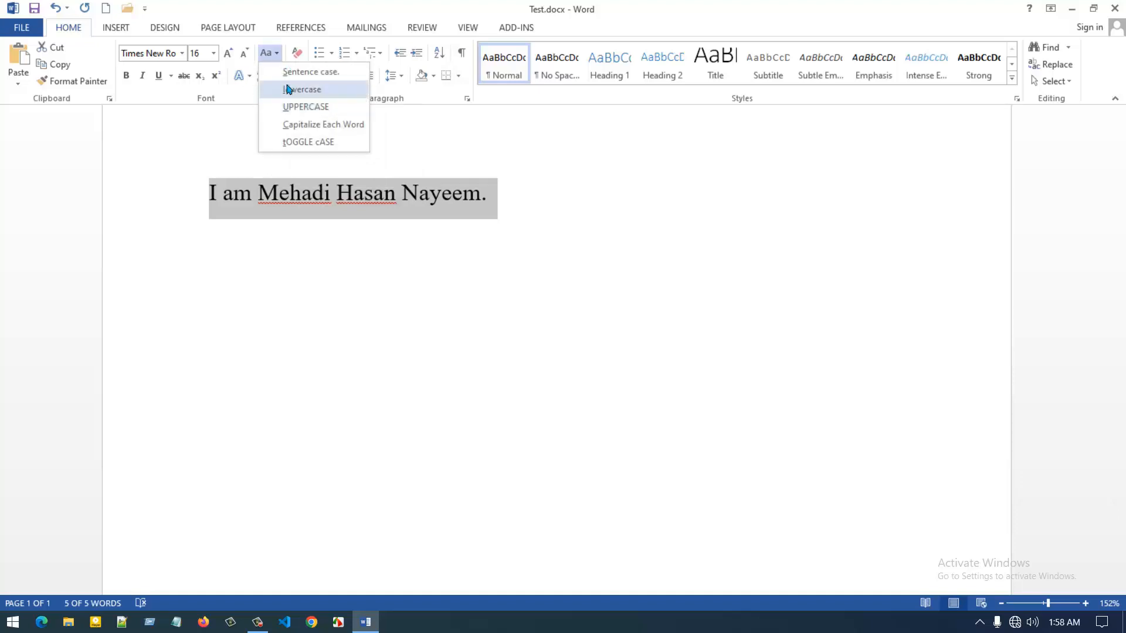
pyautogui.click(291, 78)
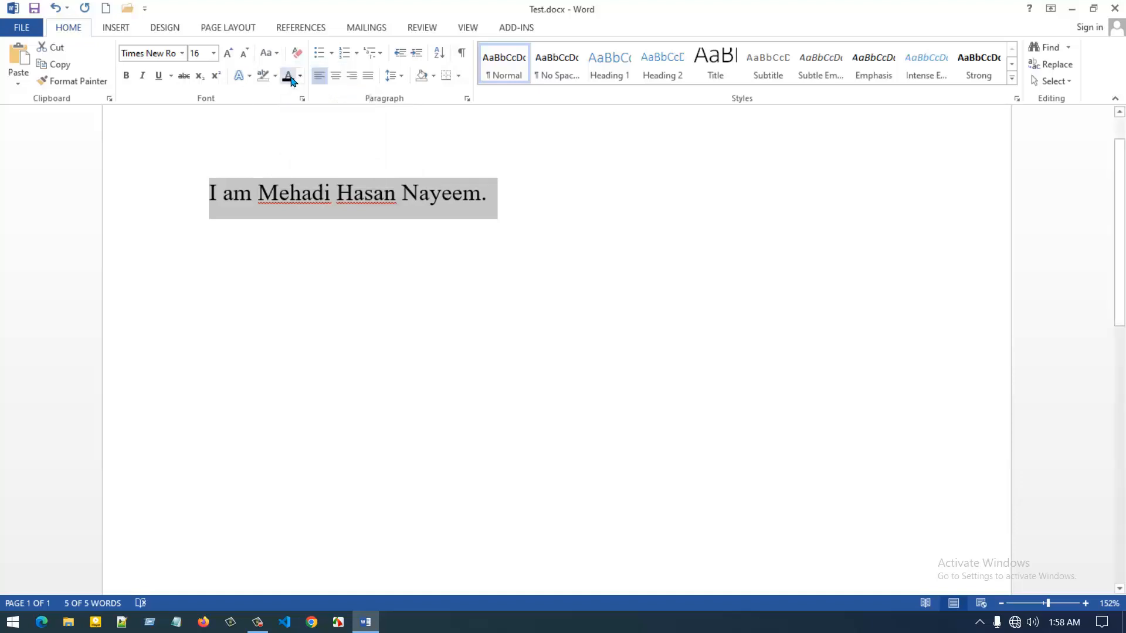
pyautogui.click(261, 203)
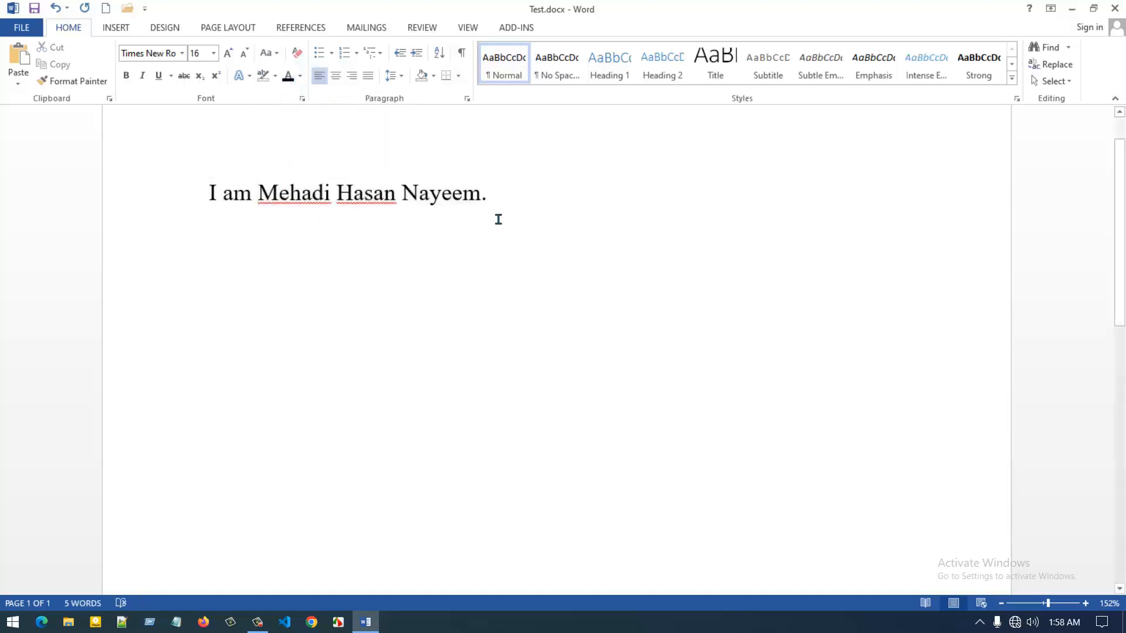
# - Convert the whole introductory sentence to lowercase and from there to uppercase
pyautogui.moveTo(486, 193); pyautogui.dragTo(210, 195)
pyautogui.click(270, 53)
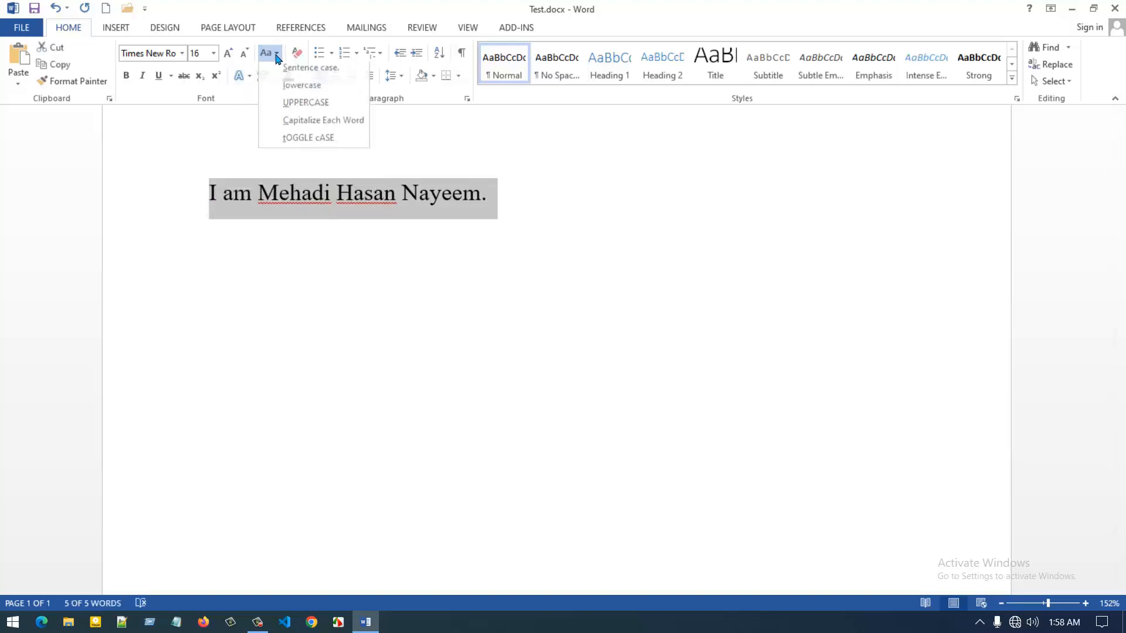
pyautogui.click(304, 91)
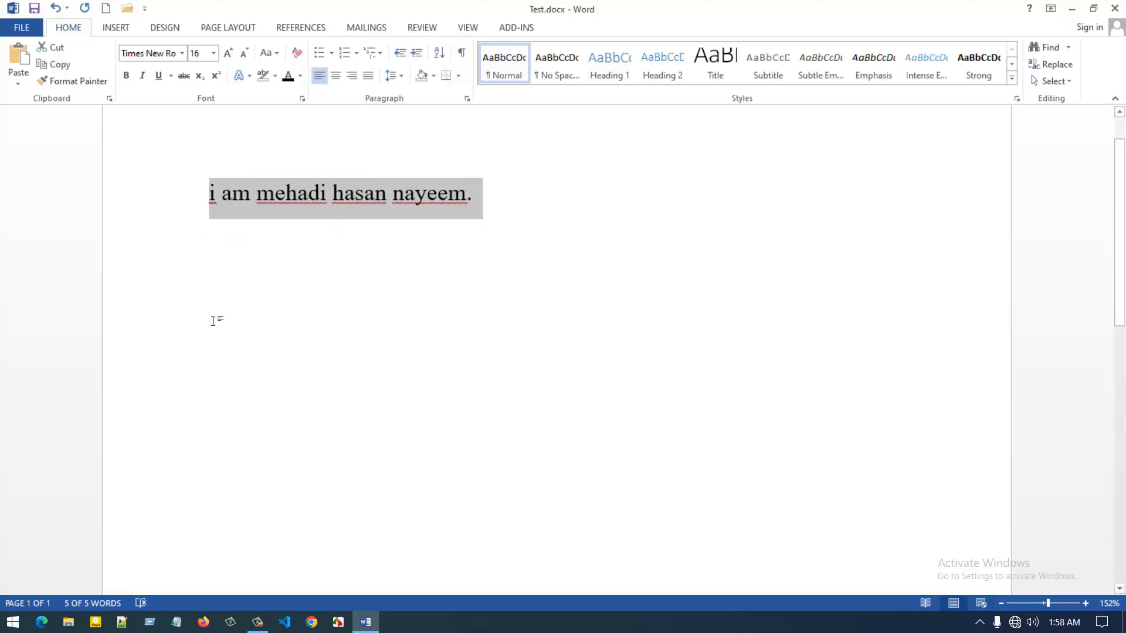
pyautogui.click(267, 53)
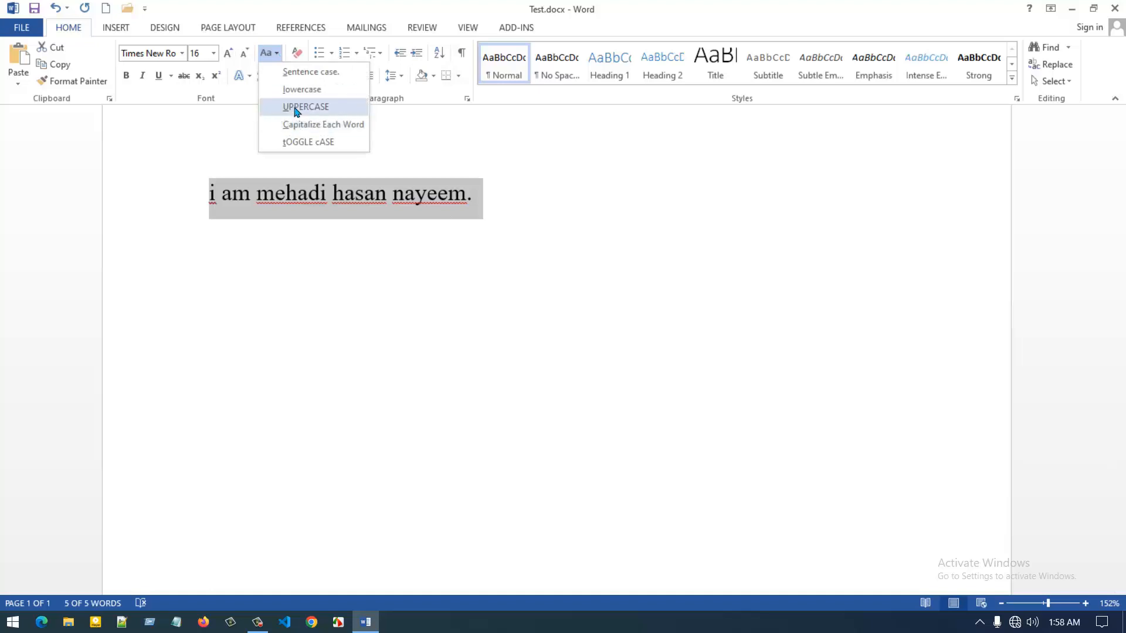
pyautogui.click(296, 108)
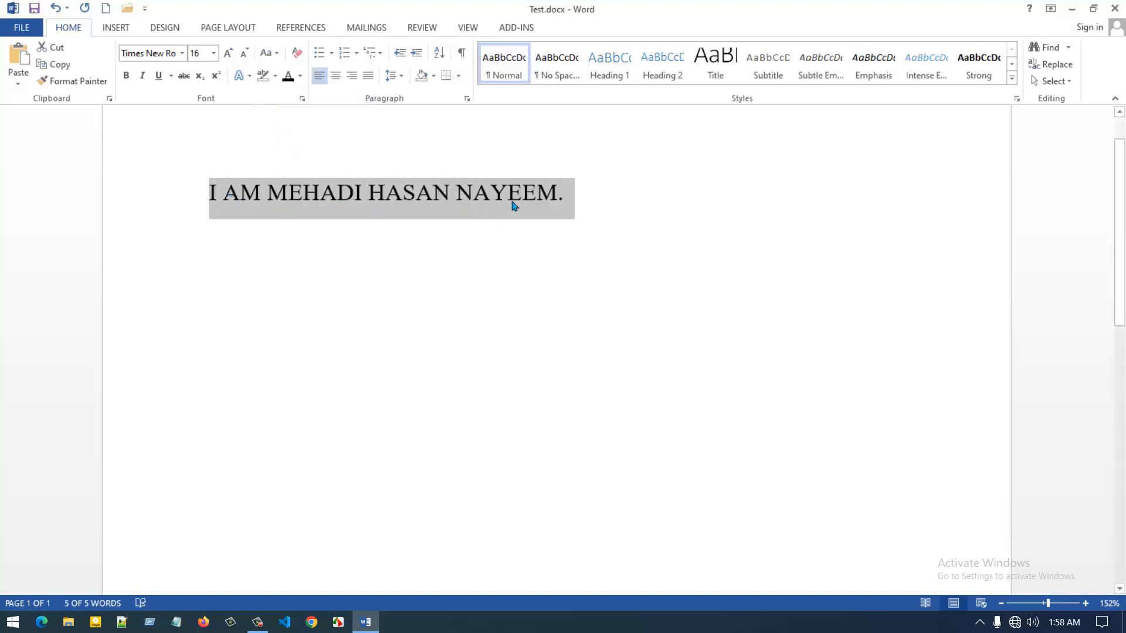
# - Change the introductory sentence's case to Capitalize Each Word
pyautogui.click(277, 53)
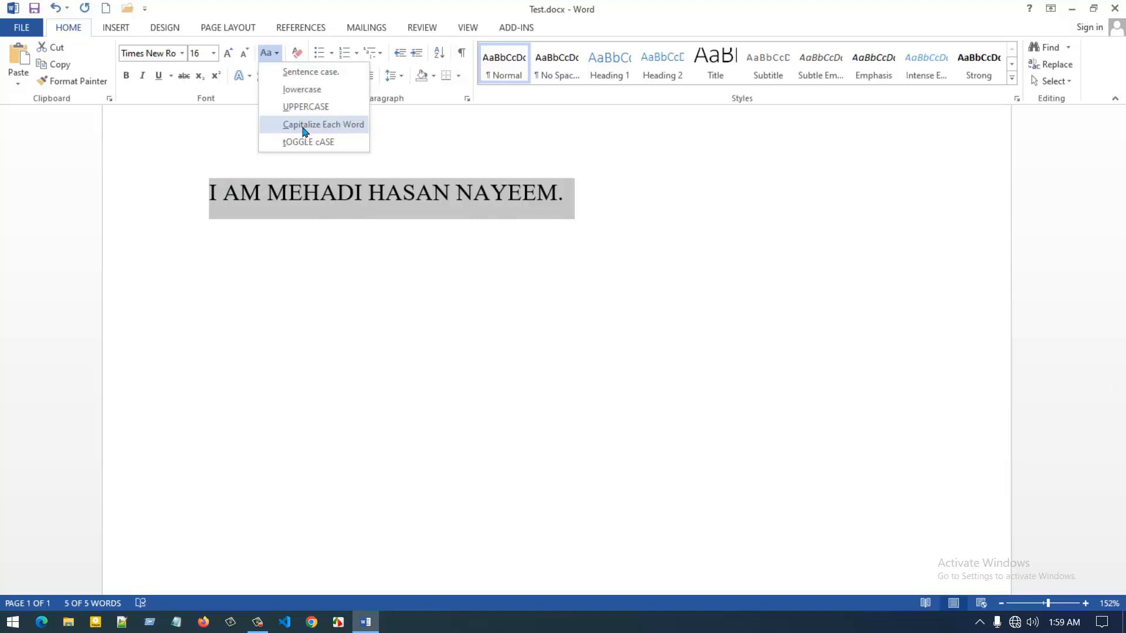
pyautogui.click(303, 124)
pyautogui.click(238, 202)
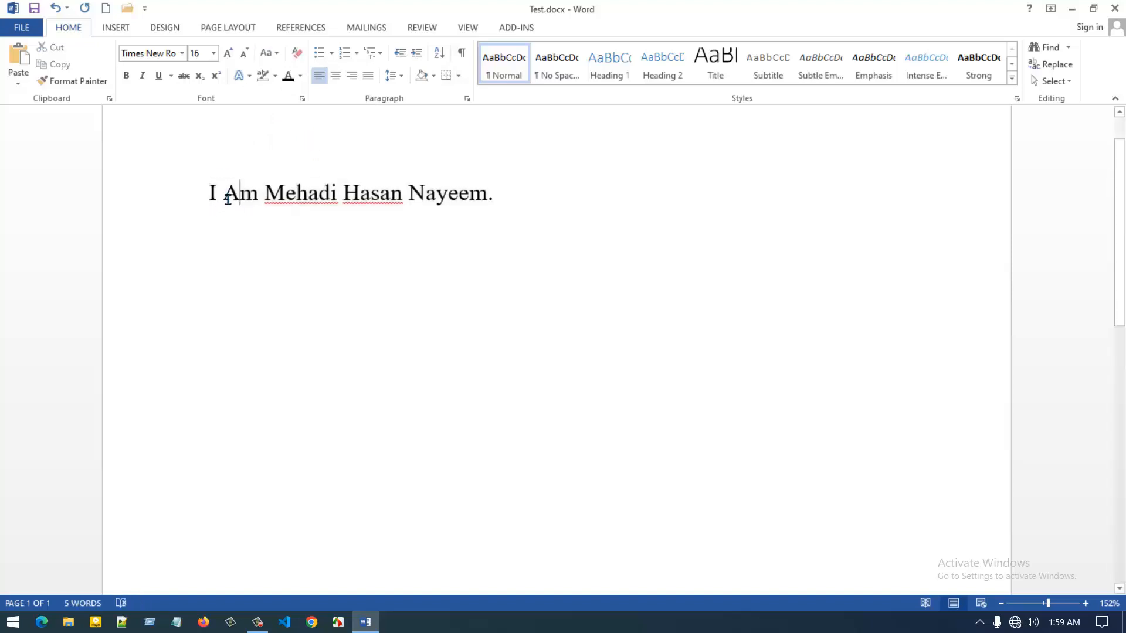
# - Change the whole introductory sentence's case to tOGGLE cASE
pyautogui.moveTo(242, 199); pyautogui.dragTo(271, 200)
pyautogui.click(261, 209)
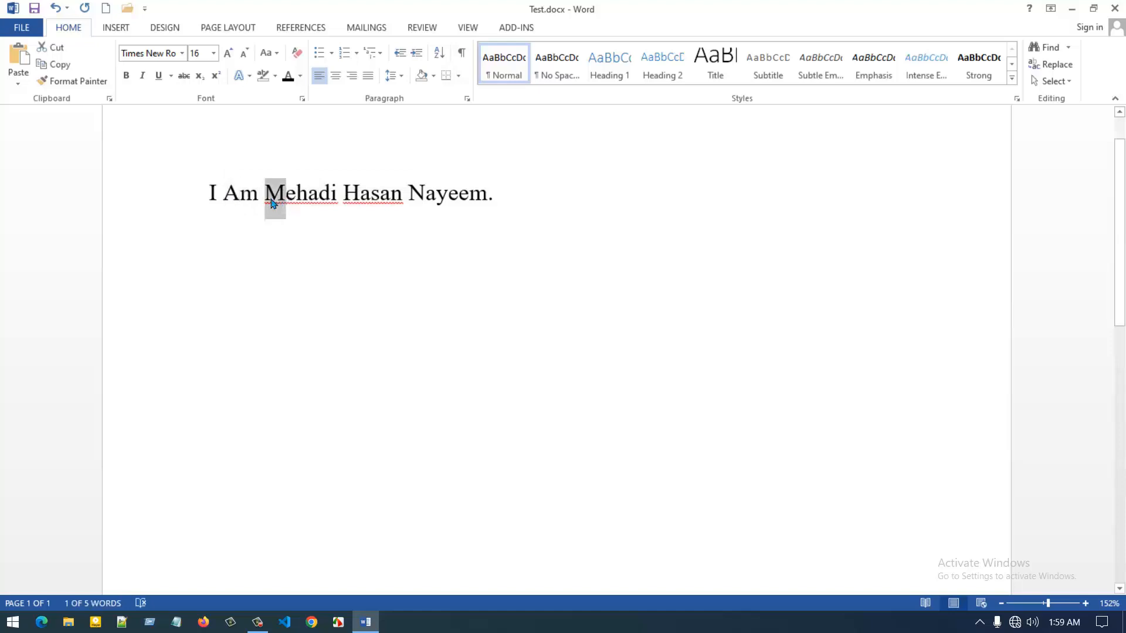
pyautogui.click(377, 210)
pyautogui.moveTo(522, 196); pyautogui.dragTo(219, 221)
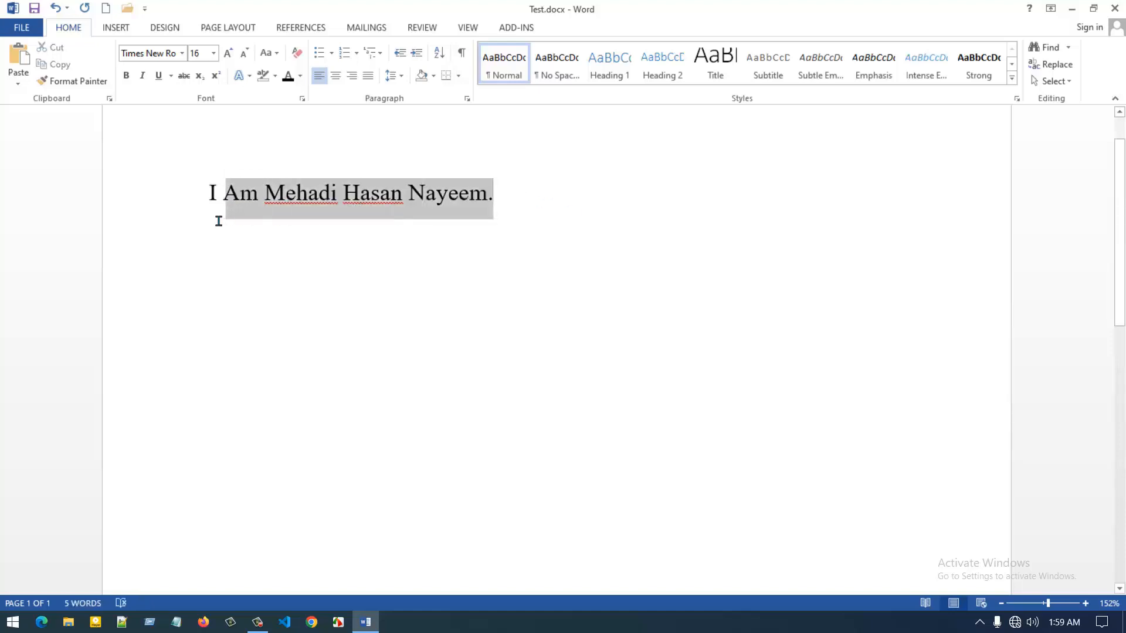
pyautogui.tripleClick(218, 218)
pyautogui.click(268, 53)
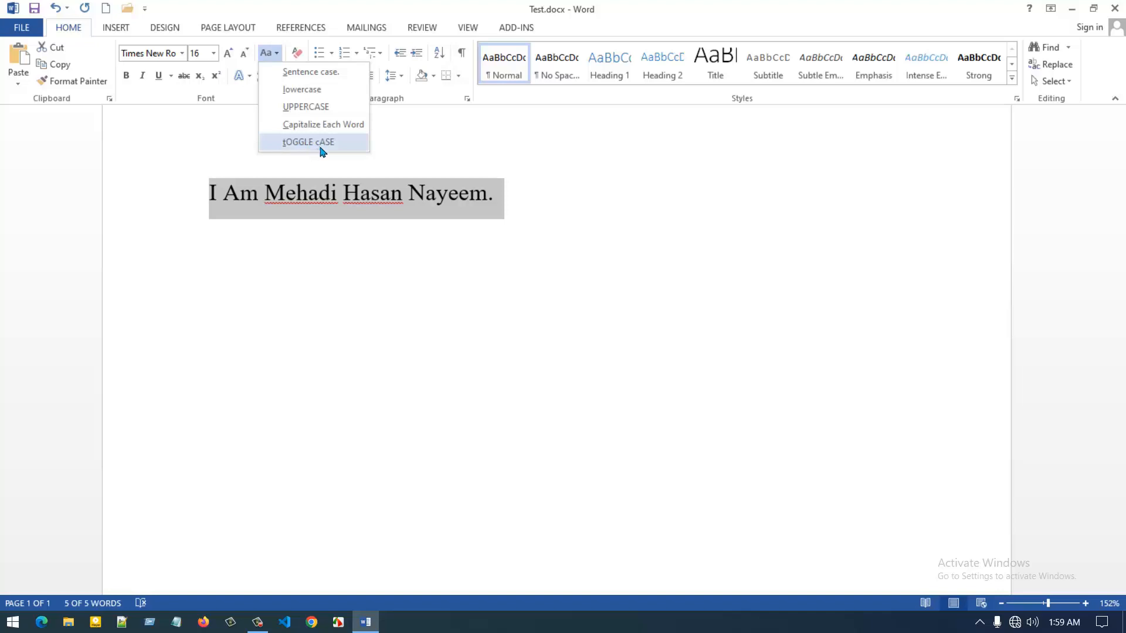
pyautogui.click(326, 146)
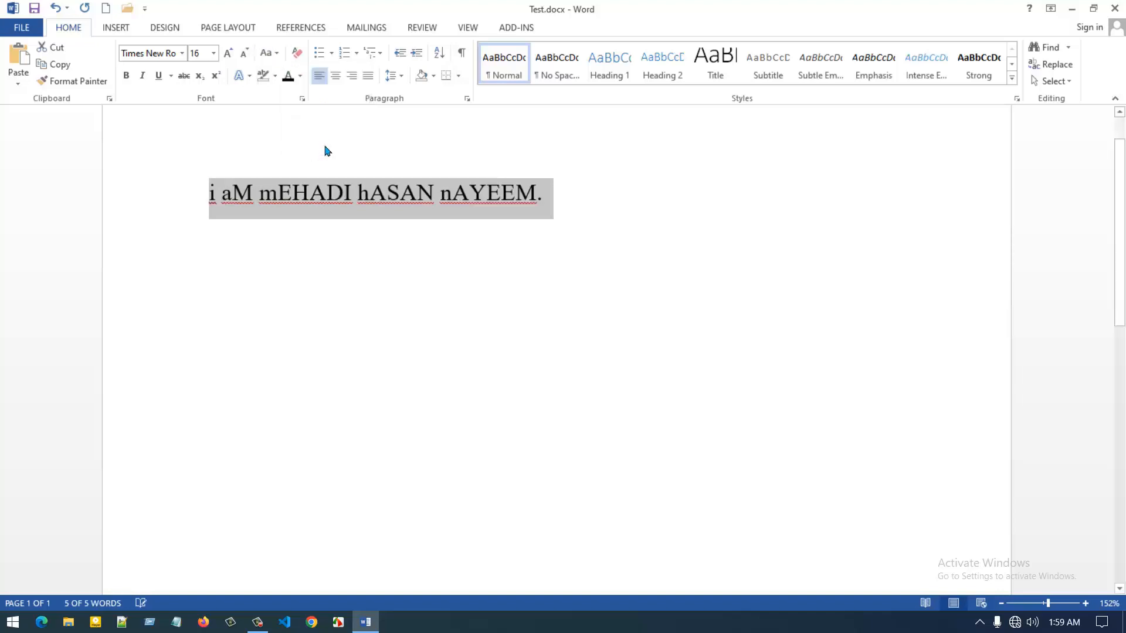
pyautogui.click(356, 197)
pyautogui.moveTo(224, 199); pyautogui.dragTo(340, 209)
pyautogui.click(374, 206)
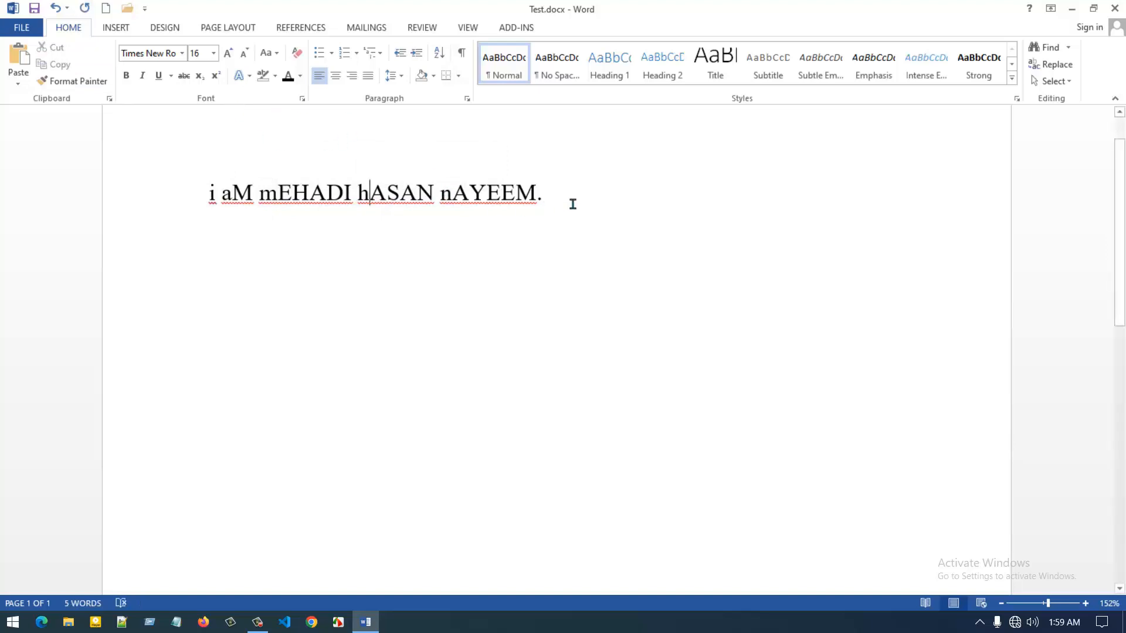
# - Make the whole introductory sentence bold
pyautogui.moveTo(558, 199); pyautogui.dragTo(184, 208)
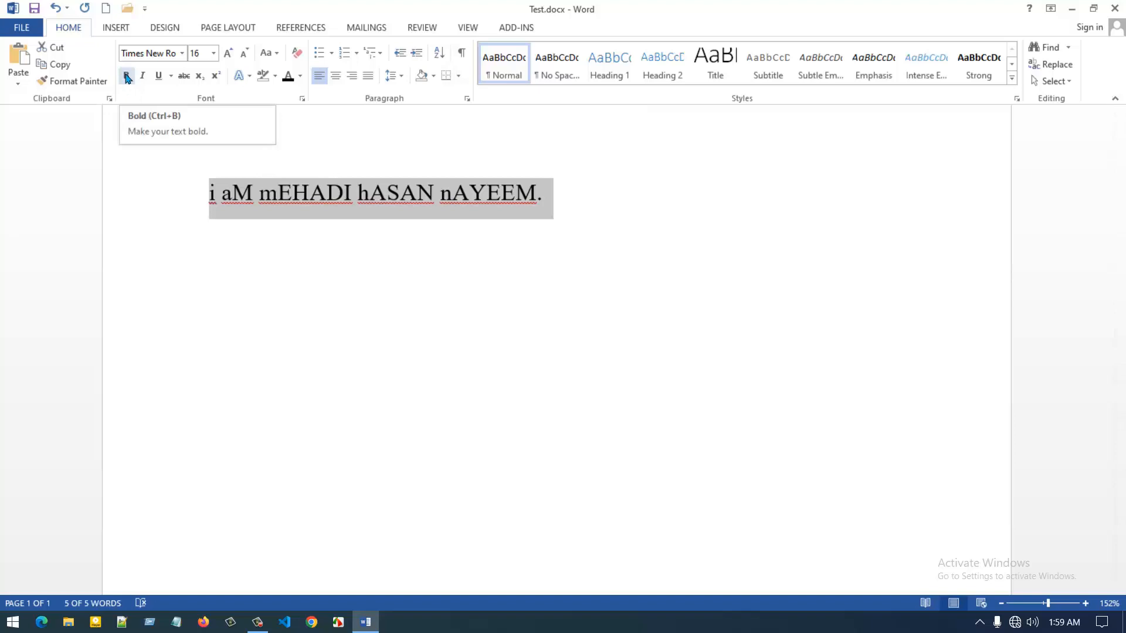
pyautogui.click(127, 77)
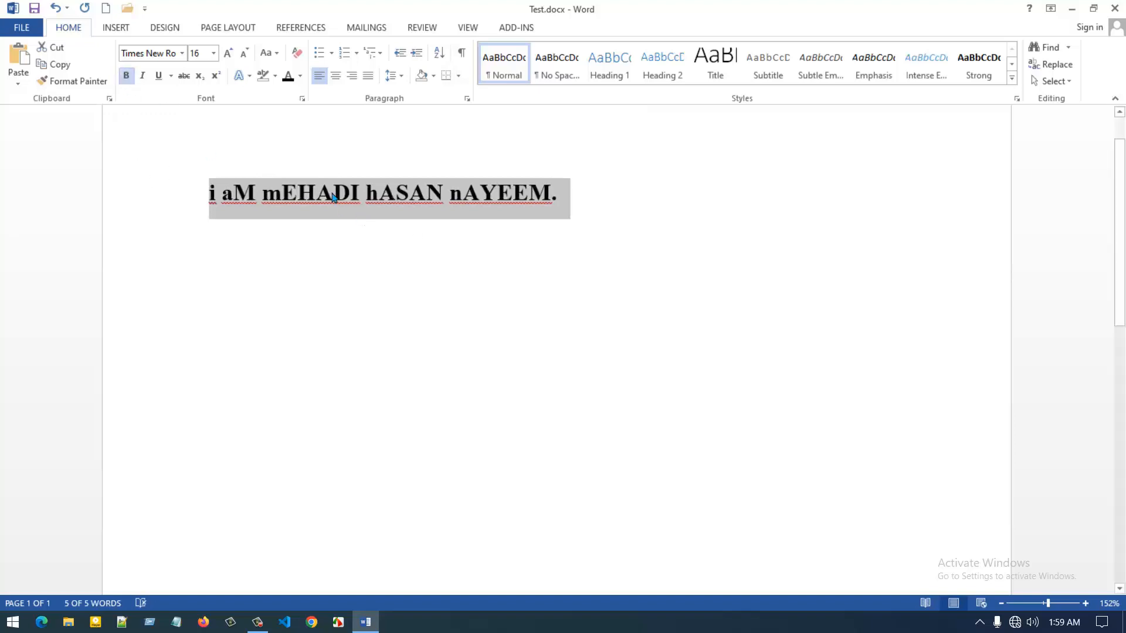
pyautogui.click(569, 197)
# - Convert the bold introductory sentence to Sentence case
pyautogui.moveTo(570, 206); pyautogui.dragTo(158, 231)
pyautogui.click(269, 54)
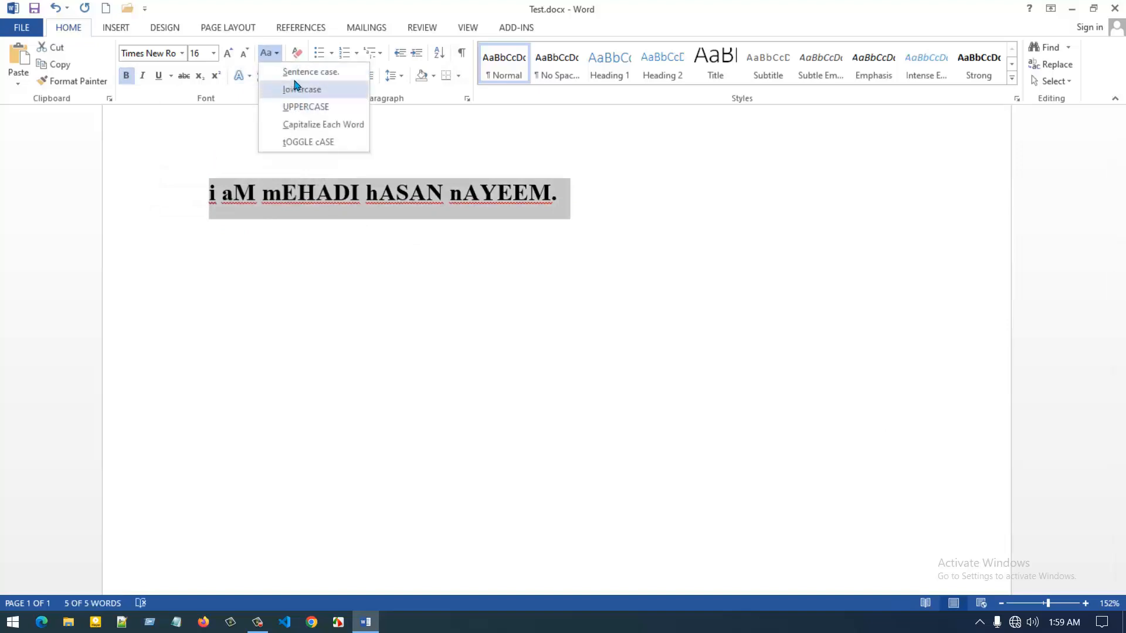
pyautogui.click(299, 71)
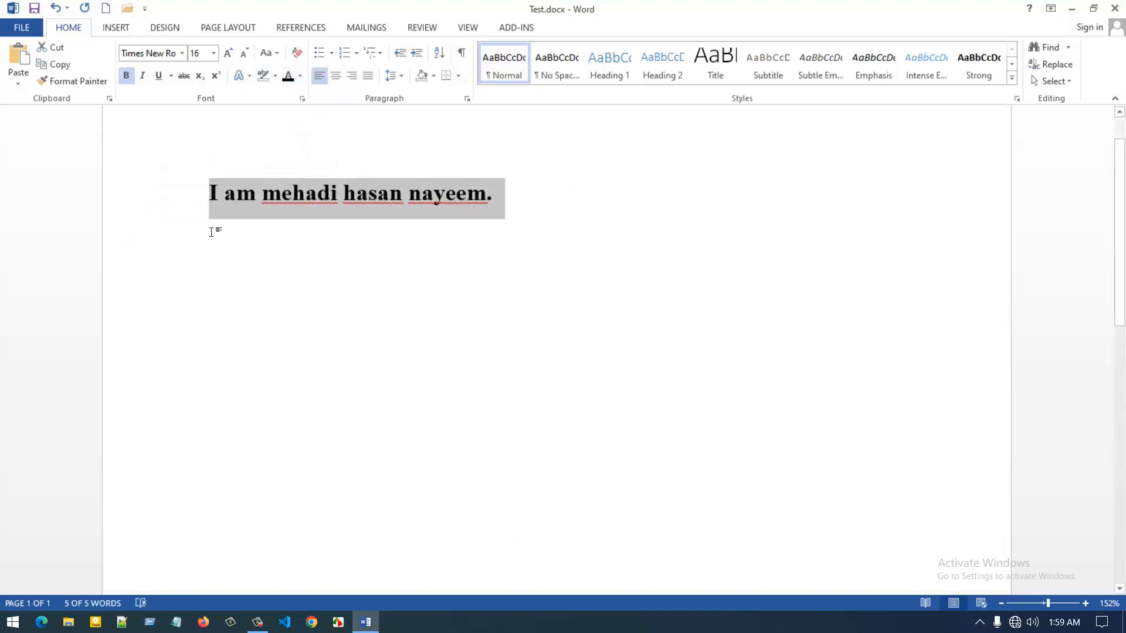
# - Italicize the introductory sentence and give it a thick underline
pyautogui.click(143, 76)
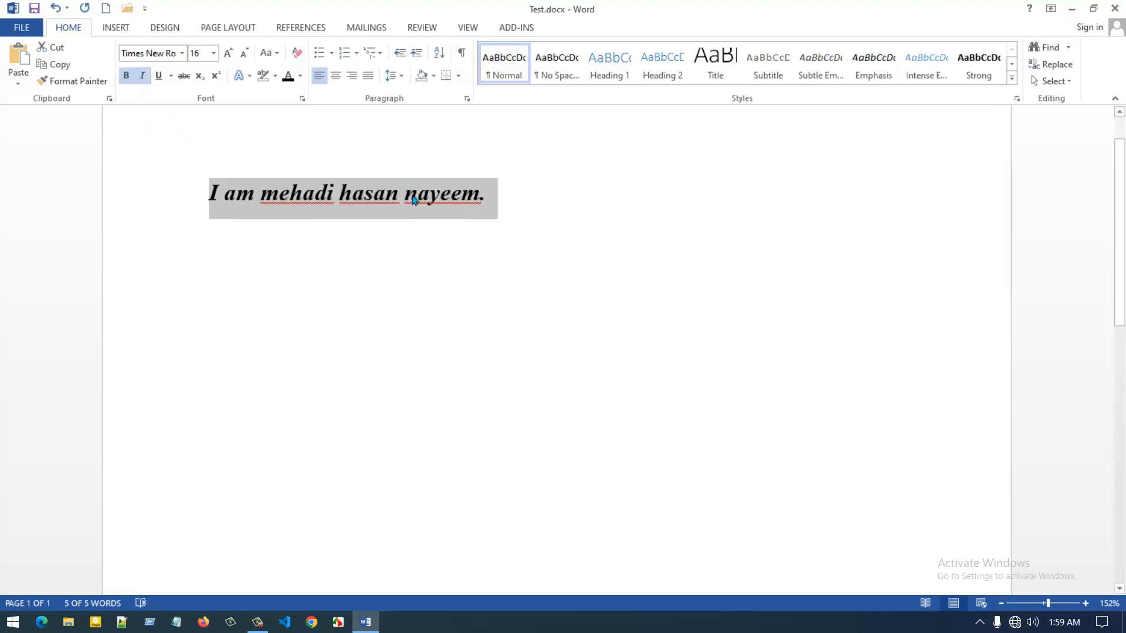
pyautogui.click(158, 76)
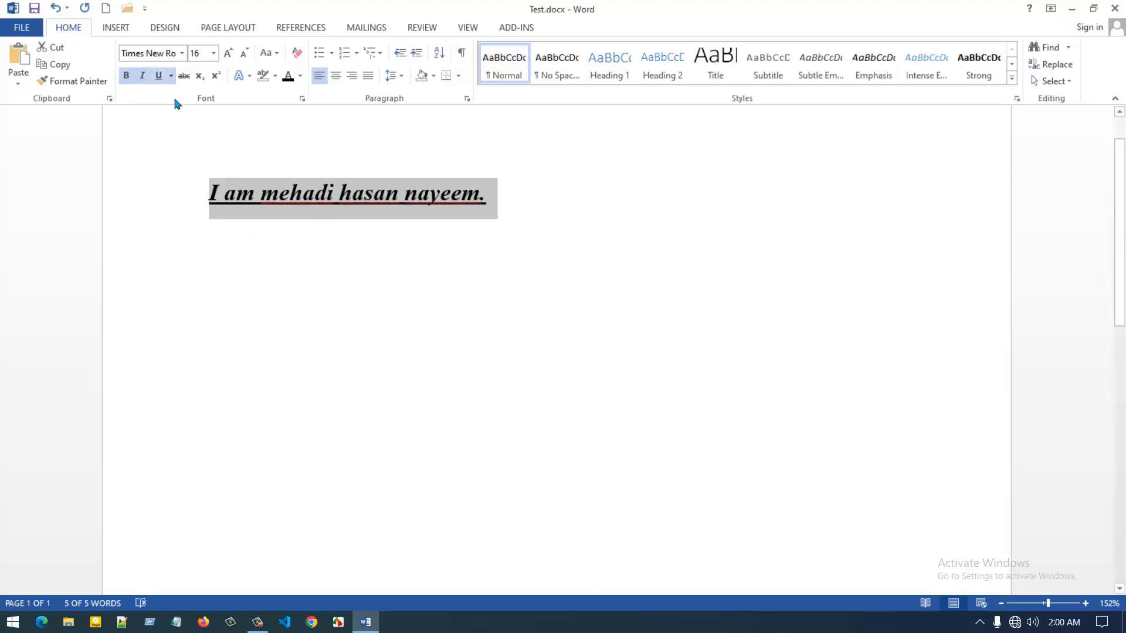
pyautogui.click(171, 76)
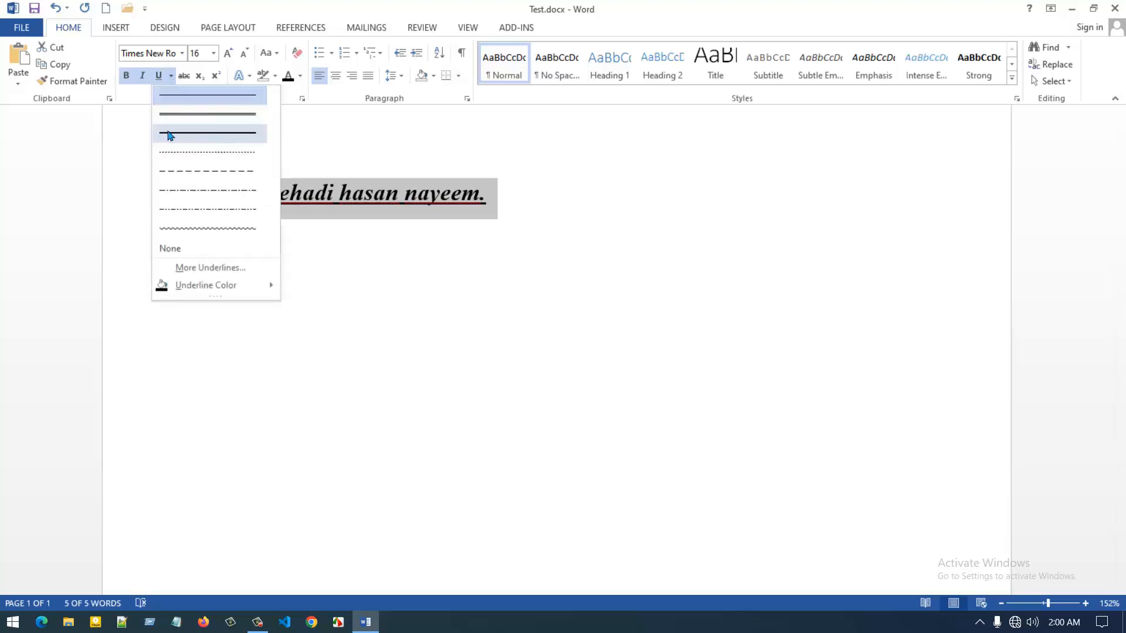
pyautogui.click(216, 137)
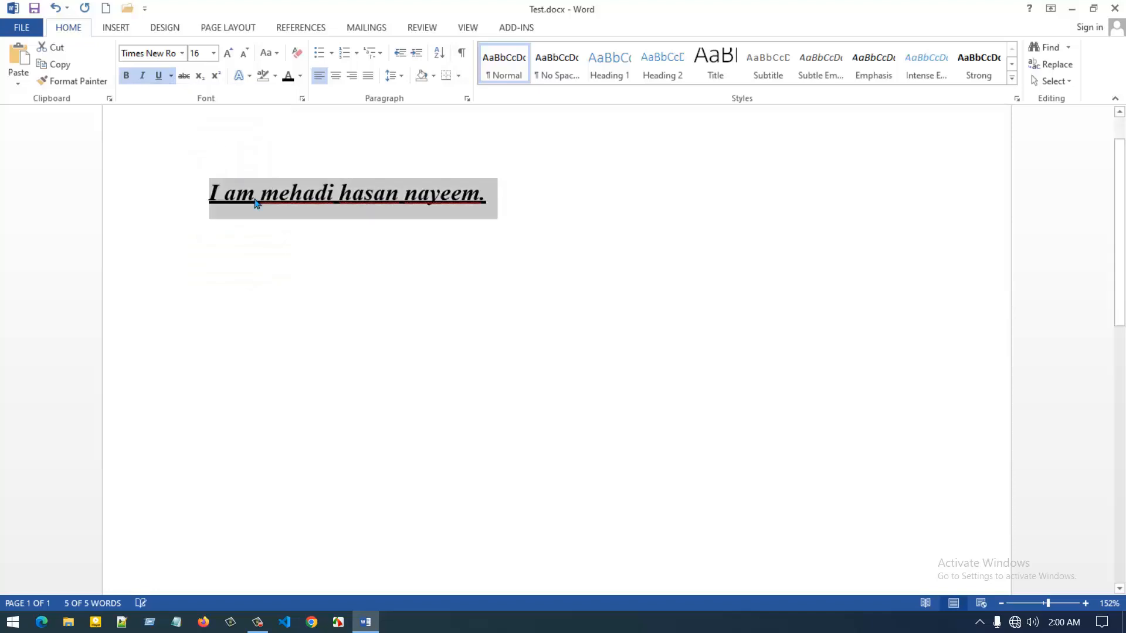
# - Change the introductory sentence's underline style to the dashed line
pyautogui.click(171, 75)
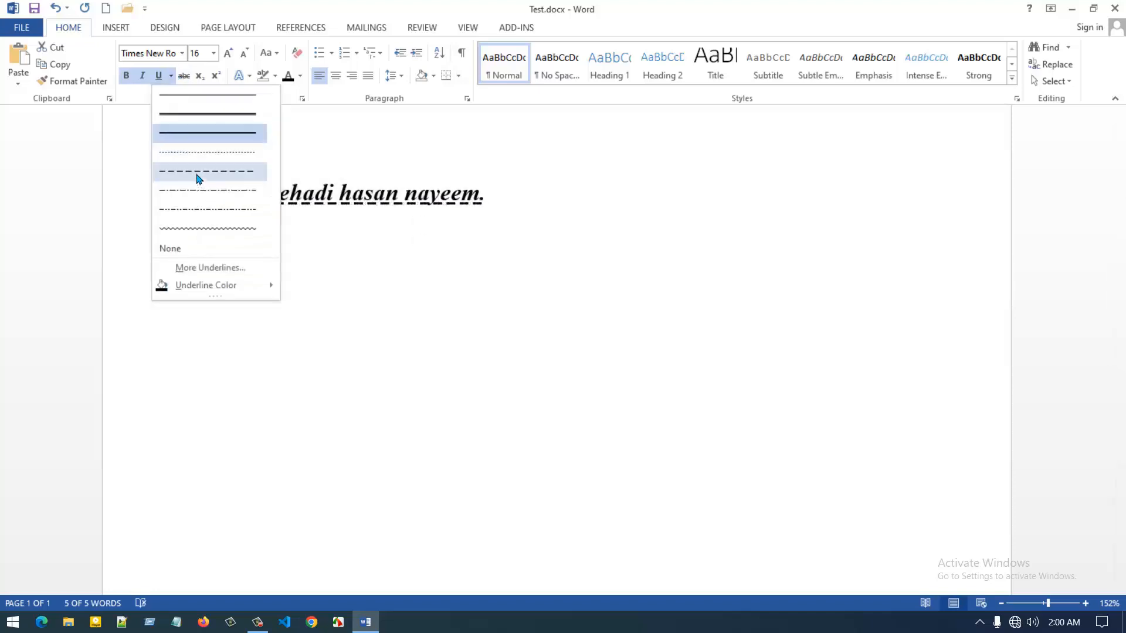
pyautogui.click(198, 176)
pyautogui.click(508, 206)
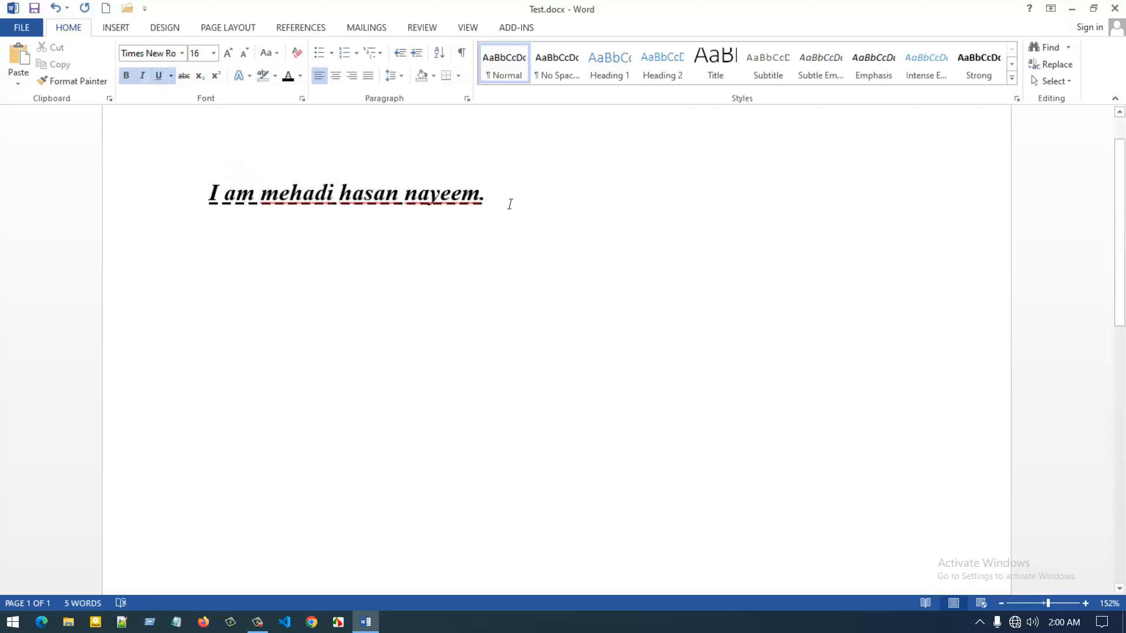
# - Leave an empty line below the sentence and enter the person's name in plain text without bold, italic or underline
pyautogui.press('Return')
pyautogui.hotkey('ctrl', 'b')
pyautogui.hotkey('ctrl', 'i')
pyautogui.hotkey('ctrl', 'u')
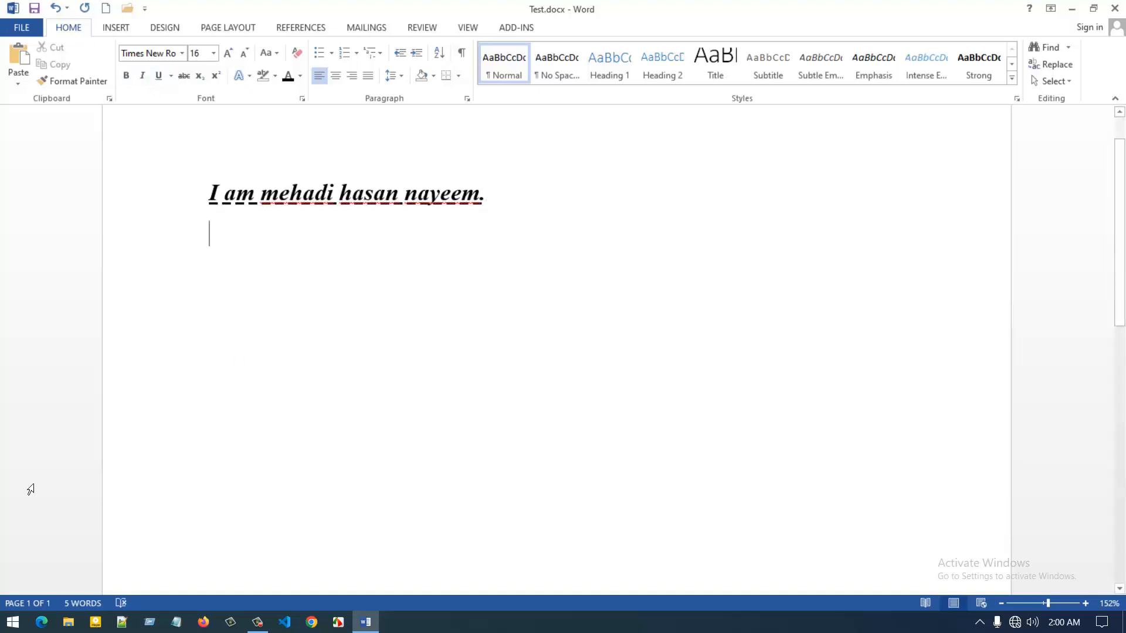
pyautogui.press('Return')
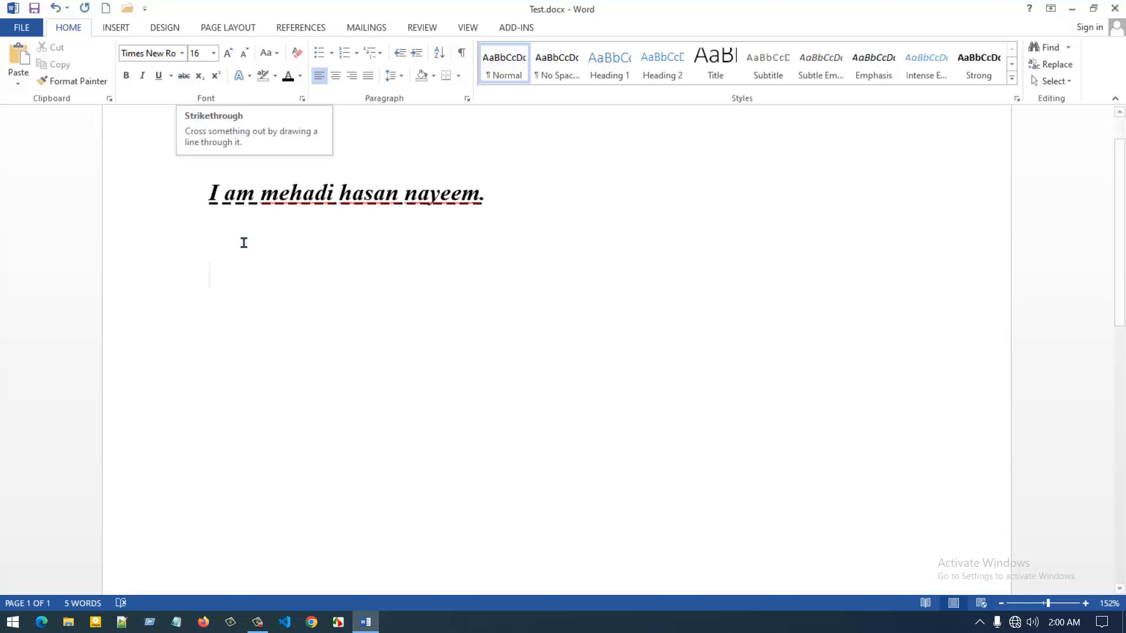
pyautogui.write('Nayeem')
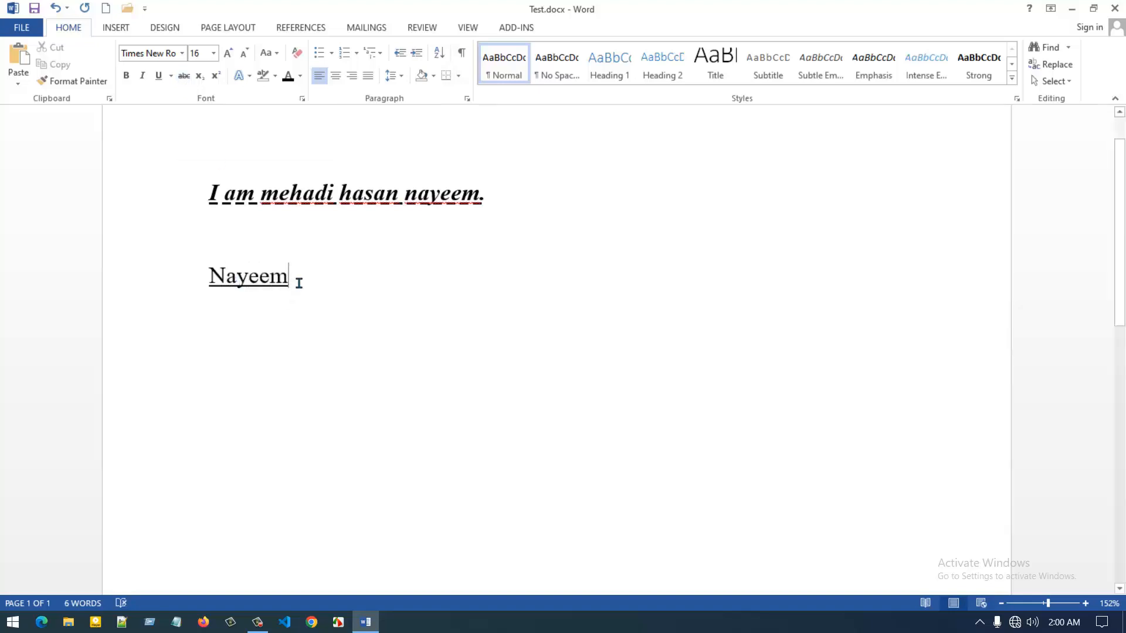
pyautogui.moveTo(299, 282); pyautogui.dragTo(183, 288)
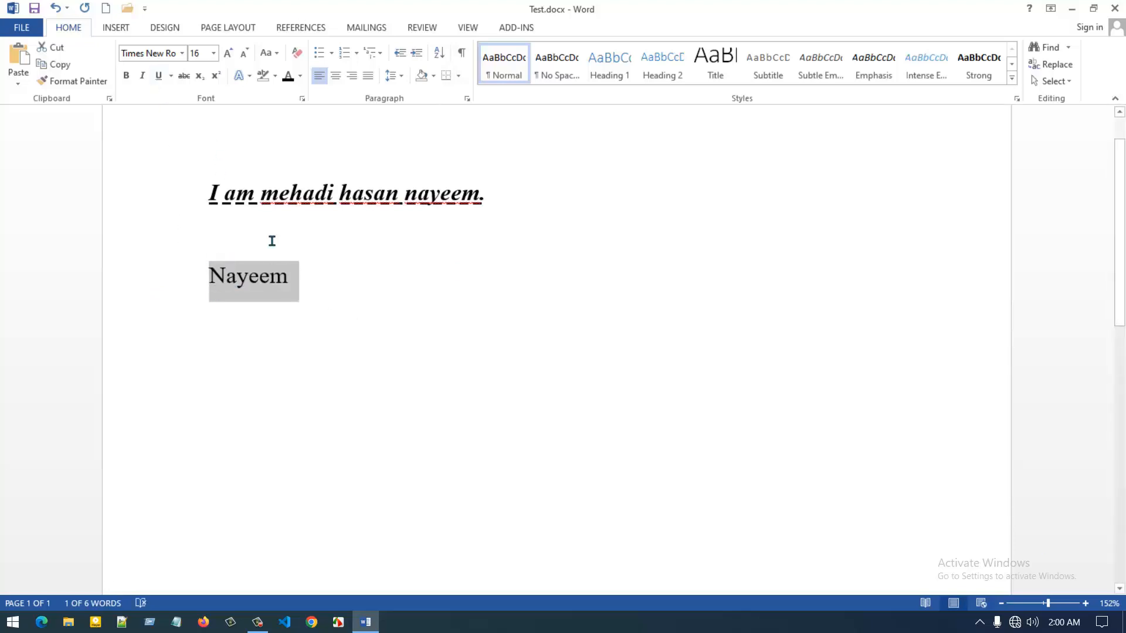
pyautogui.click(321, 300)
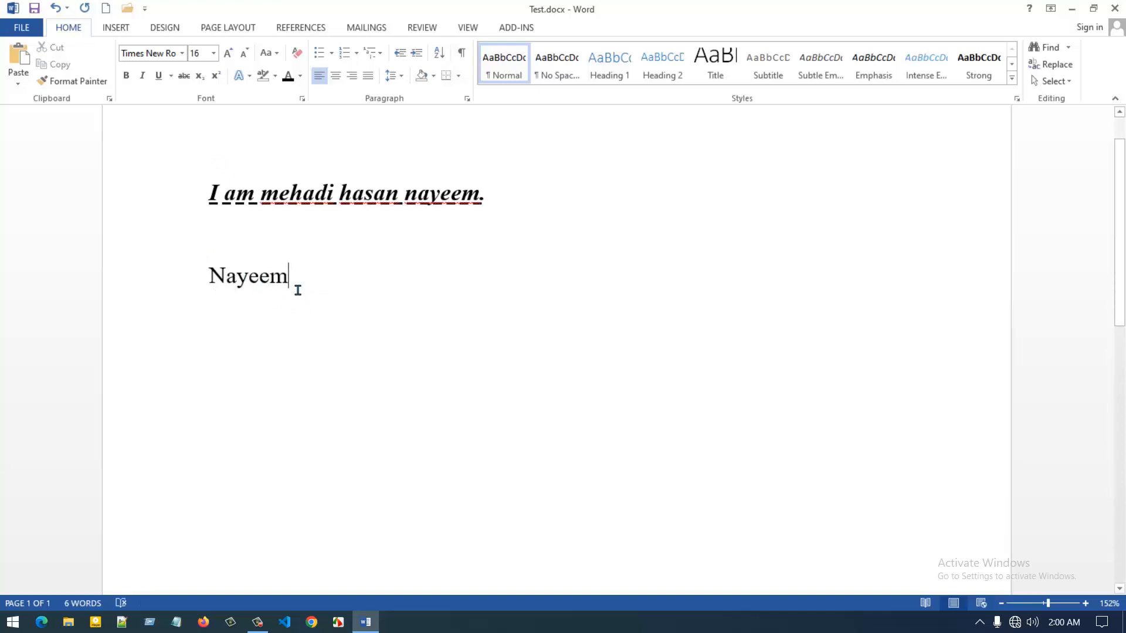
# - Apply strikethrough to the name below the sentence and remove it again
pyautogui.moveTo(298, 290); pyautogui.dragTo(207, 284)
pyautogui.click(184, 76)
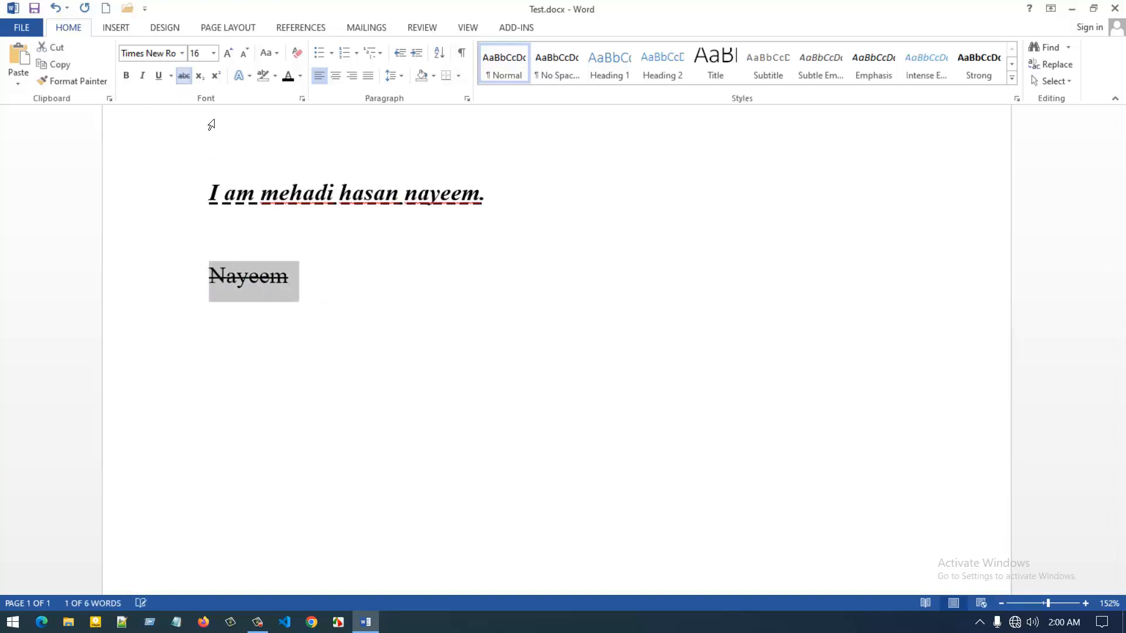
pyautogui.click(293, 306)
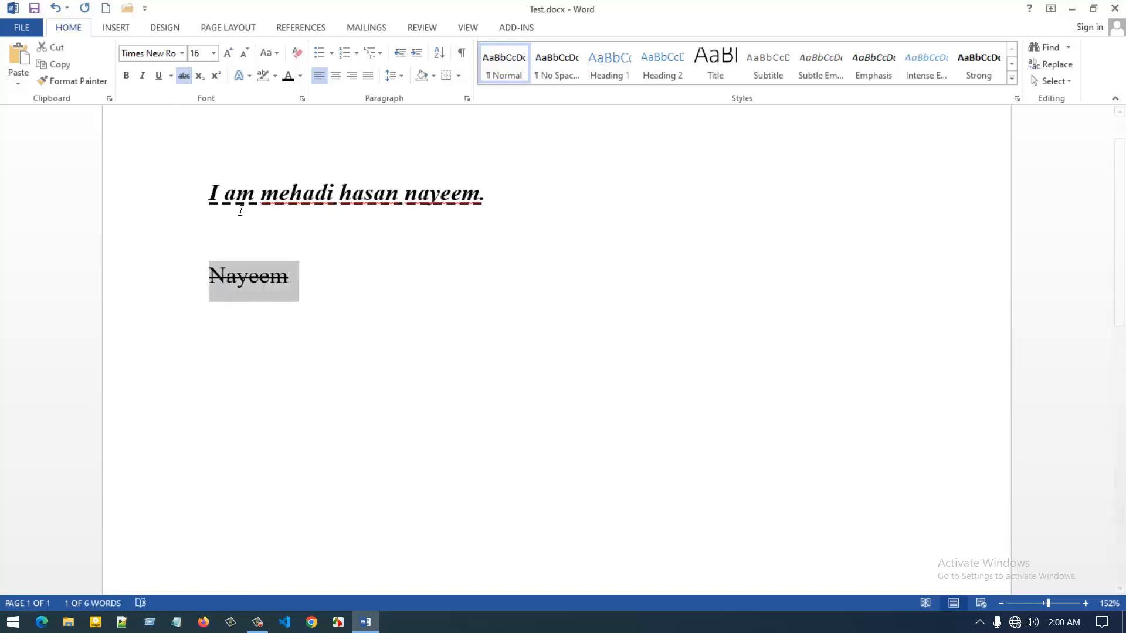
pyautogui.click(183, 76)
pyautogui.click(273, 285)
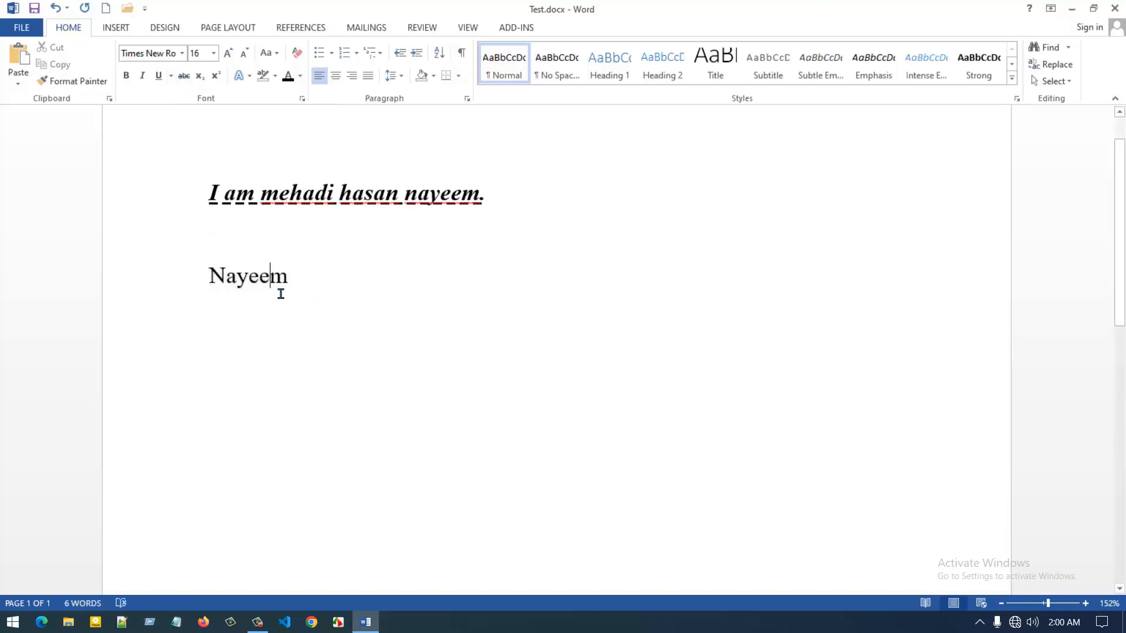
# - Add a new line below the name and enter CO2
pyautogui.click(301, 286)
pyautogui.press('Return')
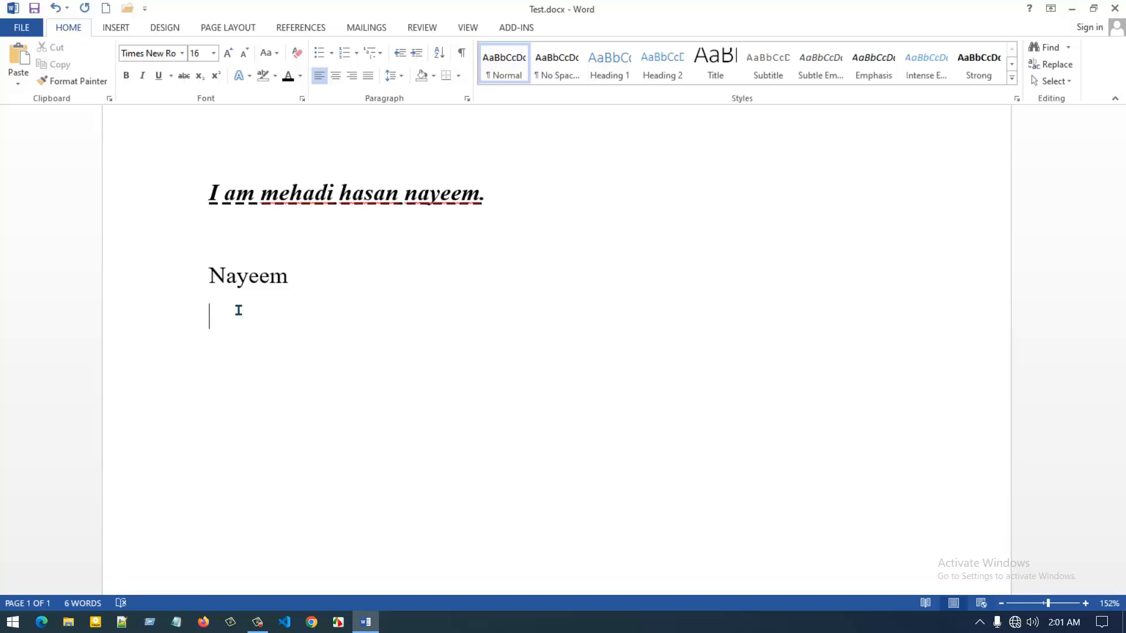
pyautogui.write('CO2')
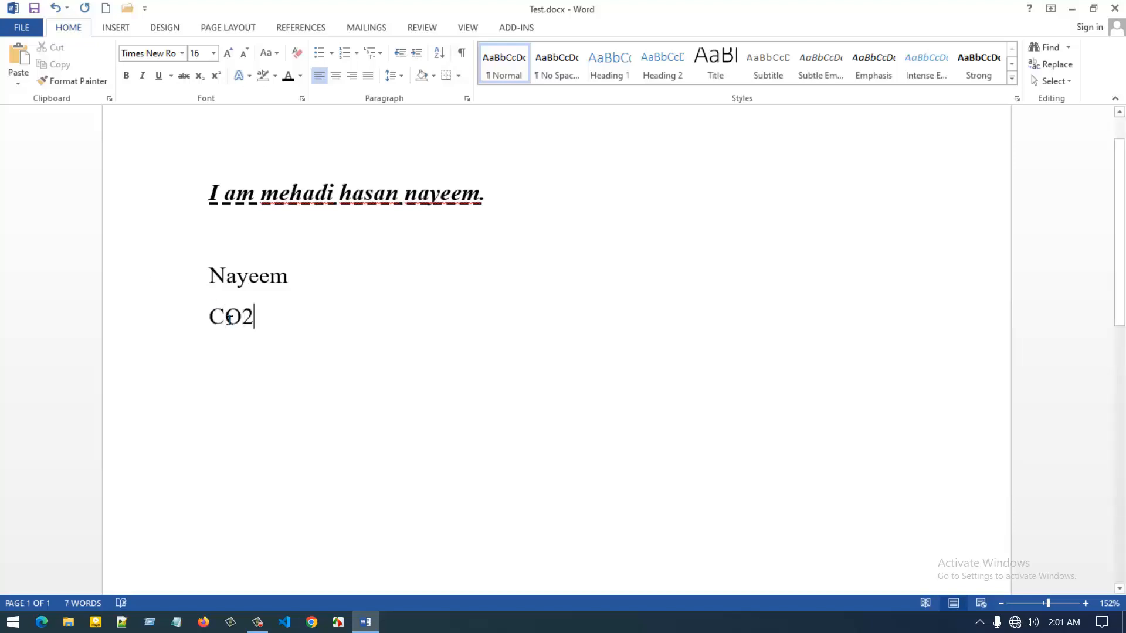
# - Format the 2 in CO2 as subscript
pyautogui.moveTo(242, 323); pyautogui.dragTo(261, 325)
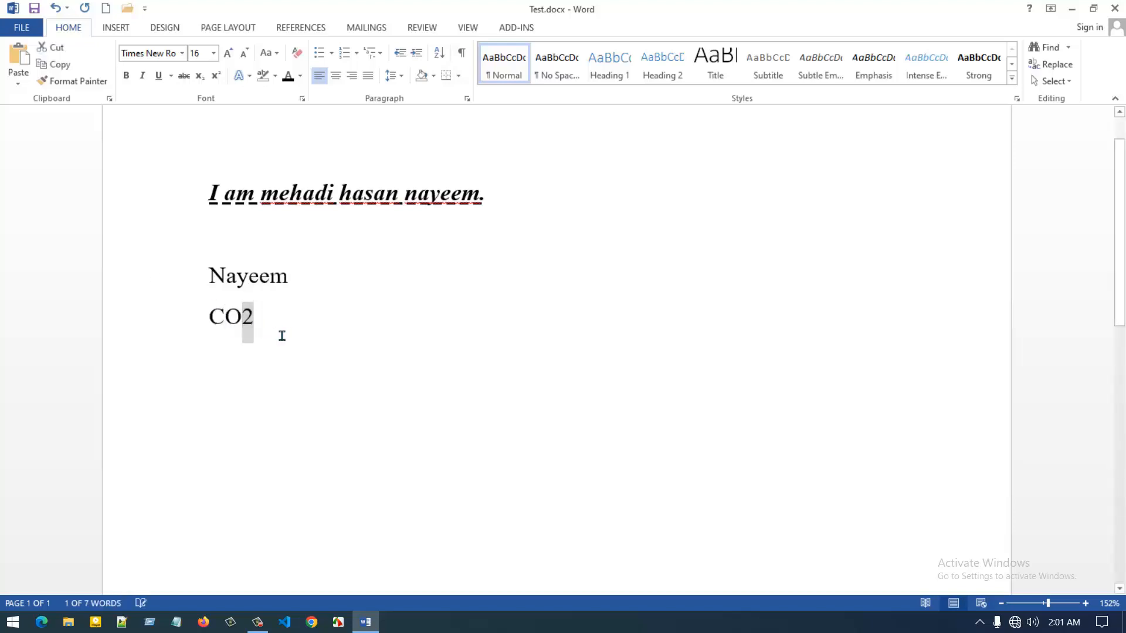
pyautogui.click(281, 335)
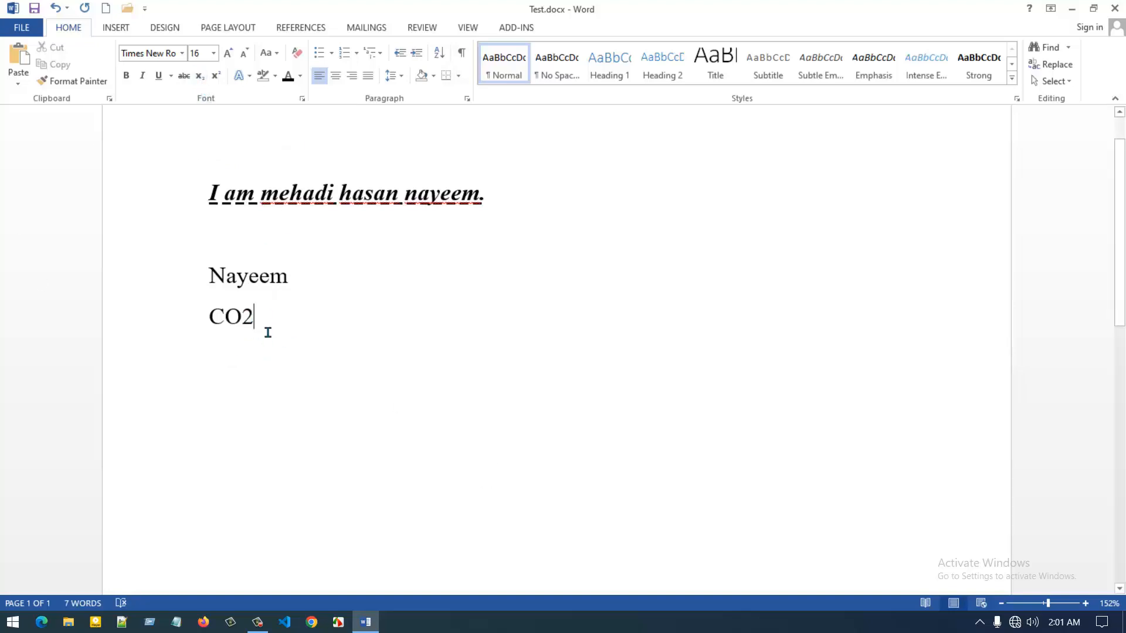
pyautogui.moveTo(255, 328); pyautogui.dragTo(244, 328)
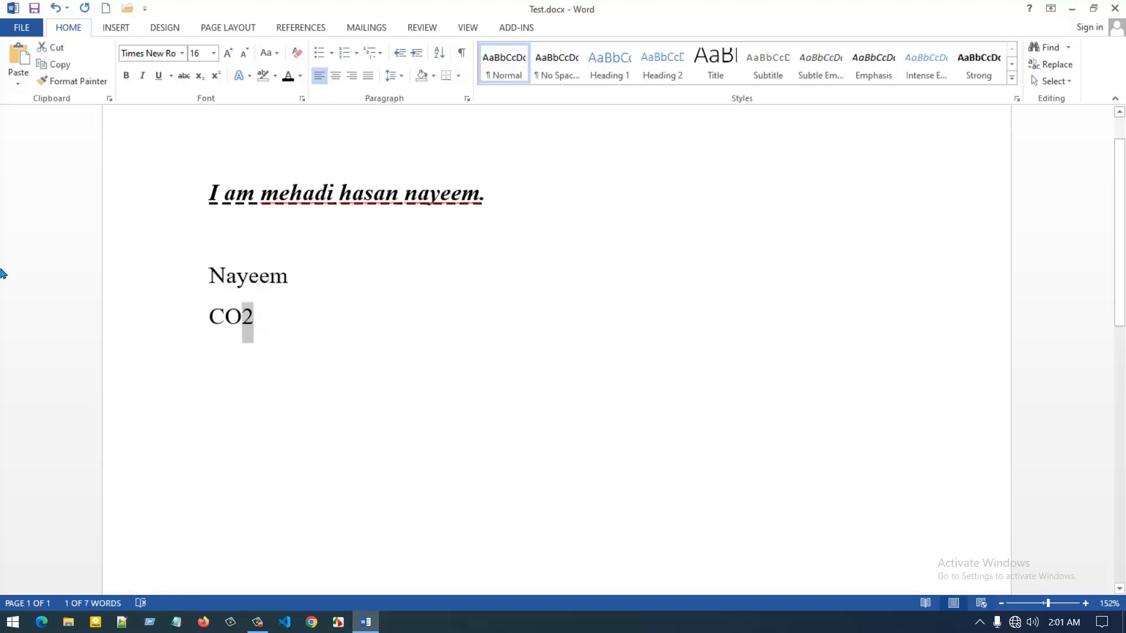
pyautogui.click(199, 78)
pyautogui.click(285, 327)
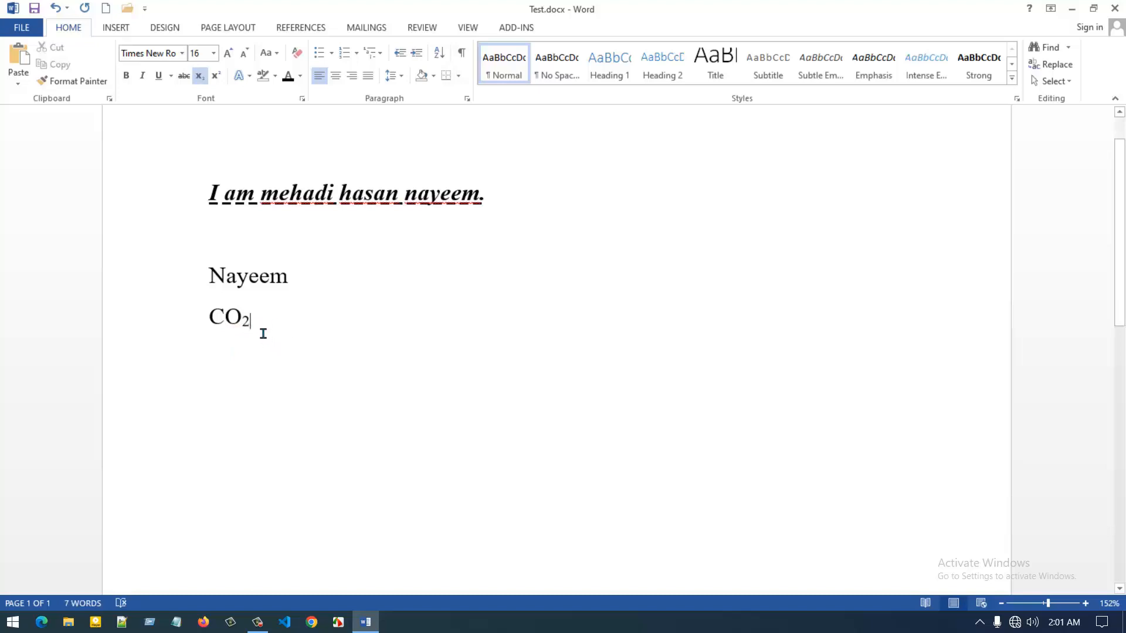
# - Enter random filler letters in subscript after CO2 and delete them all
pyautogui.click(226, 321)
pyautogui.write('dcbzdcjnszkjdcz')
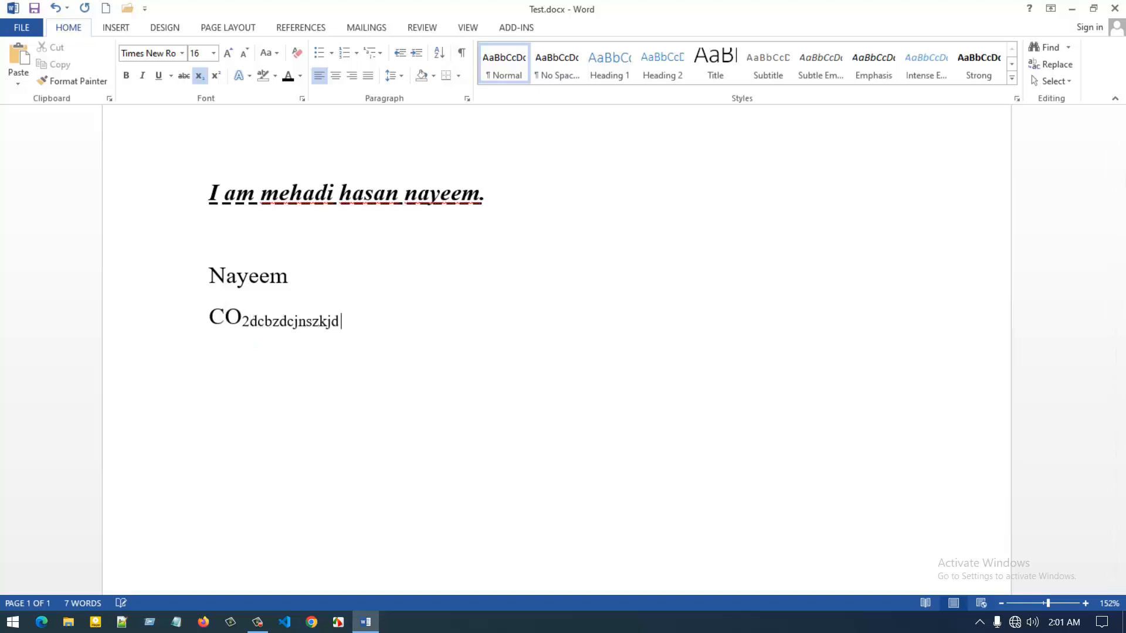
pyautogui.press('BackSpace')
pyautogui.press('BackSpace')
pyautogui.press('BackSpace')
pyautogui.press('BackSpace')
pyautogui.press('BackSpace')
pyautogui.press('BackSpace')
pyautogui.press('BackSpace')
pyautogui.press('BackSpace')
pyautogui.press('BackSpace')
pyautogui.press('BackSpace')
pyautogui.press('BackSpace')
pyautogui.press('BackSpace')
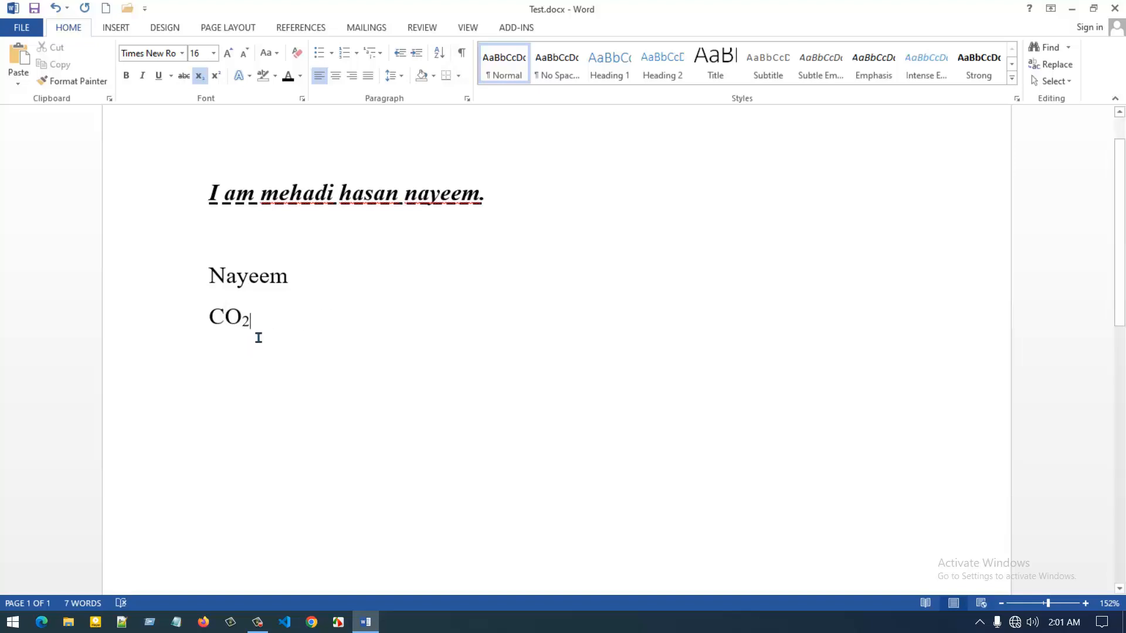
# - Turn the subscript on the 2 in CO2 off and on again, and start a new line below
pyautogui.moveTo(261, 331); pyautogui.dragTo(251, 329)
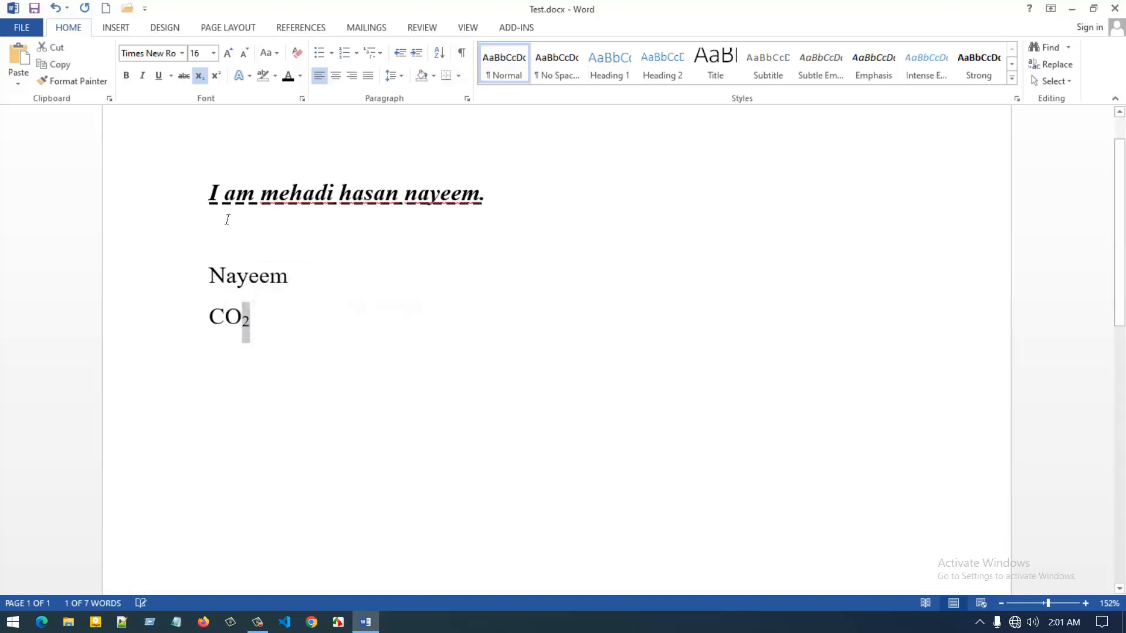
pyautogui.click(201, 77)
pyautogui.click(266, 332)
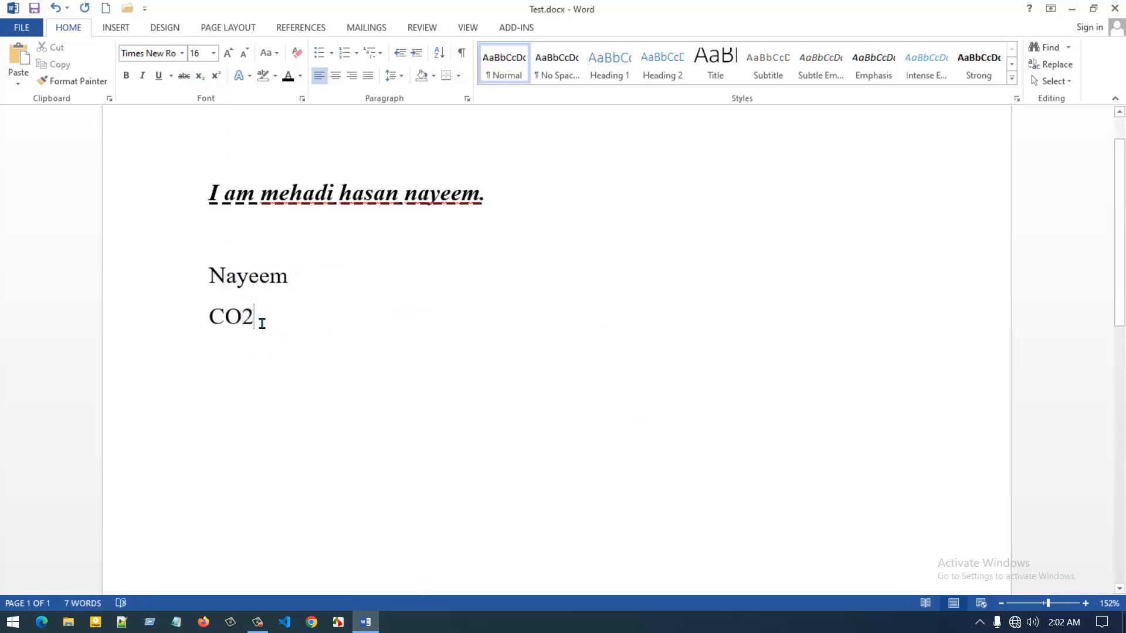
pyautogui.moveTo(257, 322); pyautogui.dragTo(243, 319)
pyautogui.click(199, 76)
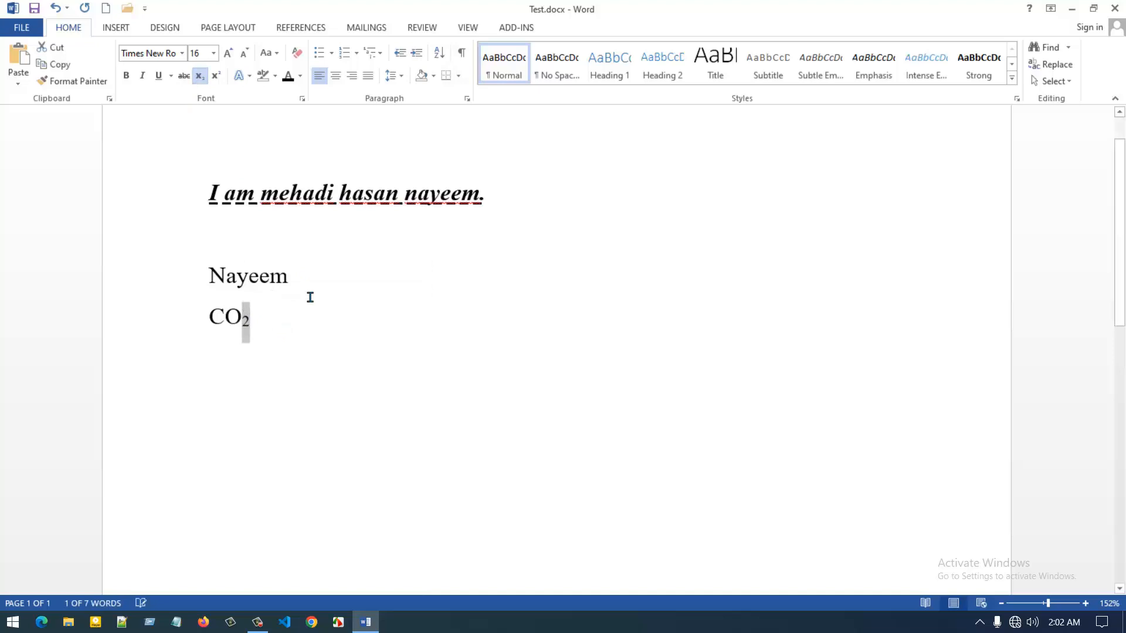
pyautogui.click(287, 324)
pyautogui.press('Return')
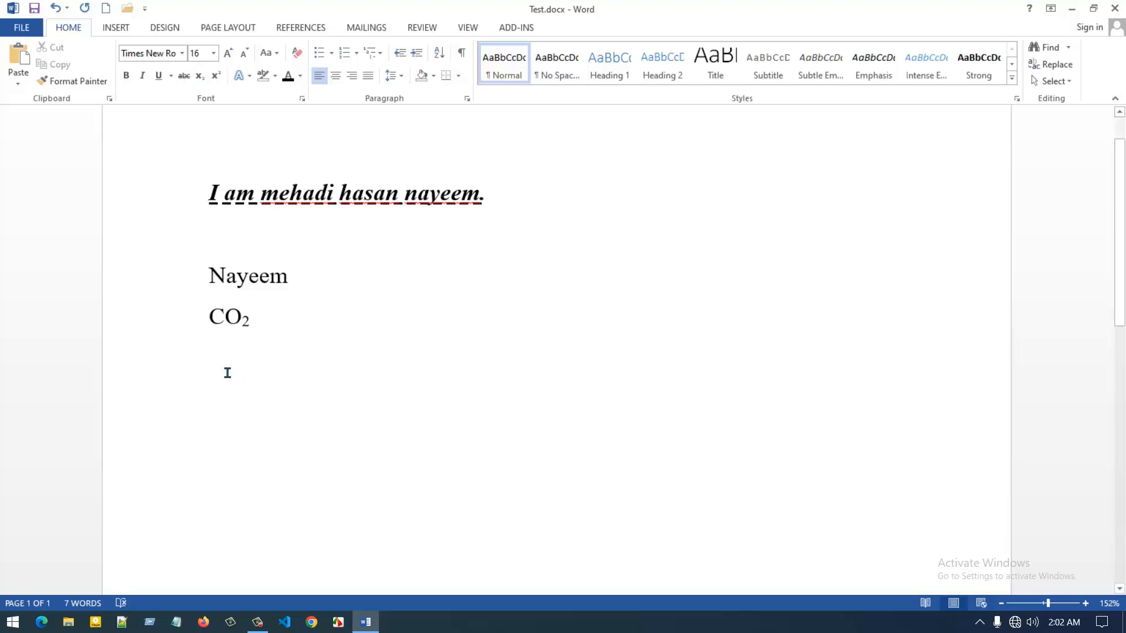
# - Enter H2SO4 on the line below CO2 and format its 2 and 4 as subscript
pyautogui.write('H2SO')
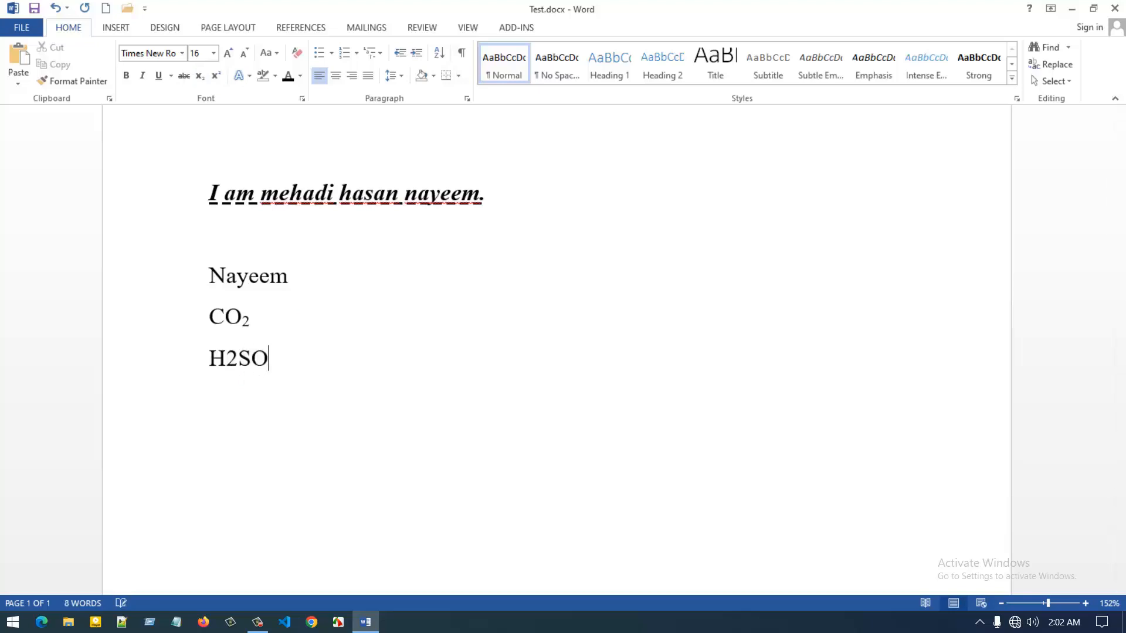
pyautogui.write('4')
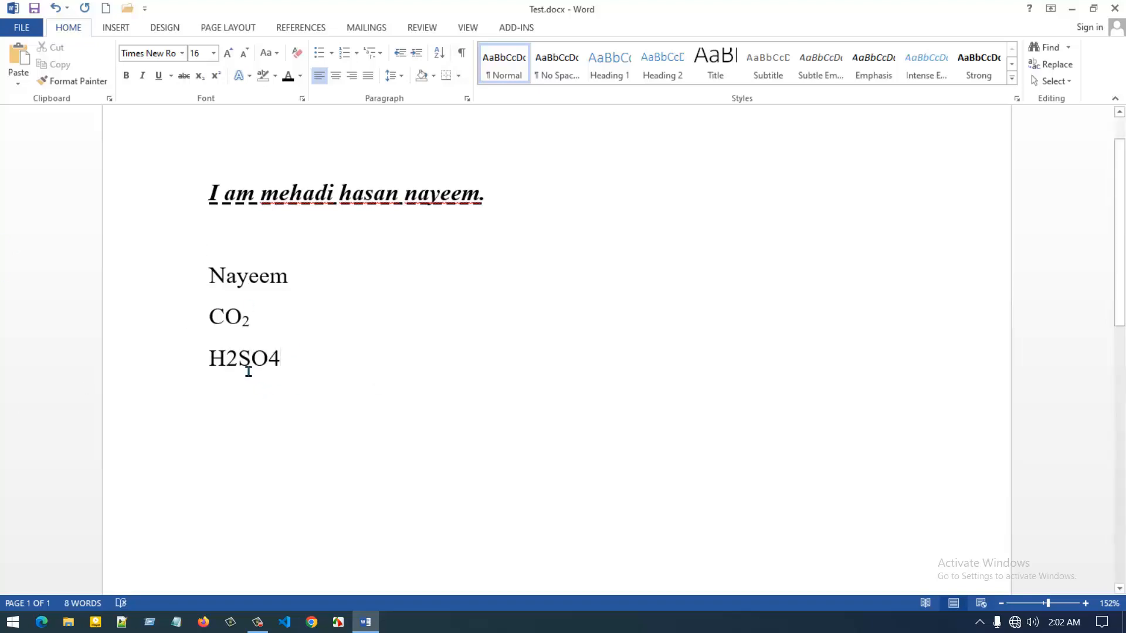
pyautogui.moveTo(239, 366); pyautogui.dragTo(226, 364)
pyautogui.click(200, 76)
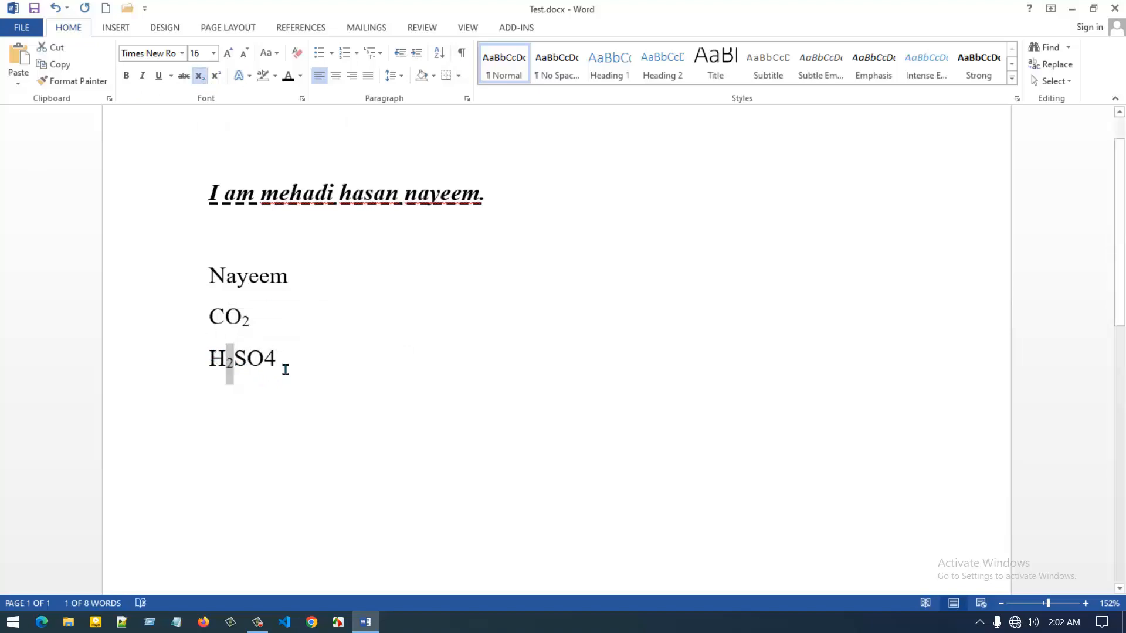
pyautogui.moveTo(286, 368); pyautogui.dragTo(265, 366)
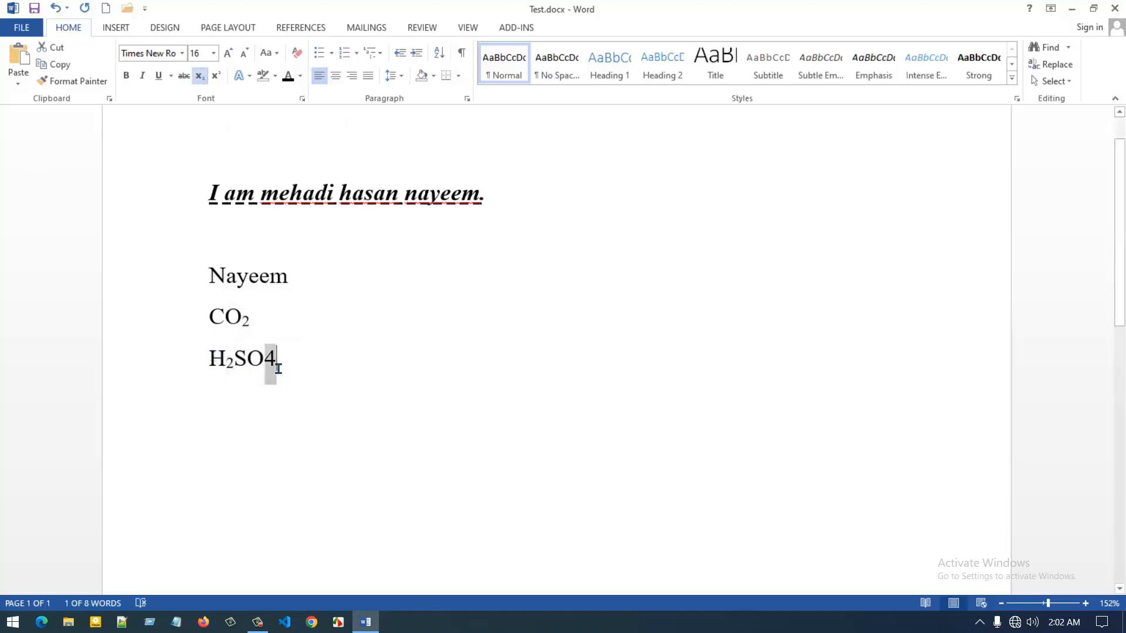
pyautogui.click(198, 80)
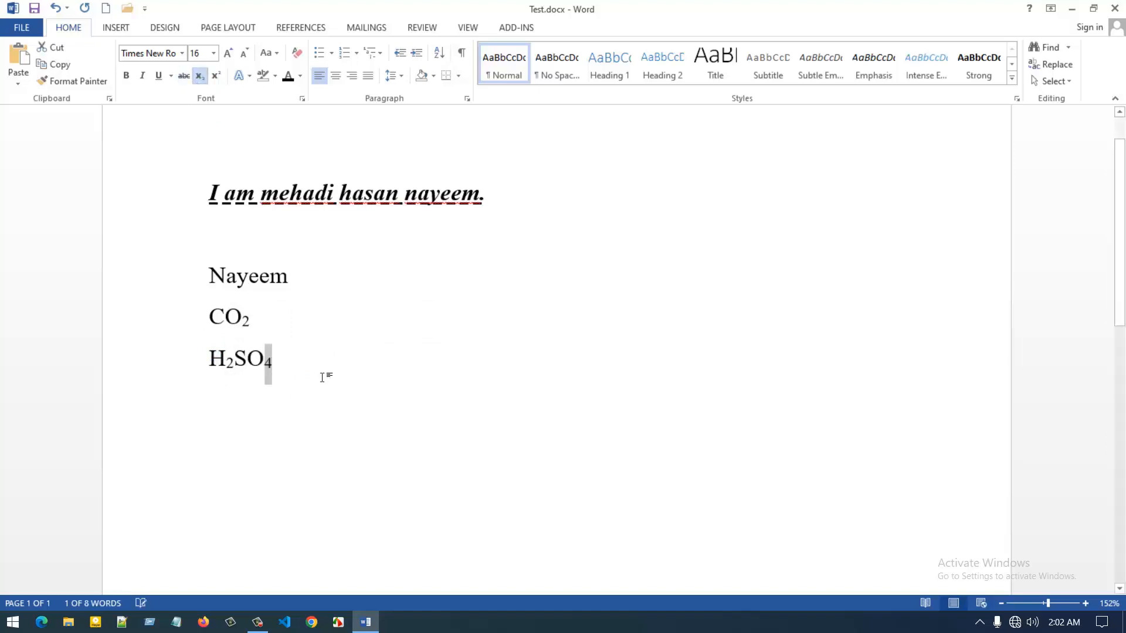
# - Start a new line below the H2SO4 formula with subscript off and enter the equation (a+b)2 = a2 + 2ab + b2
pyautogui.click(283, 369)
pyautogui.press('Return')
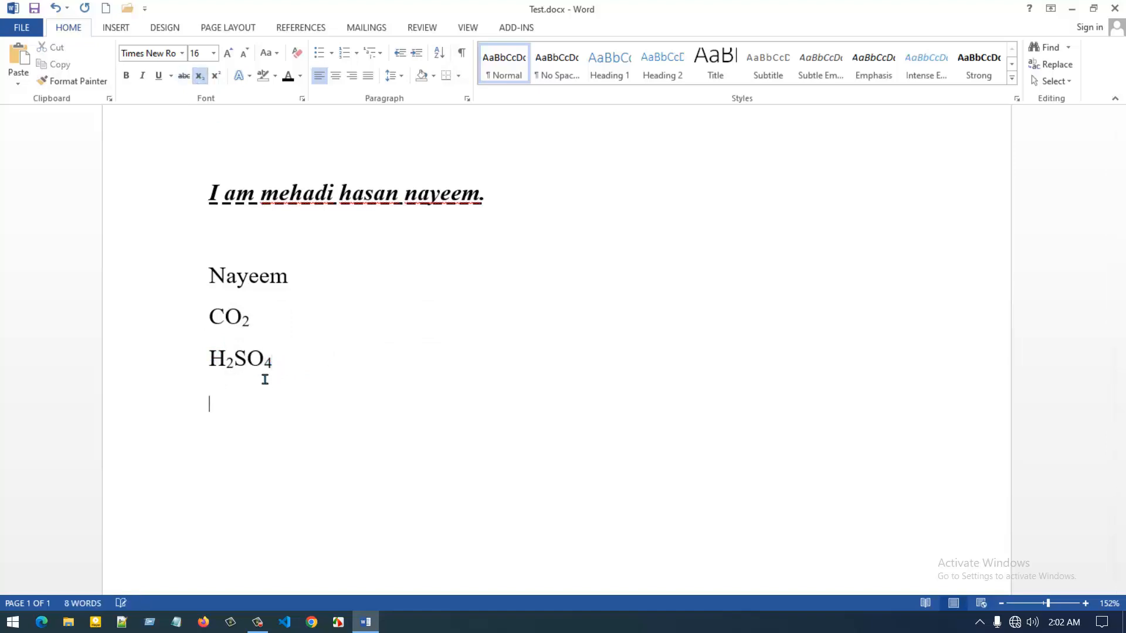
pyautogui.click(198, 81)
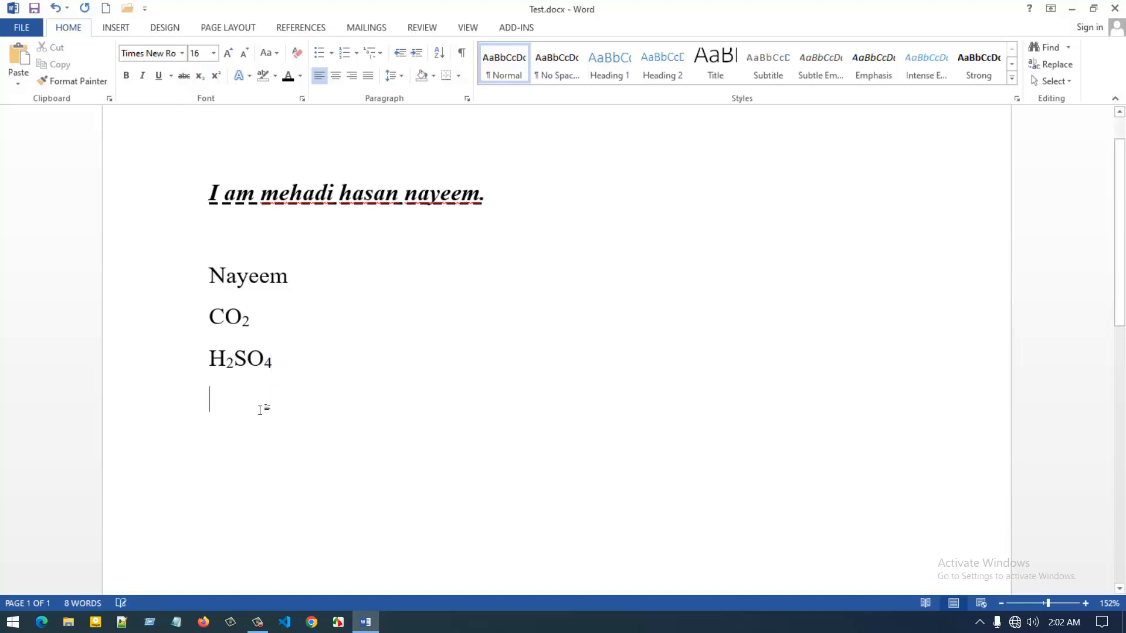
pyautogui.write('9')
pyautogui.press('BackSpace')
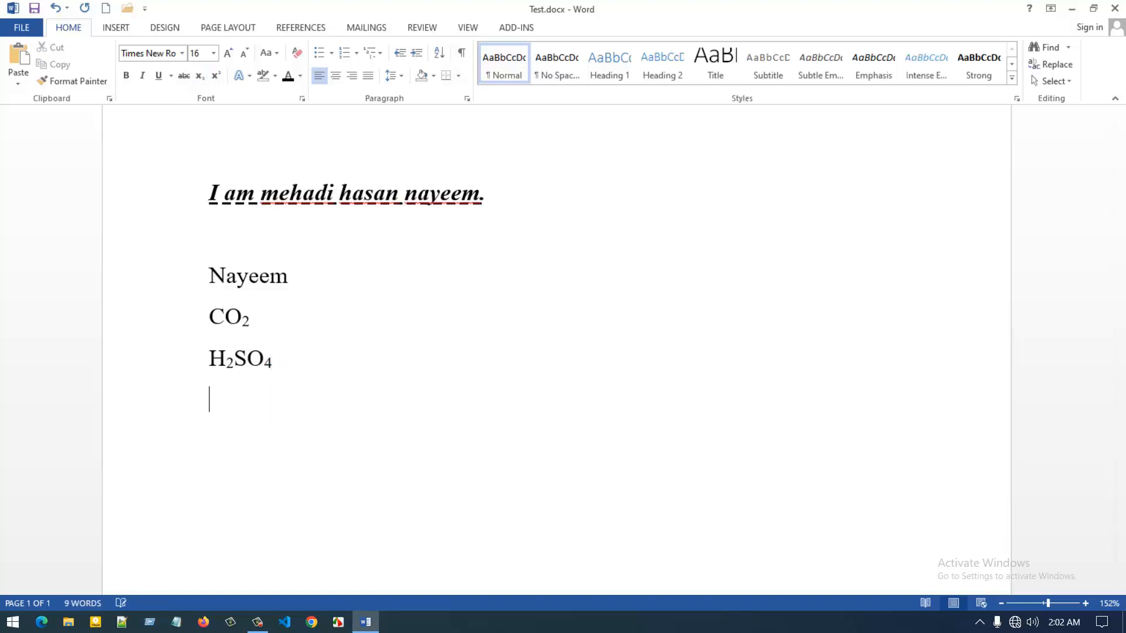
pyautogui.write('(a+b)2')
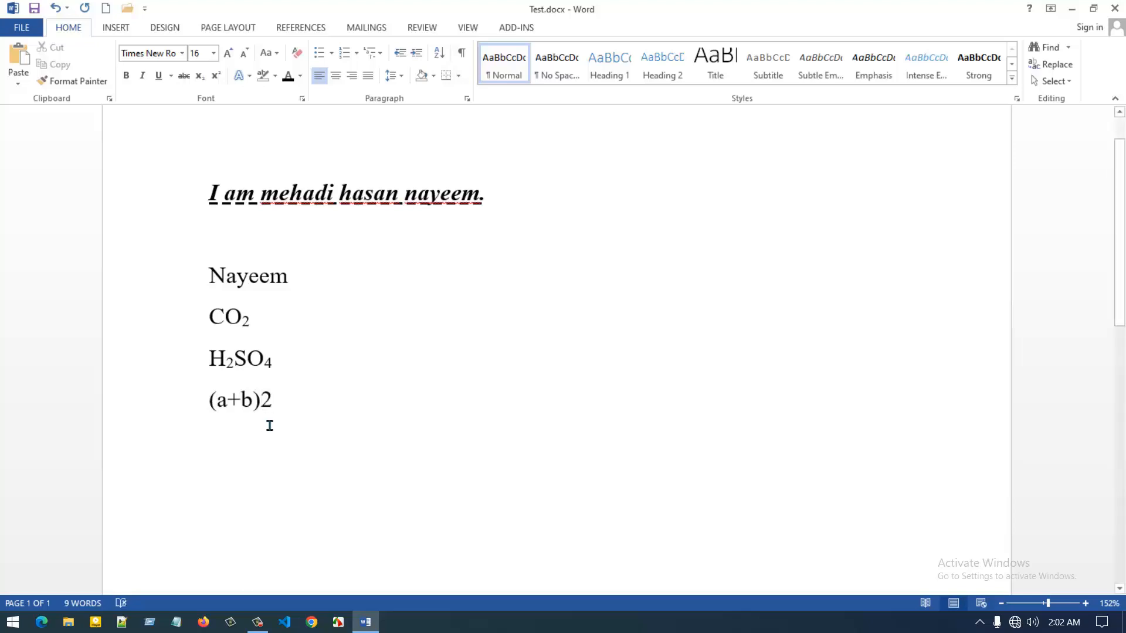
pyautogui.write('  =')
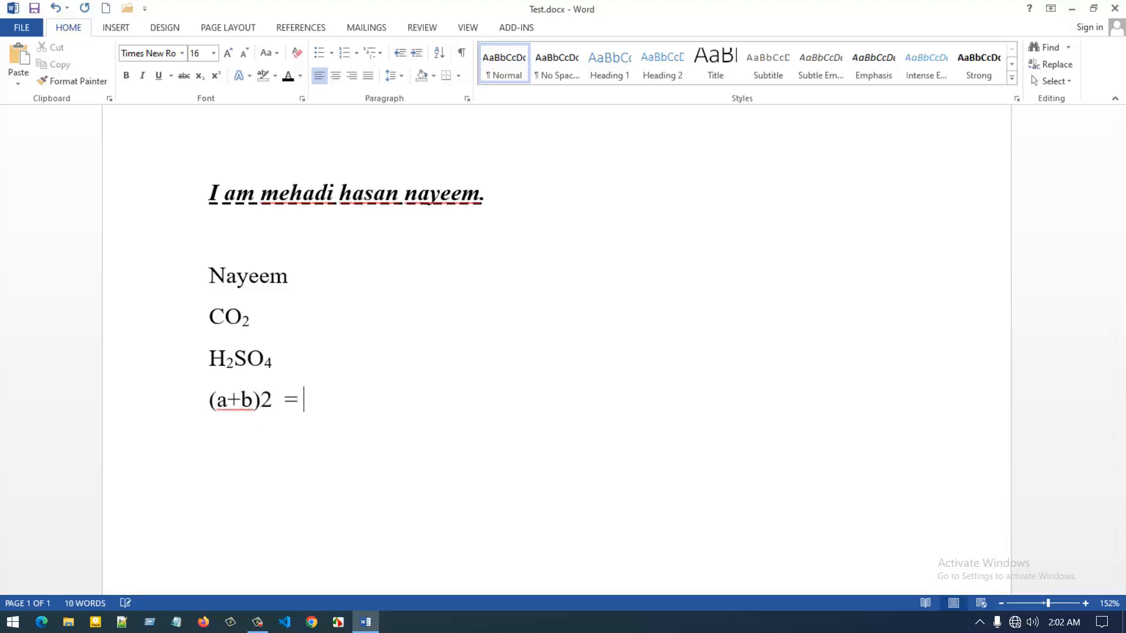
pyautogui.write(' a2 + 2ab + ')
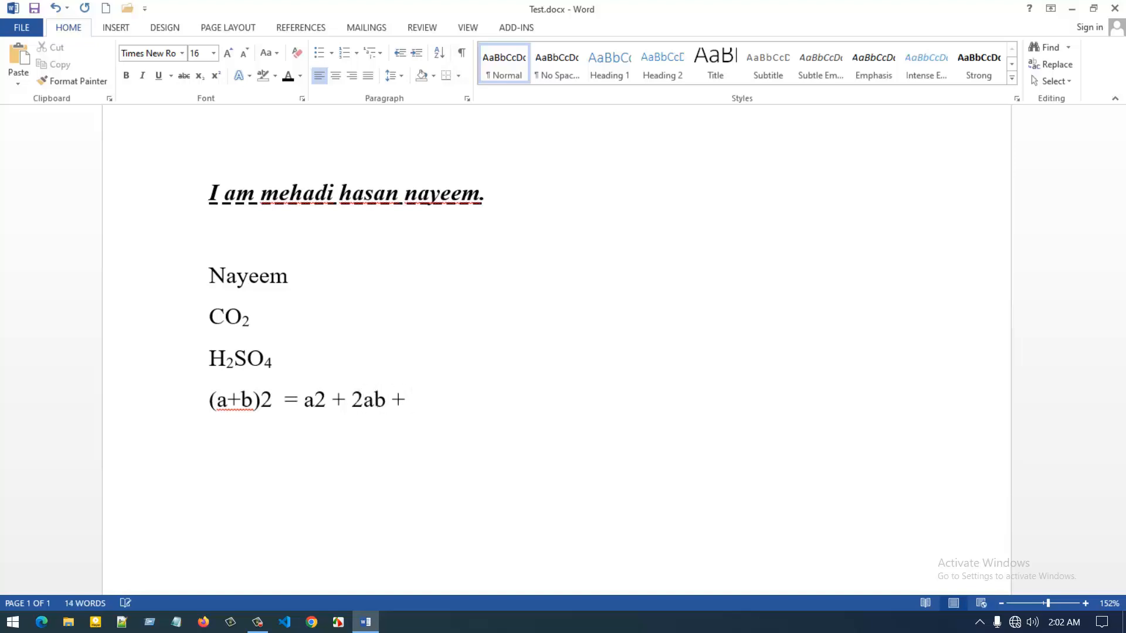
pyautogui.write('b2')
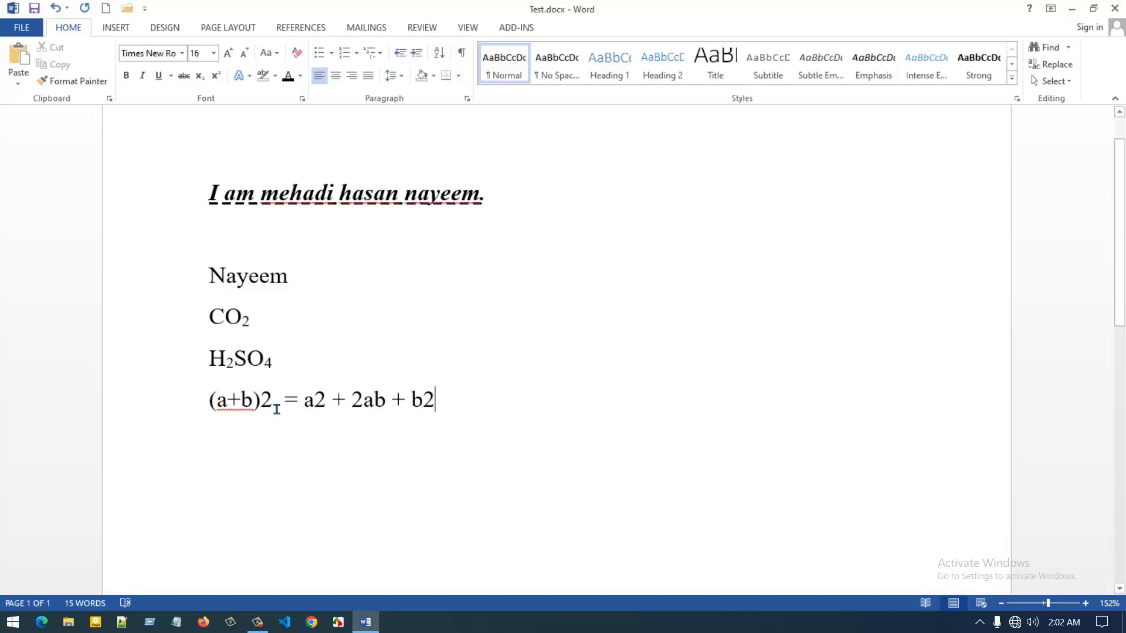
# - Format the exponent 2 after (a+b), a and b in the equation as superscript
pyautogui.moveTo(447, 403); pyautogui.dragTo(428, 402)
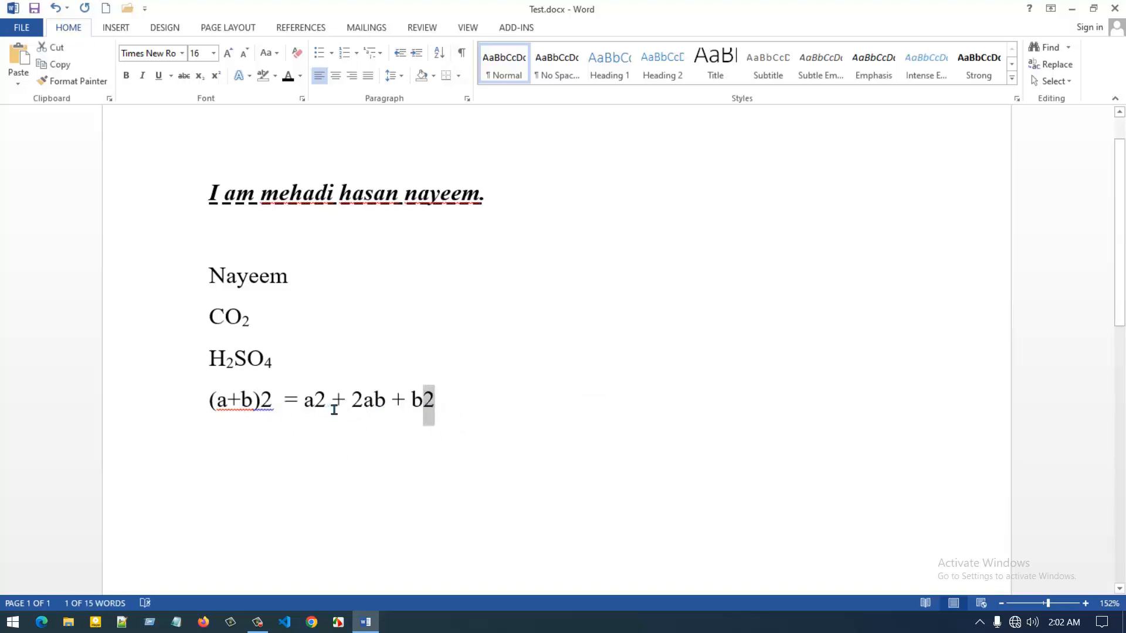
pyautogui.moveTo(327, 408); pyautogui.dragTo(264, 407)
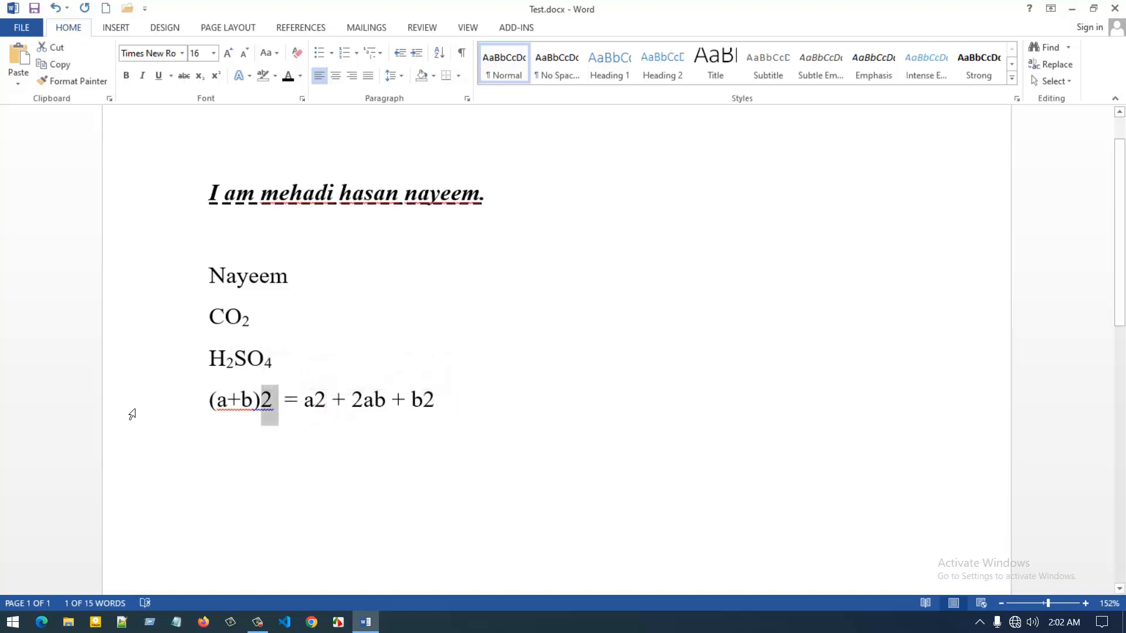
pyautogui.click(328, 410)
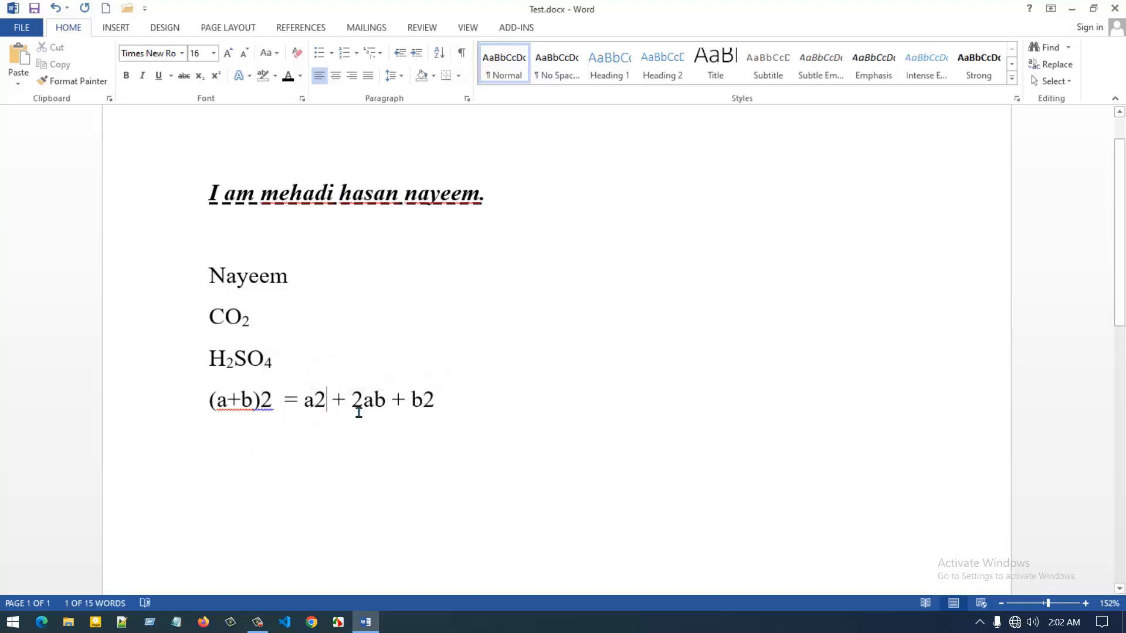
pyautogui.moveTo(274, 407); pyautogui.dragTo(262, 407)
pyautogui.click(215, 77)
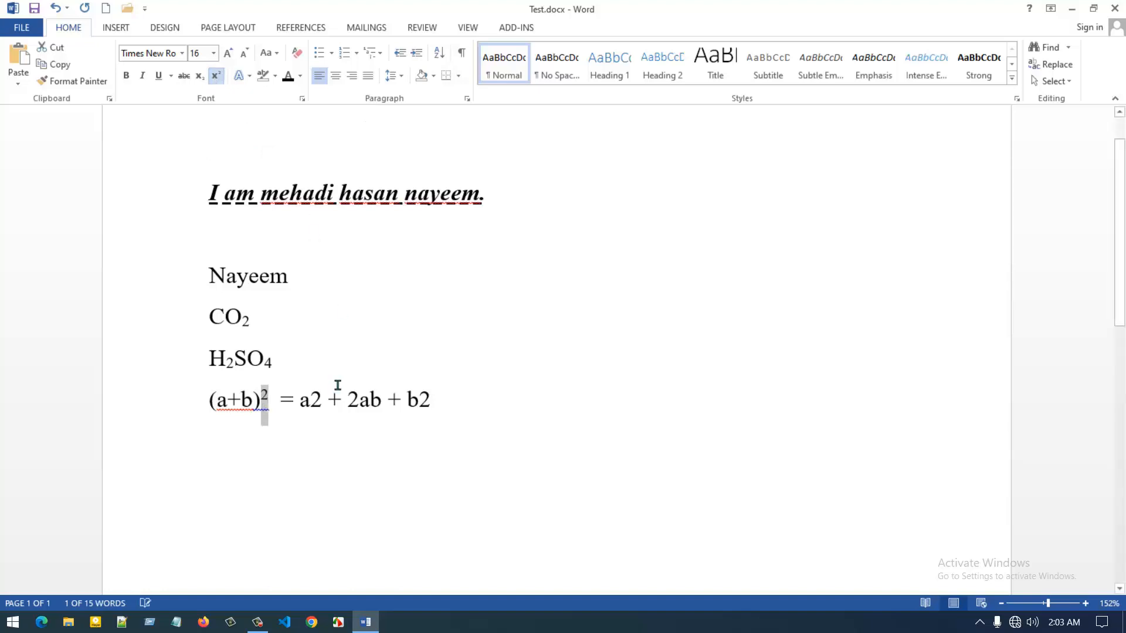
pyautogui.click(323, 405)
pyautogui.moveTo(322, 406); pyautogui.dragTo(310, 411)
pyautogui.click(216, 77)
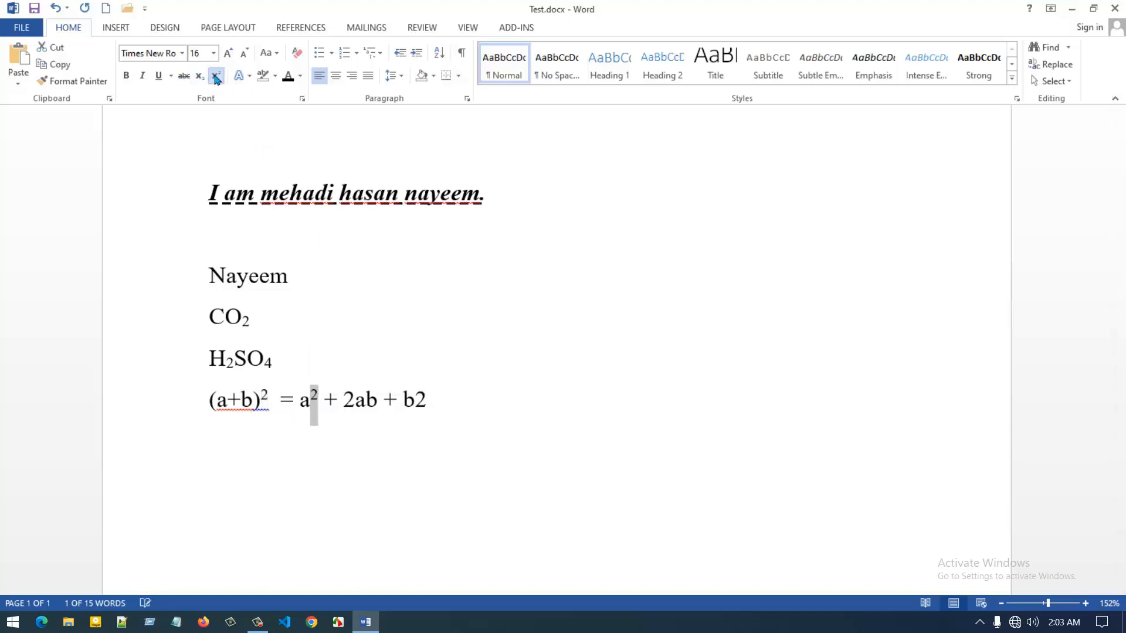
pyautogui.click(431, 409)
pyautogui.moveTo(431, 409); pyautogui.dragTo(414, 409)
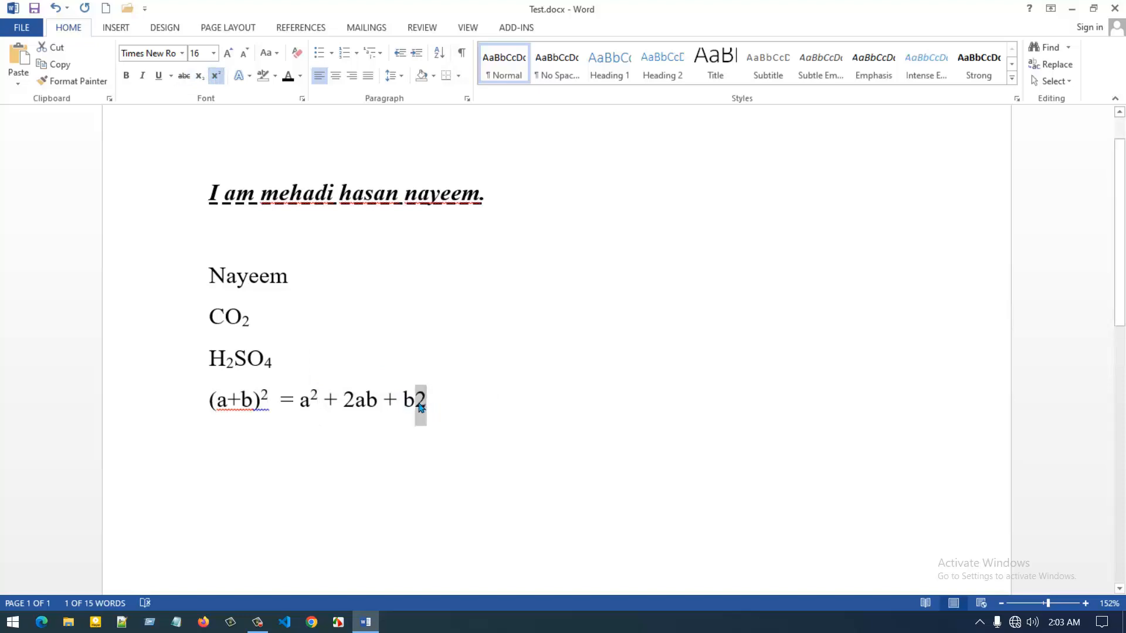
pyautogui.click(216, 77)
pyautogui.click(440, 409)
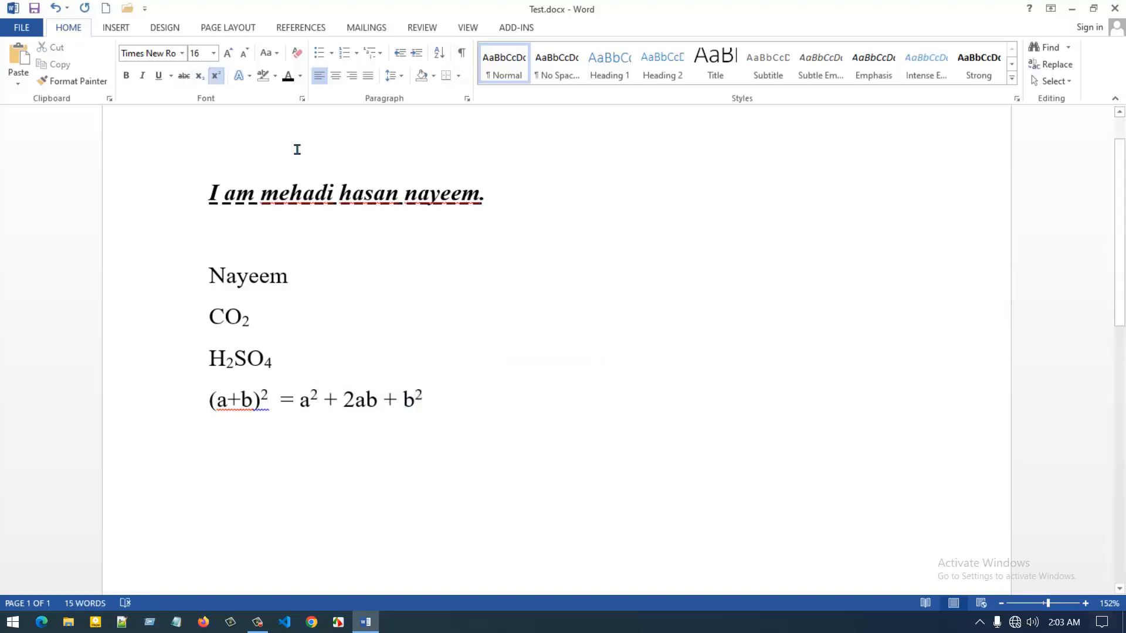
pyautogui.click(182, 53)
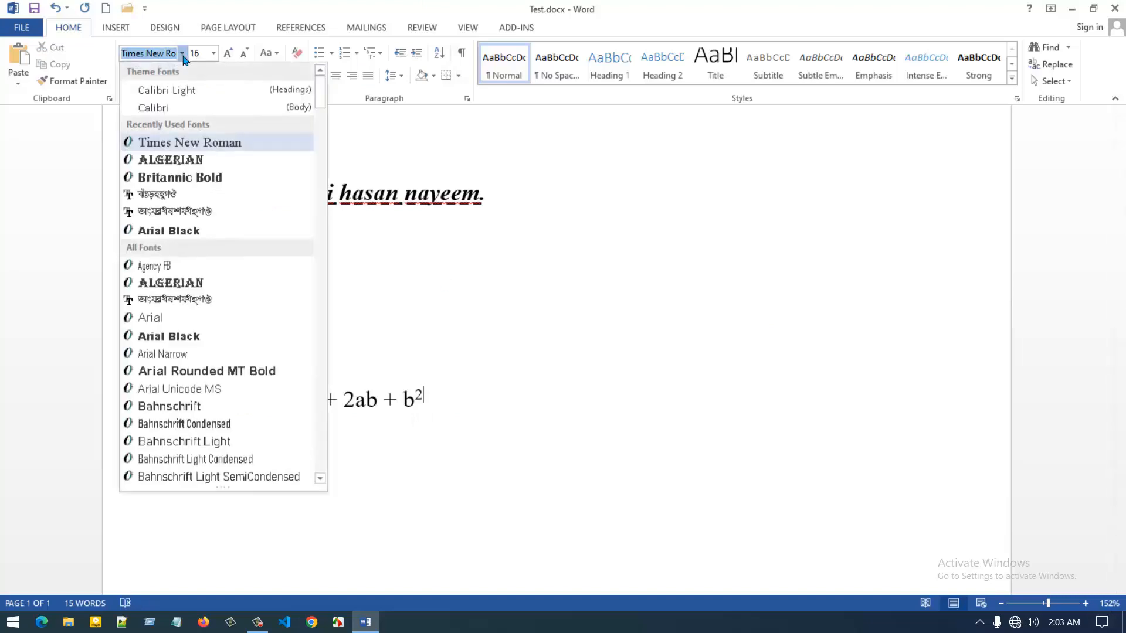
pyautogui.click(180, 54)
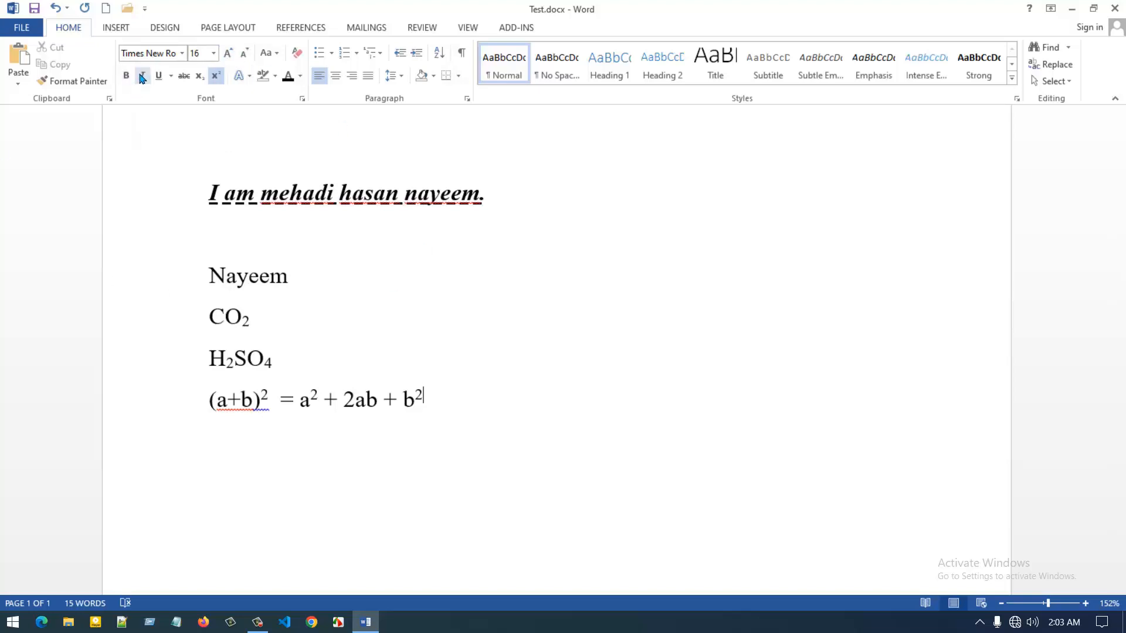
pyautogui.click(171, 76)
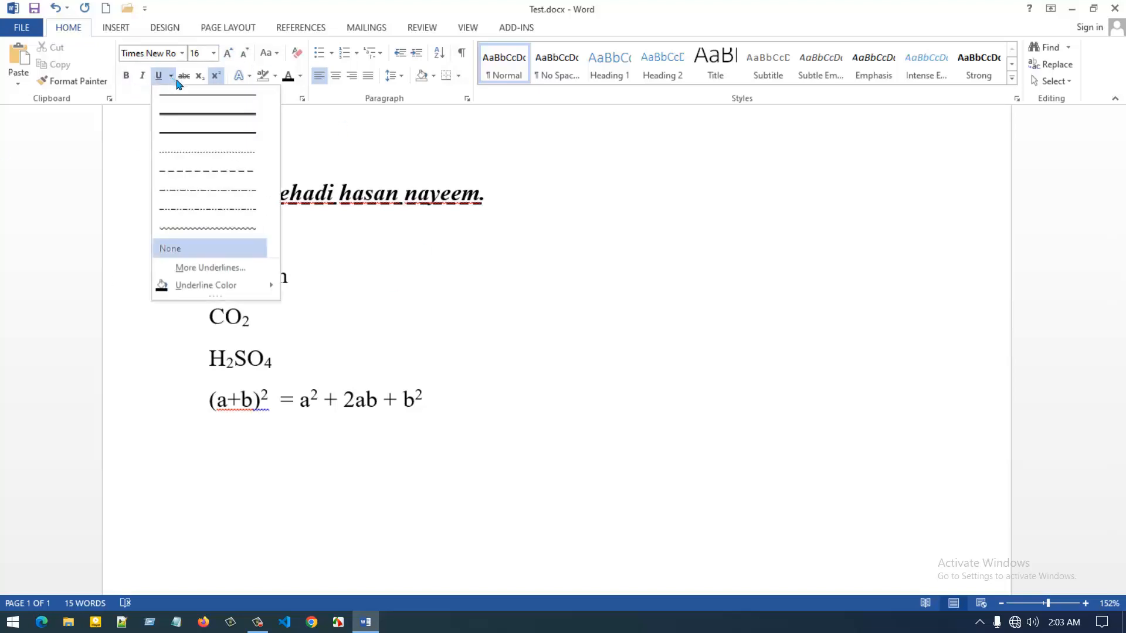
pyautogui.click(207, 196)
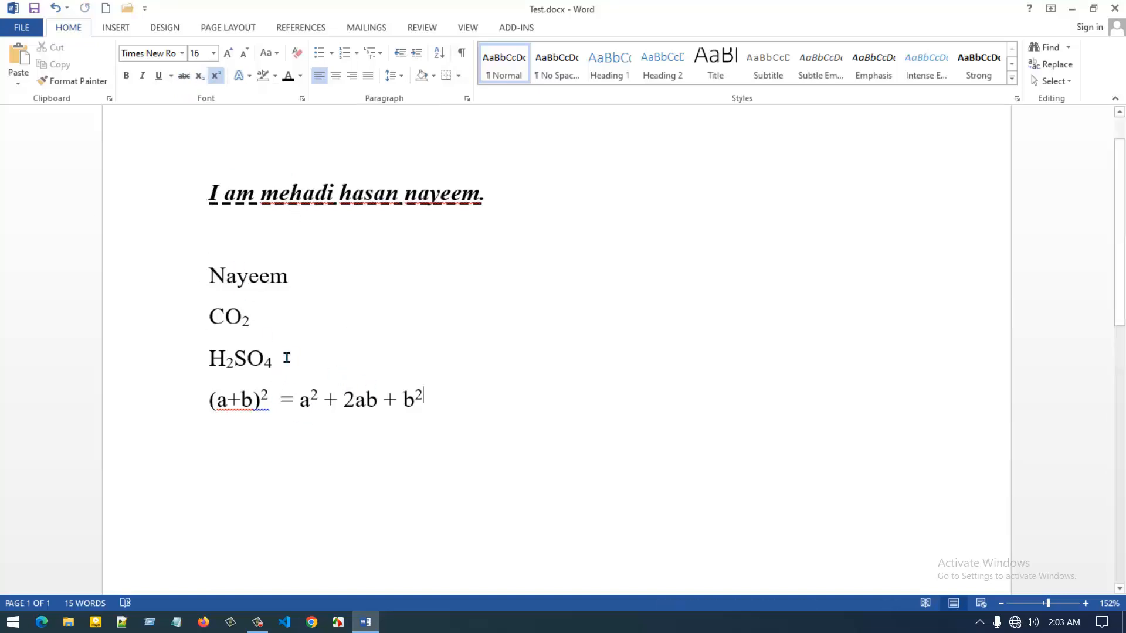
pyautogui.doubleClick(253, 370)
pyautogui.click(237, 369)
pyautogui.moveTo(277, 403); pyautogui.dragTo(262, 403)
pyautogui.click(264, 316)
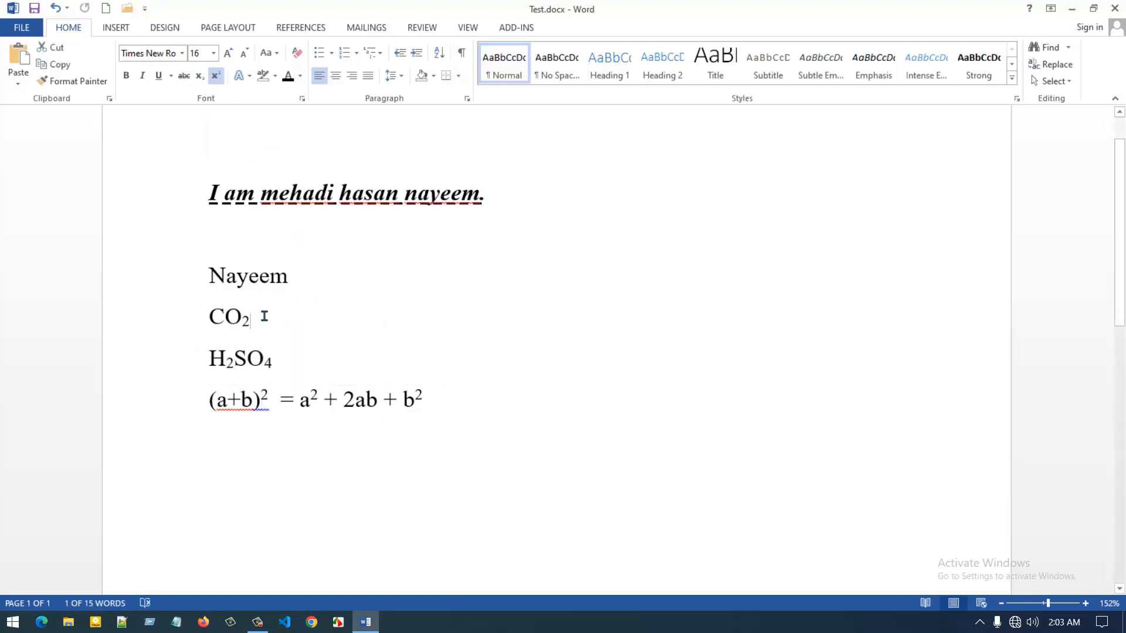
# - Add a new line below the equation and enter Computer Science and Engineering in superscript
pyautogui.scroll(-1, 457, 340)
pyautogui.click(461, 358)
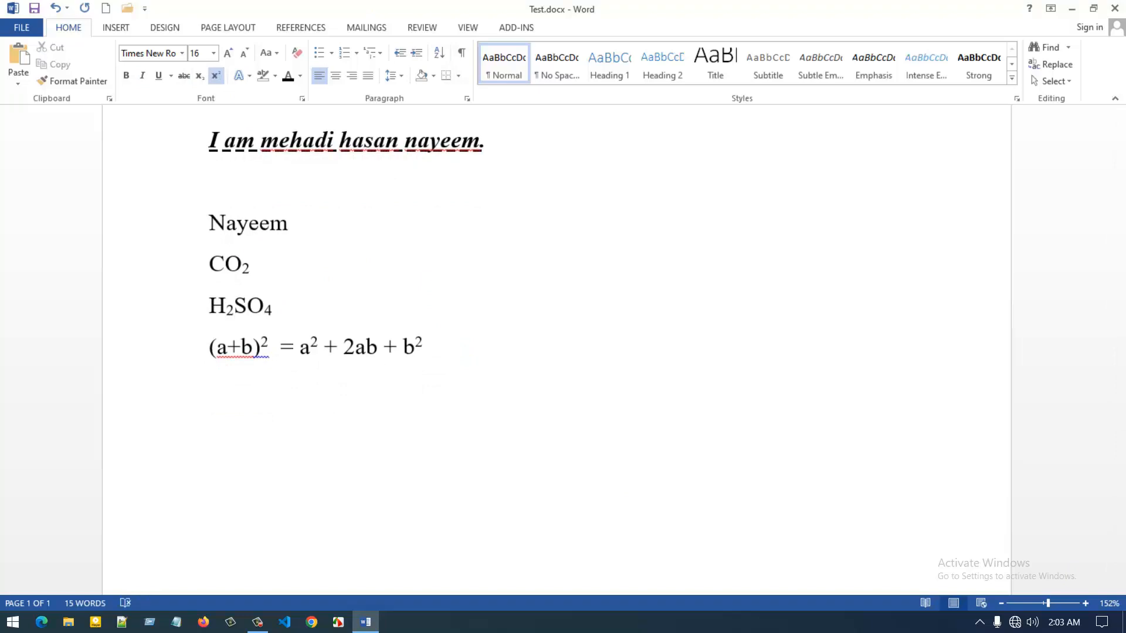
pyautogui.write('Computer Scienc')
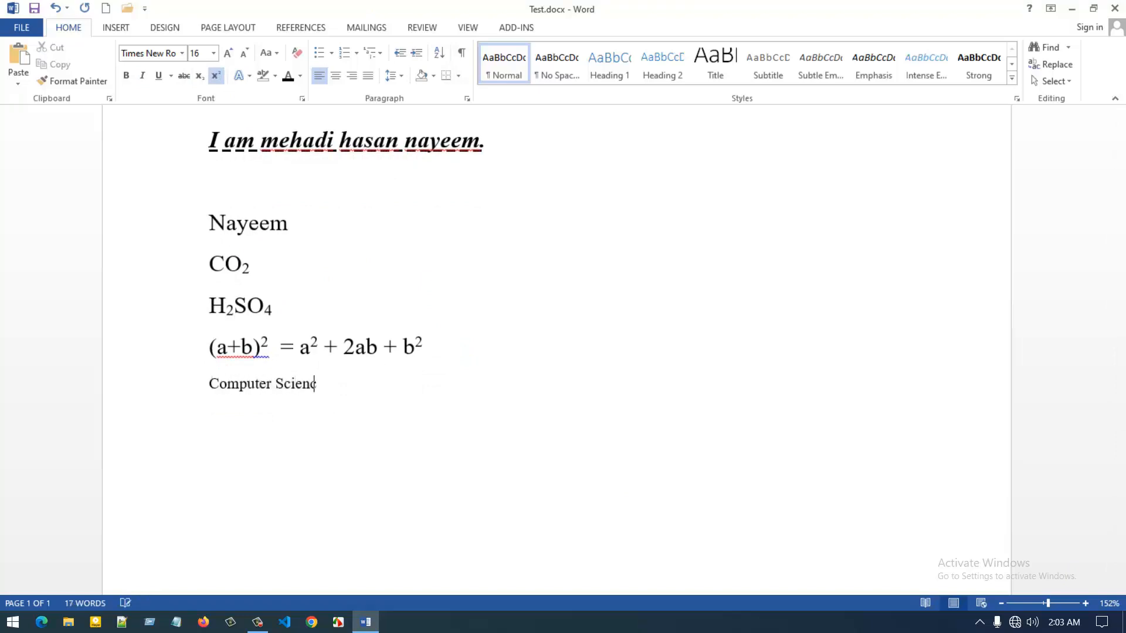
pyautogui.write('e and Engineerinh')
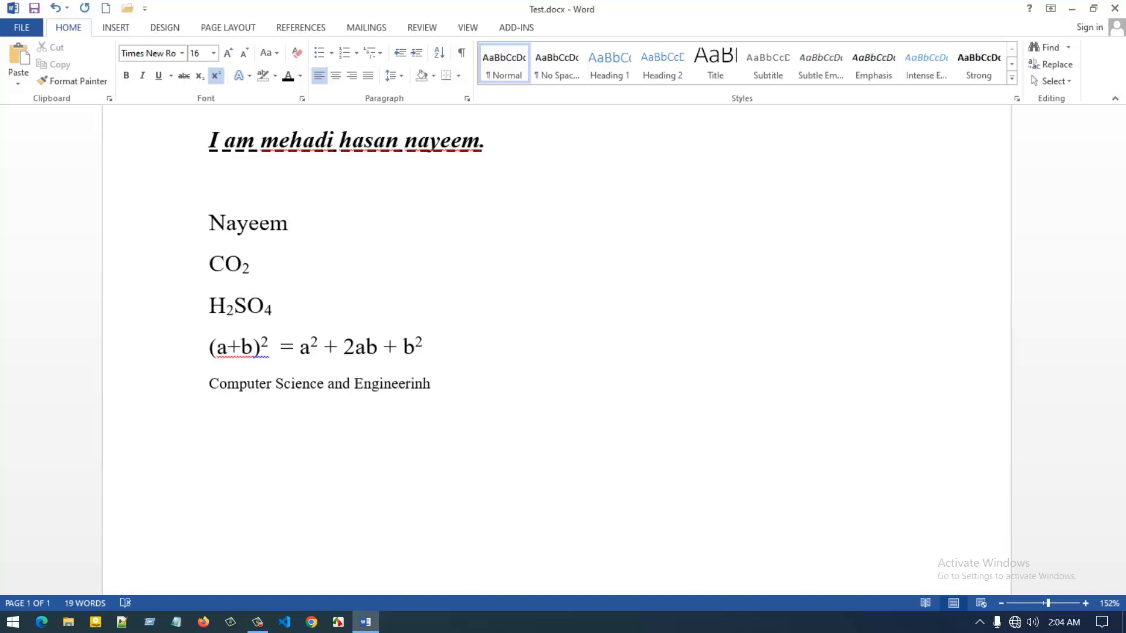
pyautogui.write('g')
pyautogui.press('BackSpace')
pyautogui.press('BackSpace')
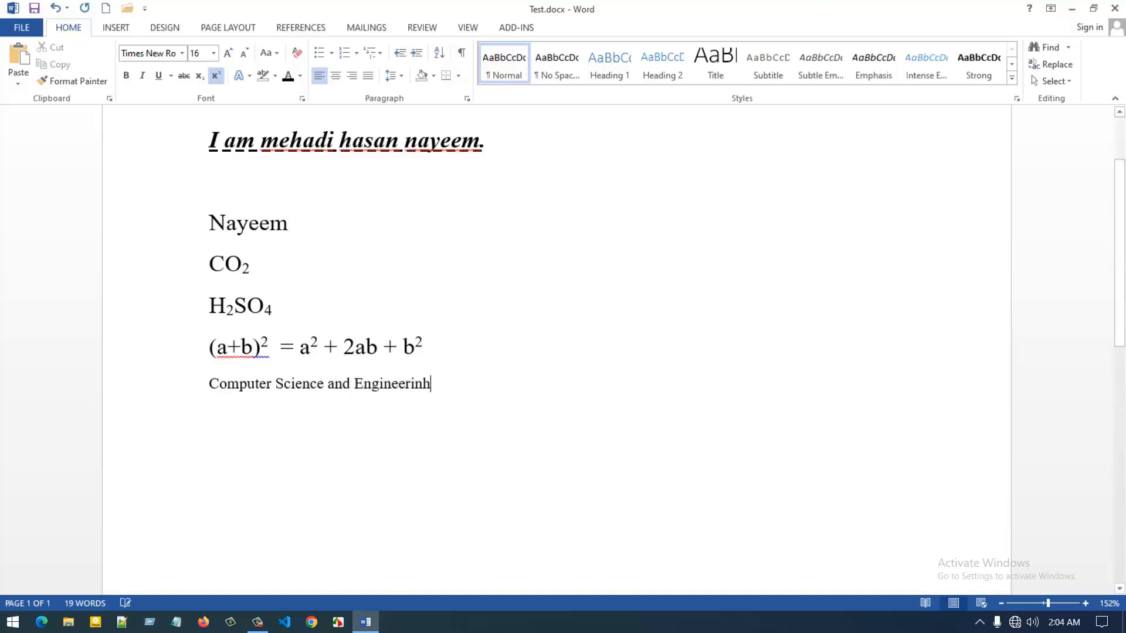
pyautogui.write('g')
# - Enlarge the Computer Science and Engineering line to font size 36 and reduce it to 28
pyautogui.moveTo(431, 384); pyautogui.dragTo(207, 388)
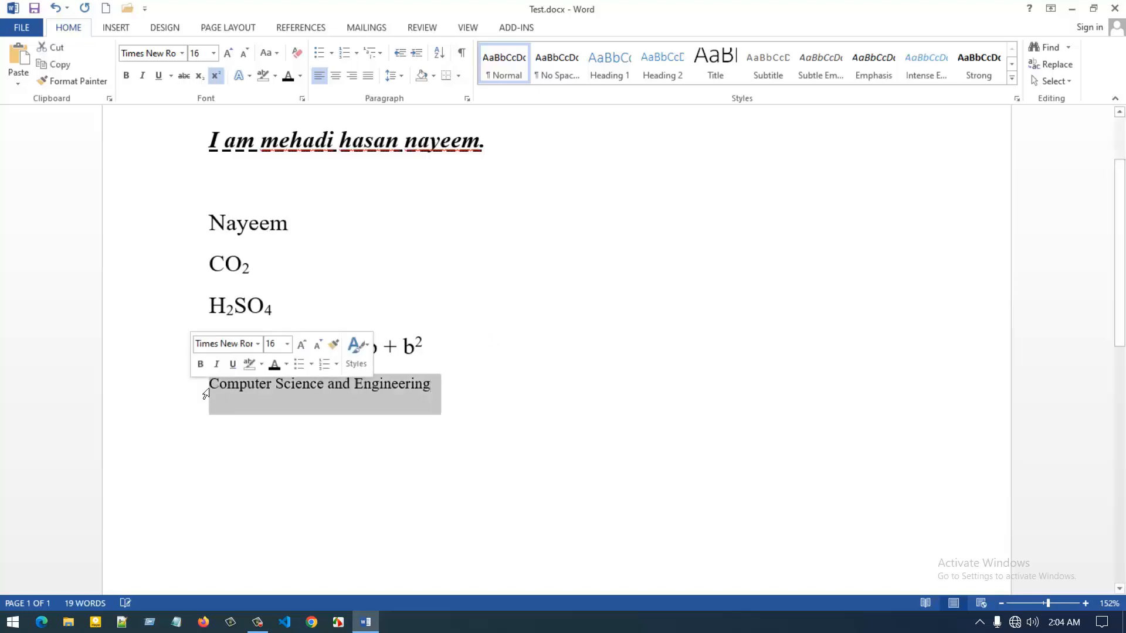
pyautogui.click(231, 59)
pyautogui.click(231, 58)
pyautogui.click(231, 59)
pyautogui.click(231, 59)
pyautogui.click(231, 58)
pyautogui.click(231, 59)
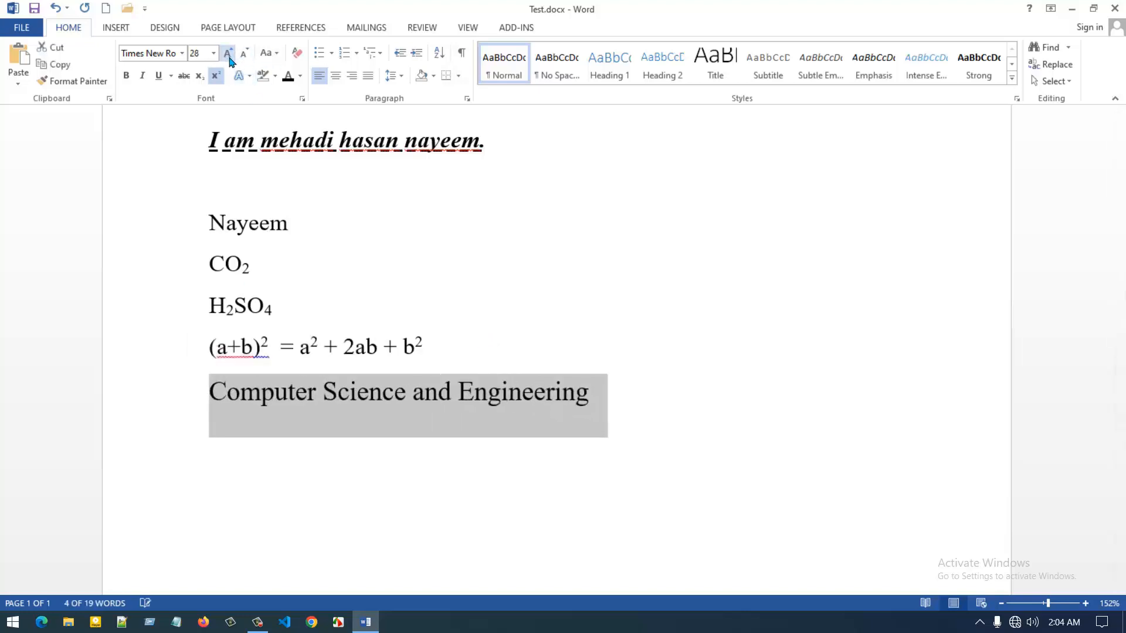
pyautogui.click(231, 59)
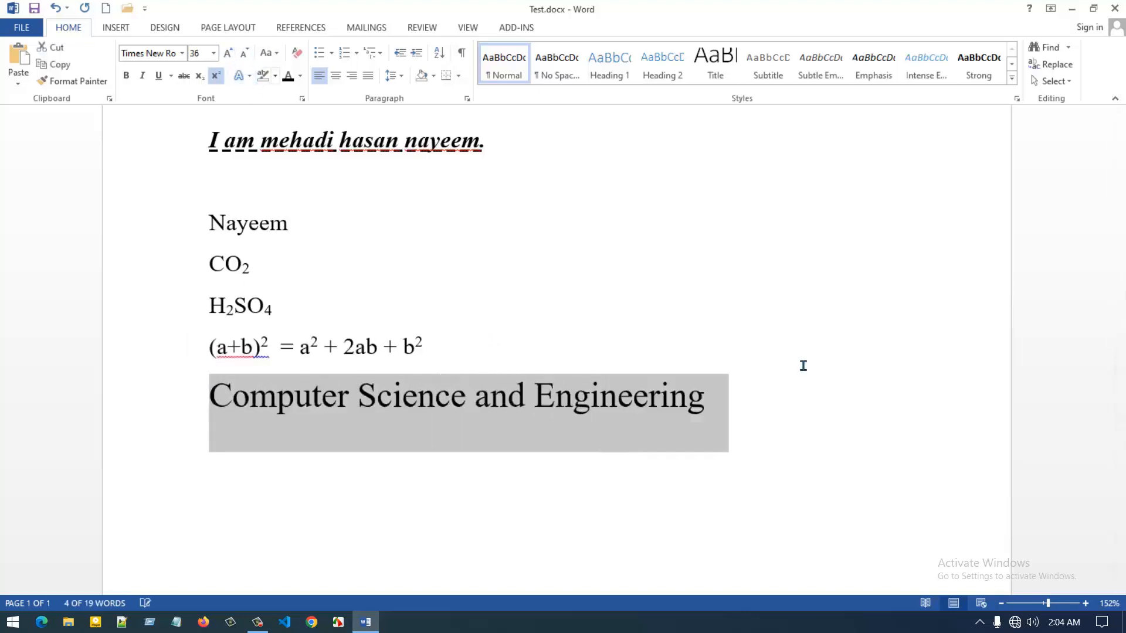
pyautogui.click(244, 54)
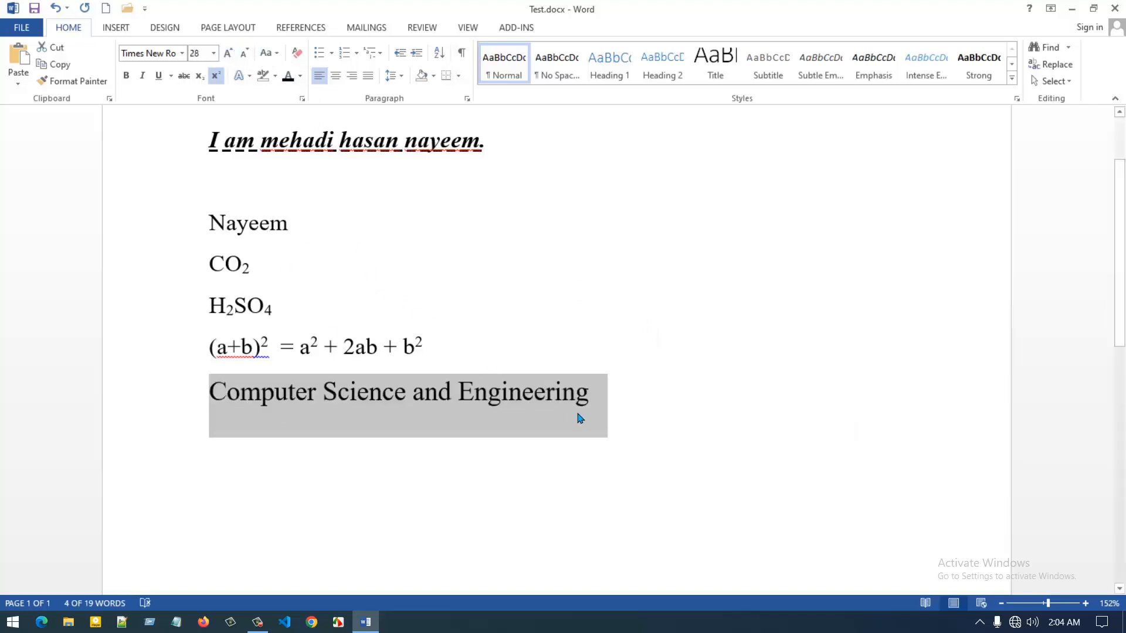
# - Apply the orange outlined text effect to the Computer Science and Engineering line
pyautogui.click(249, 77)
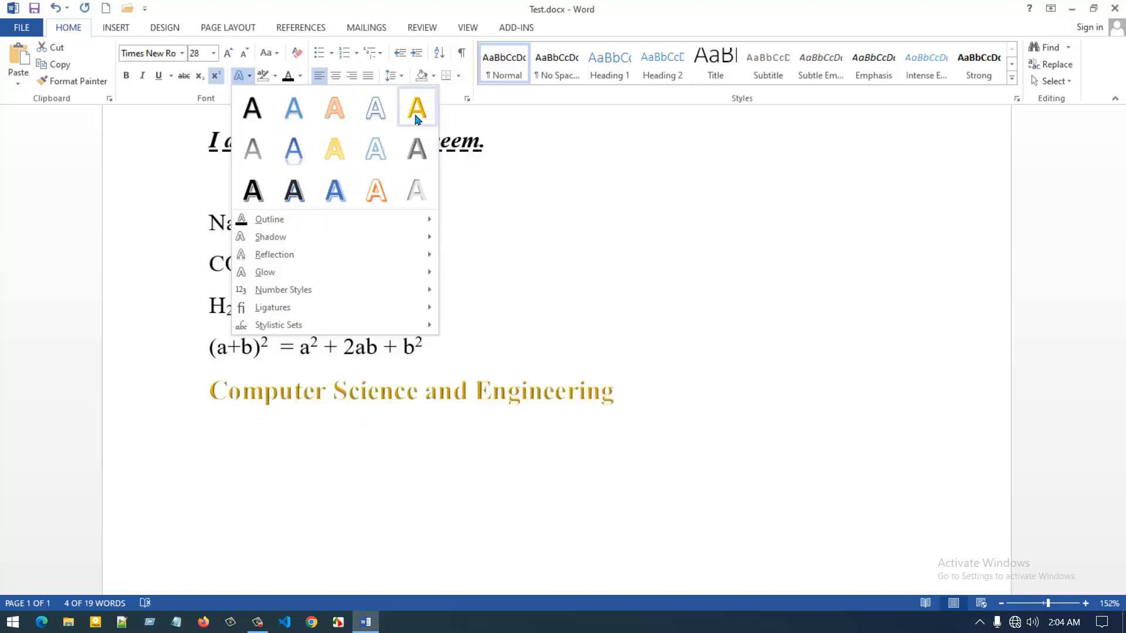
pyautogui.click(334, 109)
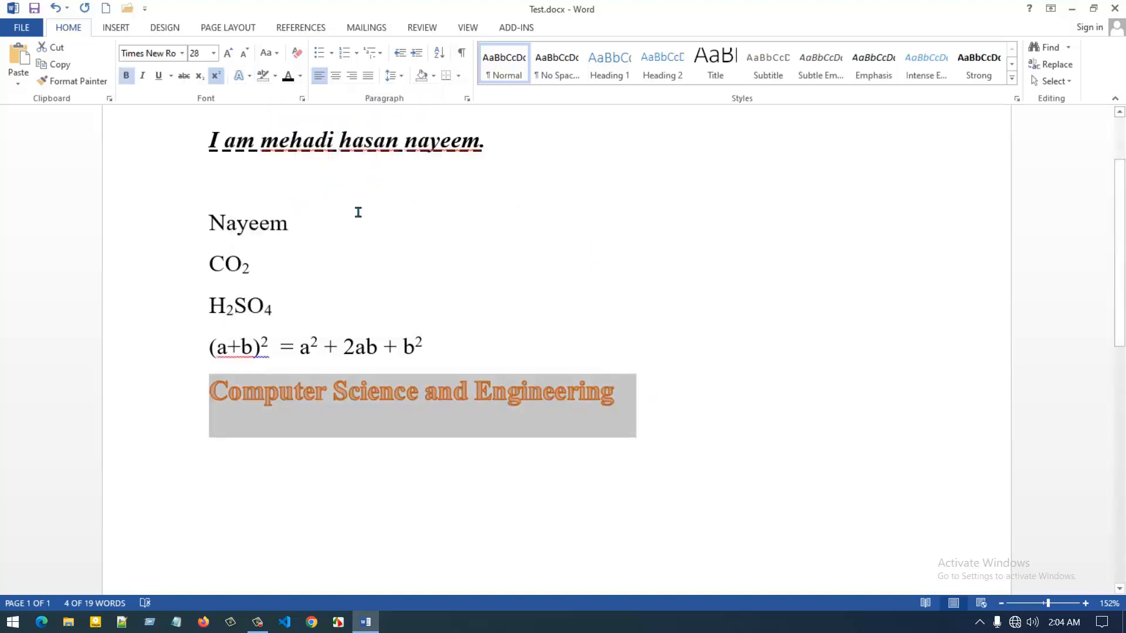
pyautogui.click(644, 412)
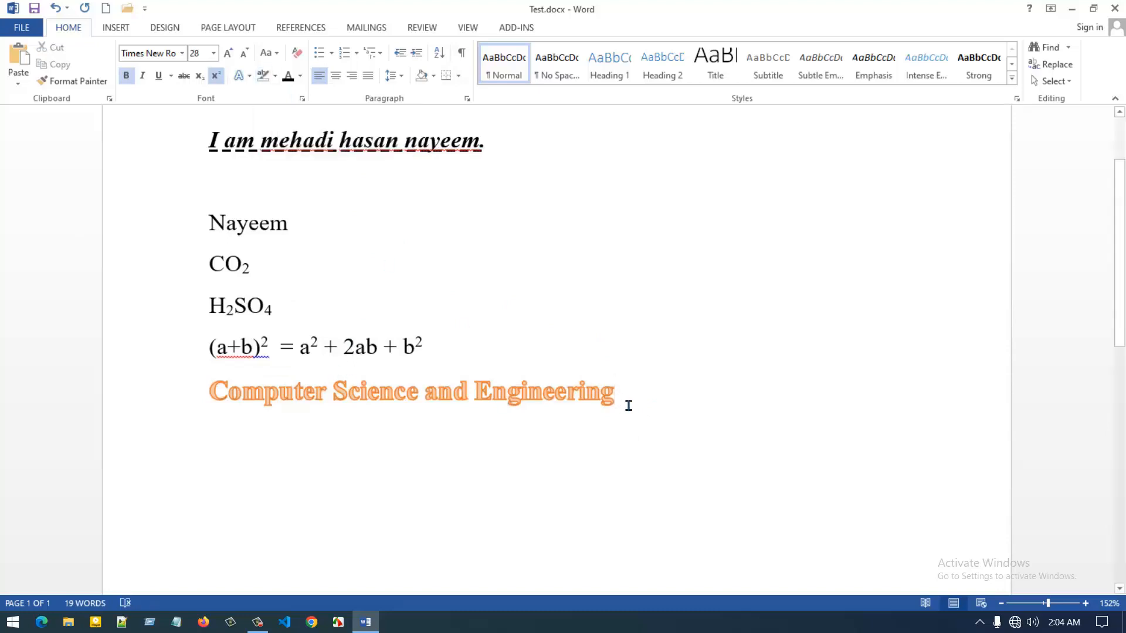
# - Apply the black shadowed text effect to the Computer Science and Engineering line
pyautogui.moveTo(629, 406); pyautogui.dragTo(223, 404)
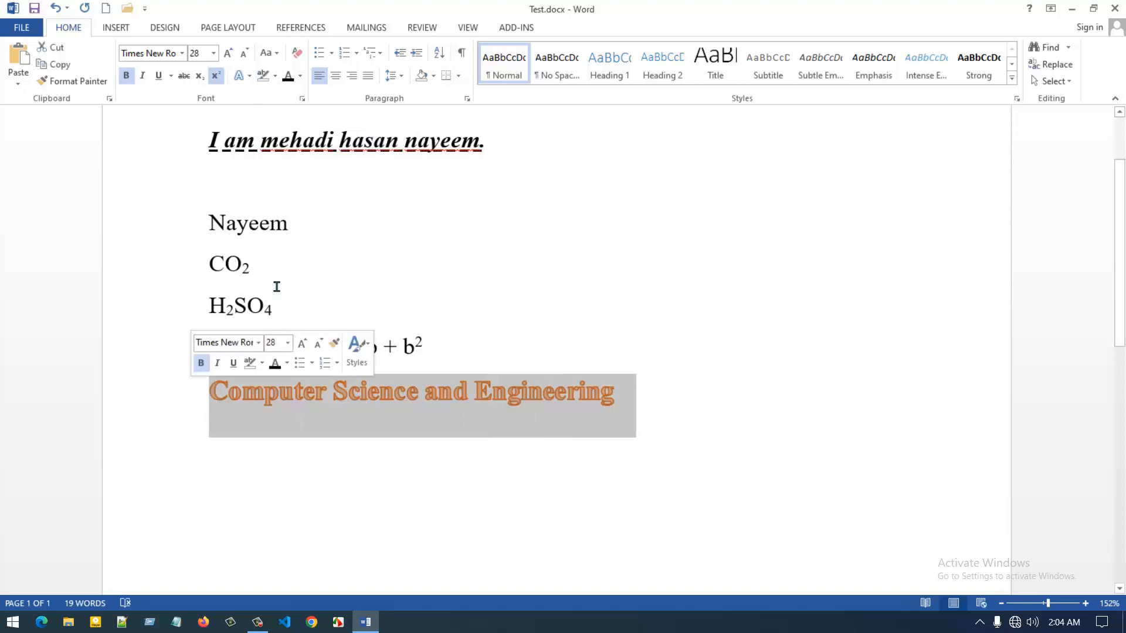
pyautogui.click(251, 77)
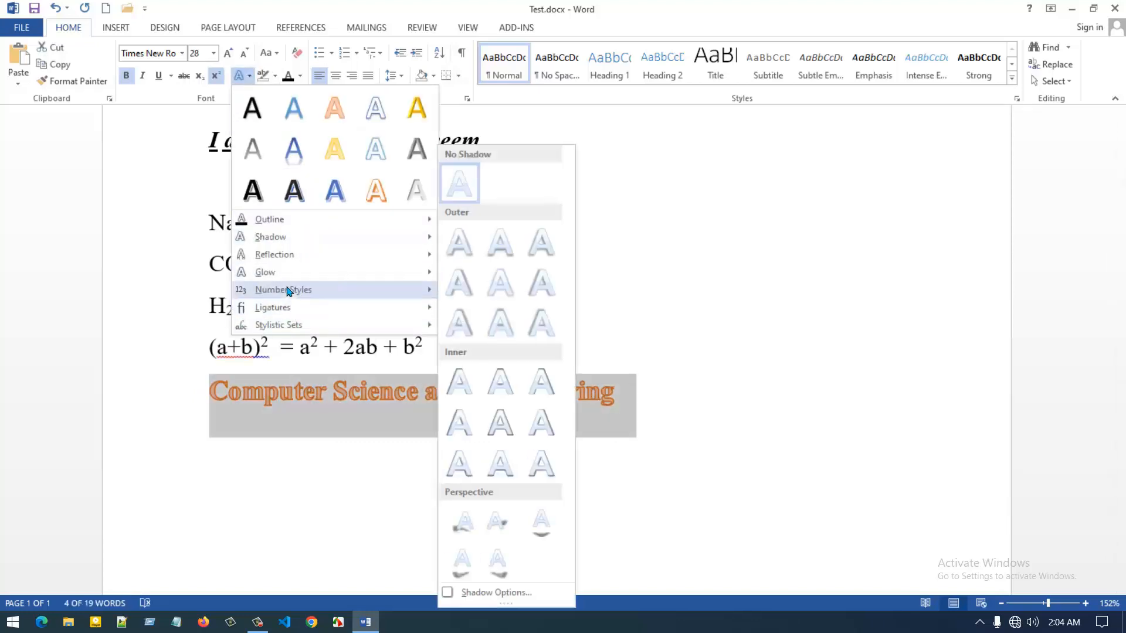
pyautogui.click(252, 108)
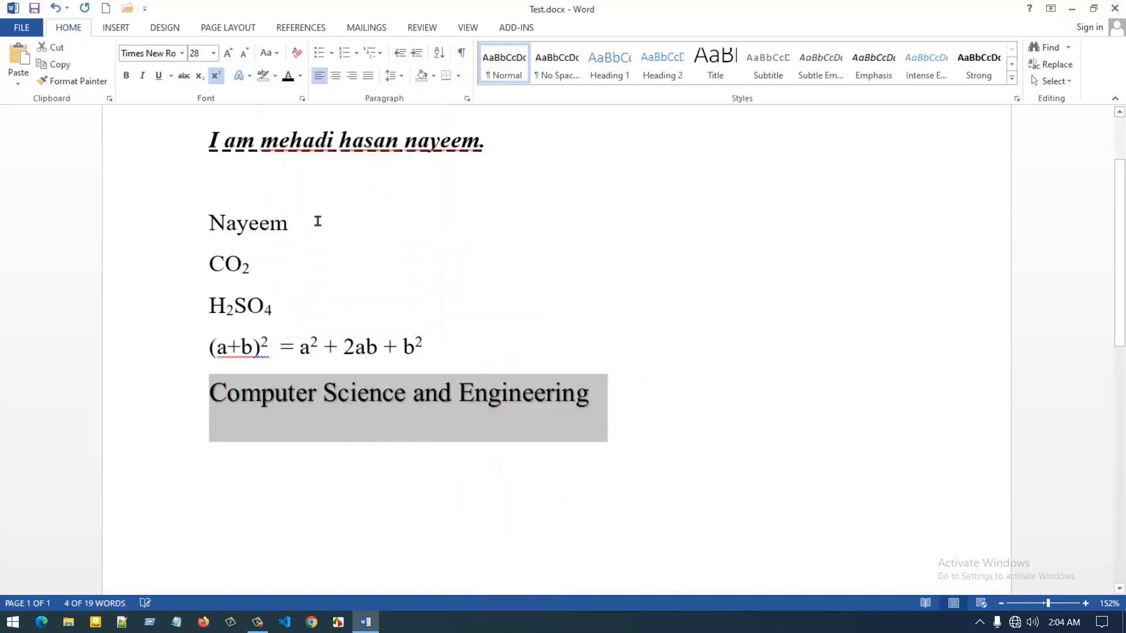
pyautogui.click(599, 408)
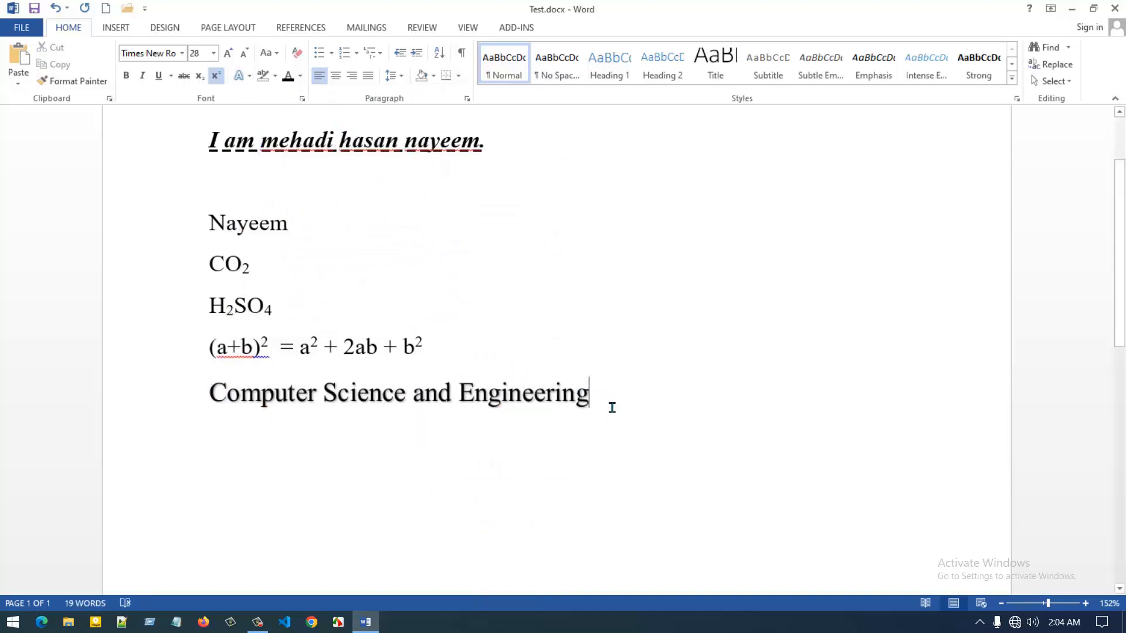
# - View the text highlight colours available for the Computer Science and Engineering line
pyautogui.moveTo(601, 407); pyautogui.dragTo(210, 406)
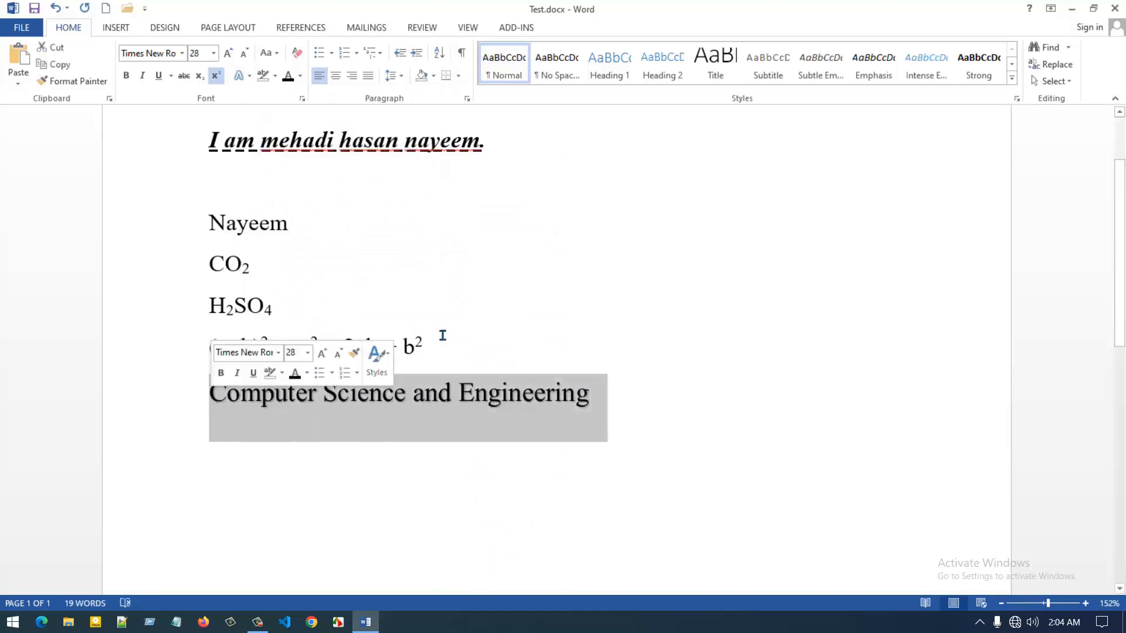
pyautogui.click(277, 76)
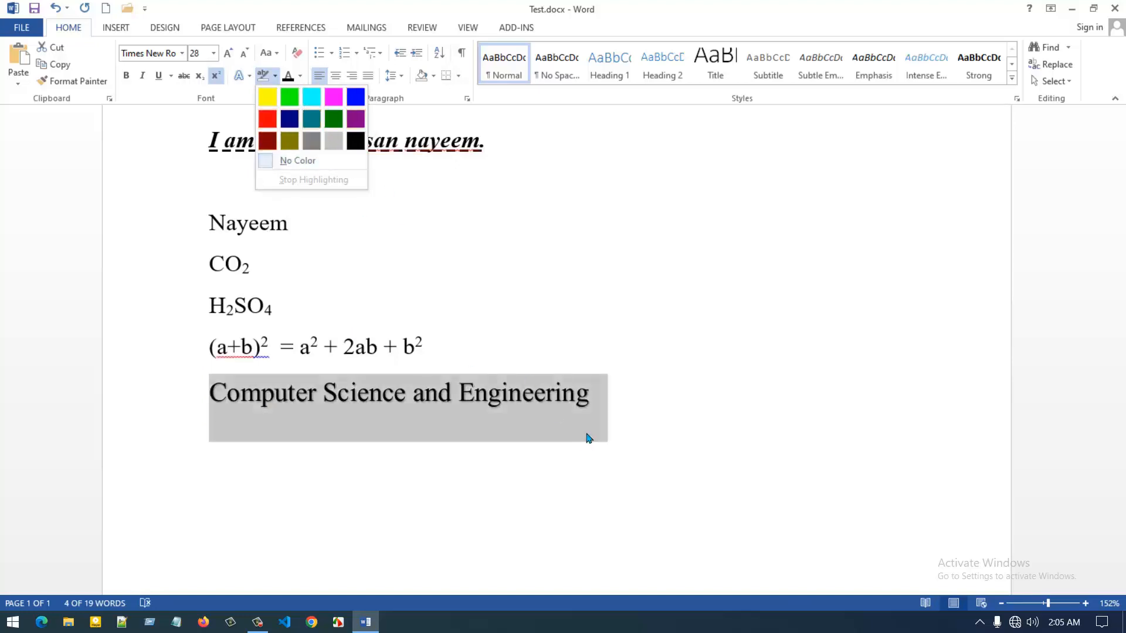
pyautogui.click(594, 399)
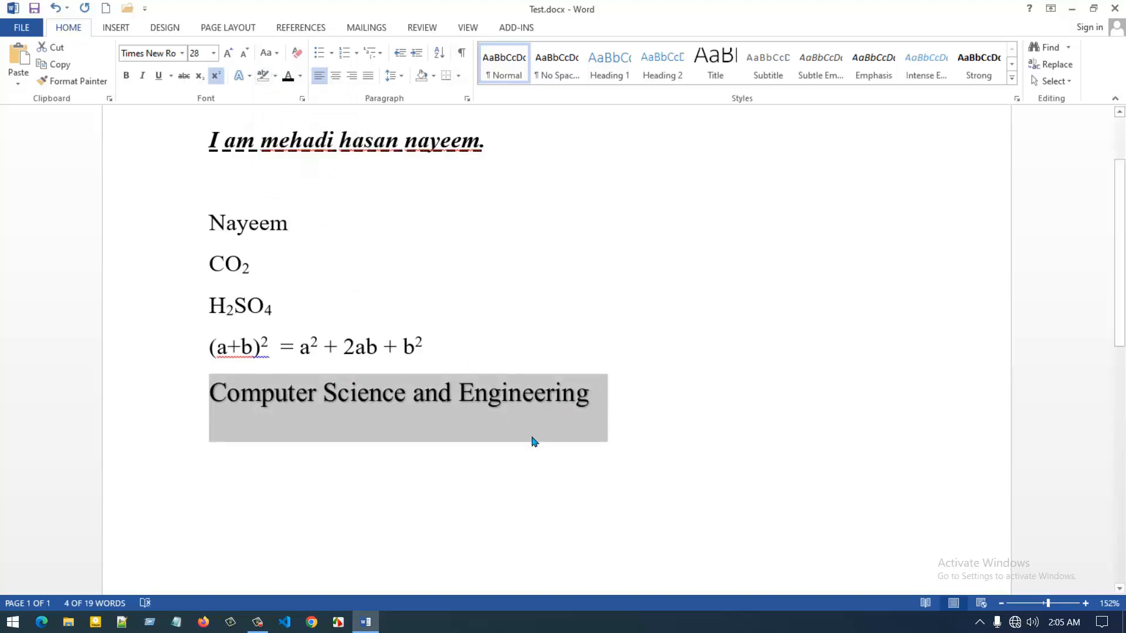
pyautogui.click(577, 409)
pyautogui.moveTo(623, 408); pyautogui.dragTo(212, 405)
pyautogui.click(621, 410)
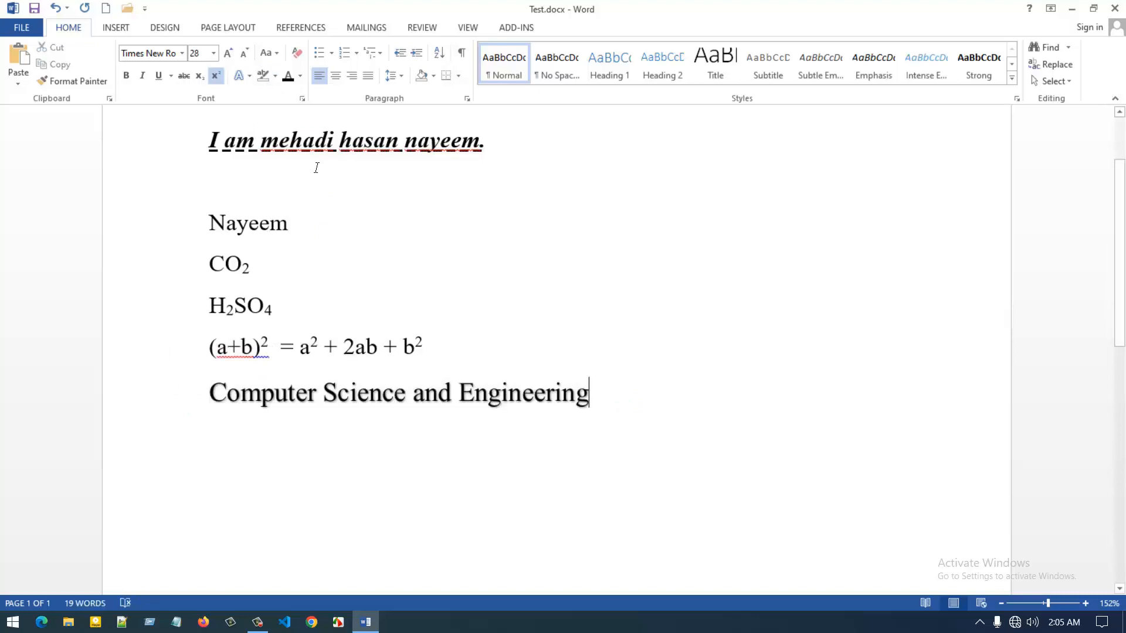
# - Set the font colour of the word Engineering in the last line to the standard dark red
pyautogui.click(300, 75)
pyautogui.click(299, 76)
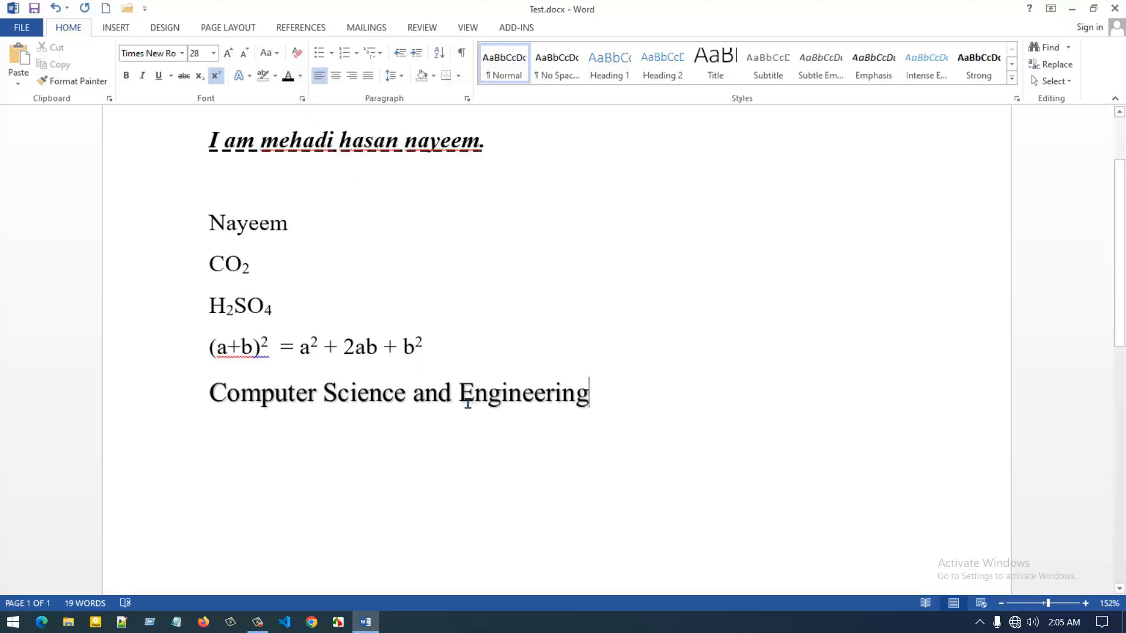
pyautogui.moveTo(467, 399); pyautogui.dragTo(608, 424)
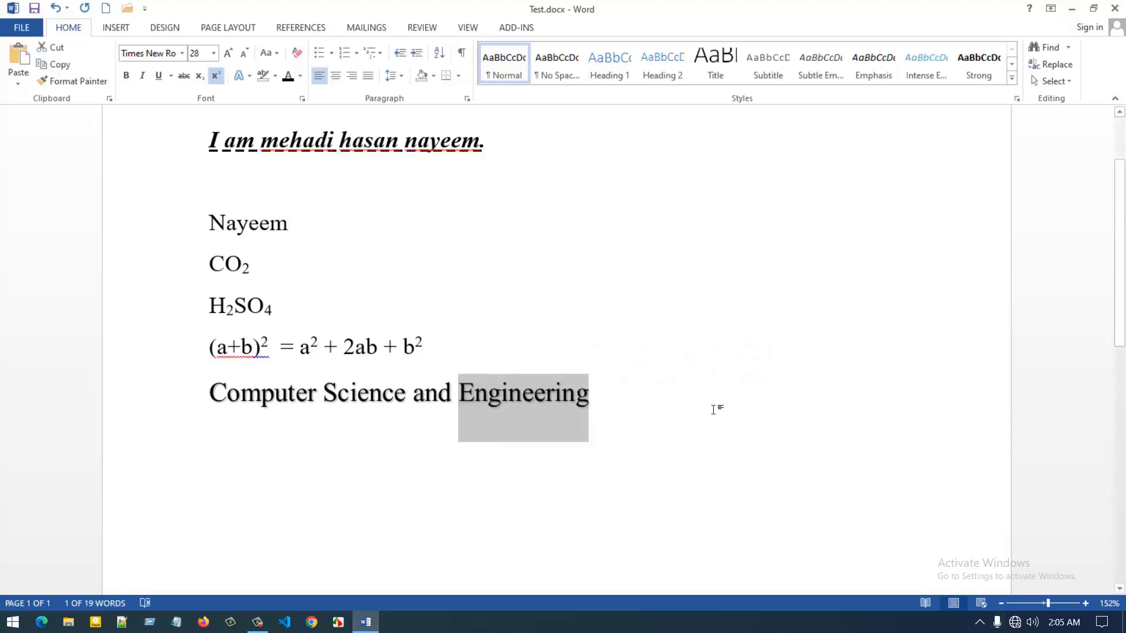
pyautogui.click(301, 77)
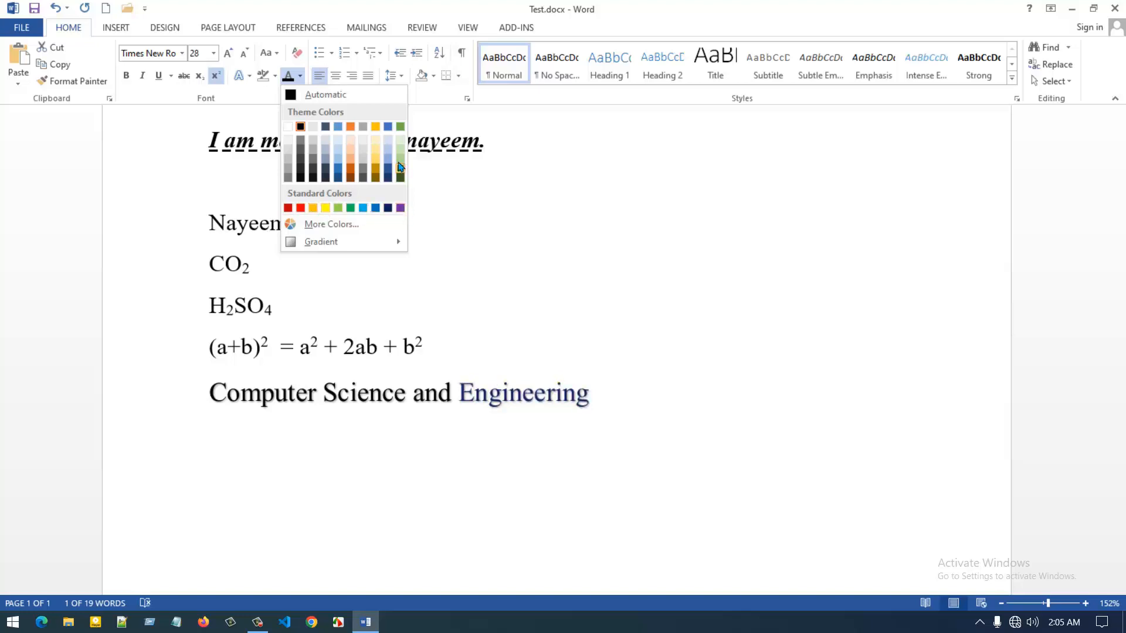
pyautogui.click(289, 208)
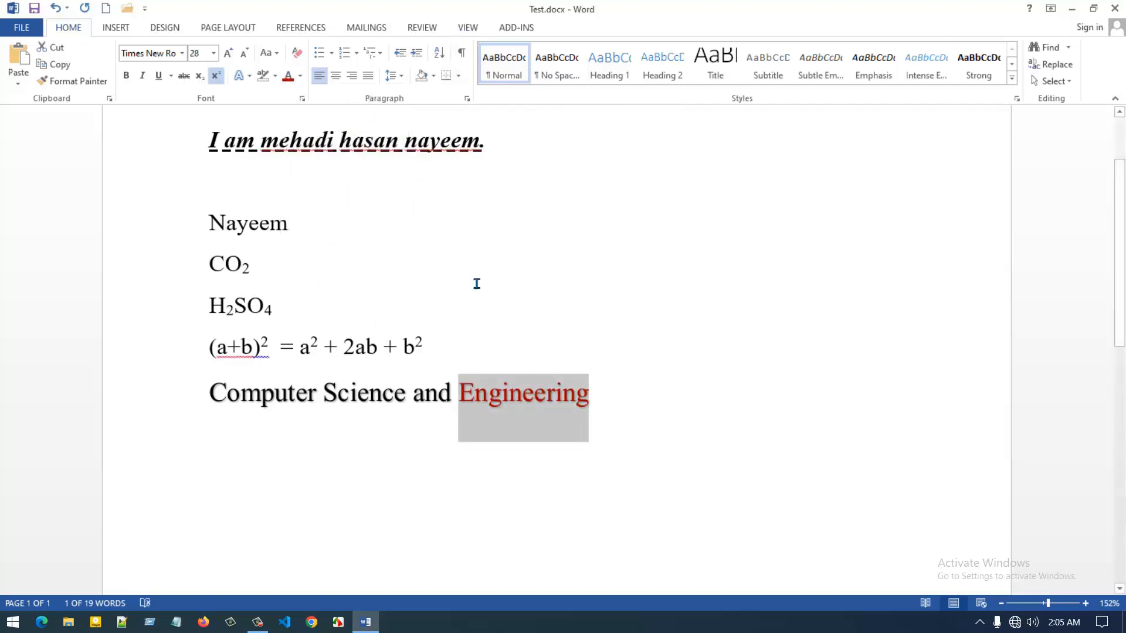
pyautogui.click(576, 402)
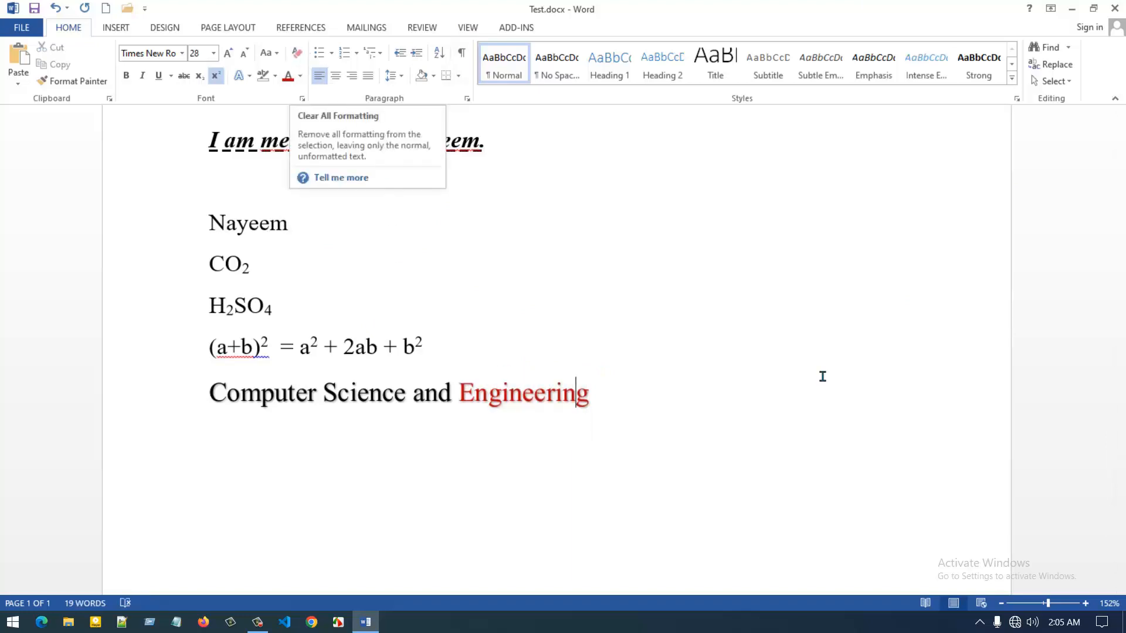
# - Clear all formatting from the five lines below the underlined sentence, down to Computer Science and Engineering
pyautogui.moveTo(612, 410); pyautogui.dragTo(199, 234)
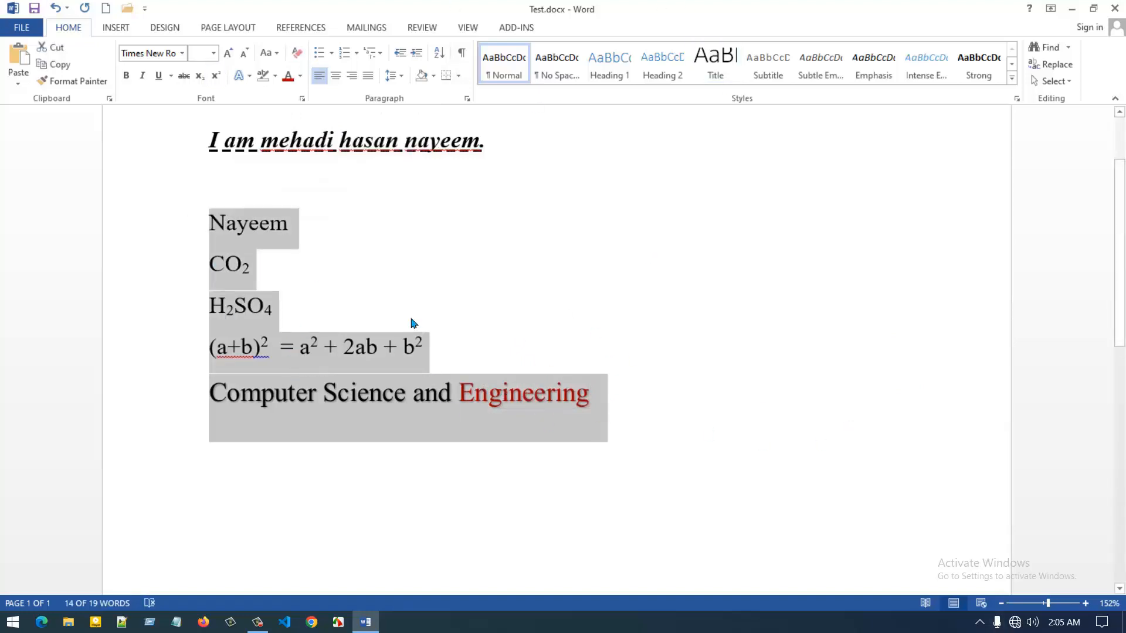
pyautogui.click(633, 410)
pyautogui.moveTo(634, 410); pyautogui.dragTo(289, 244)
pyautogui.click(297, 53)
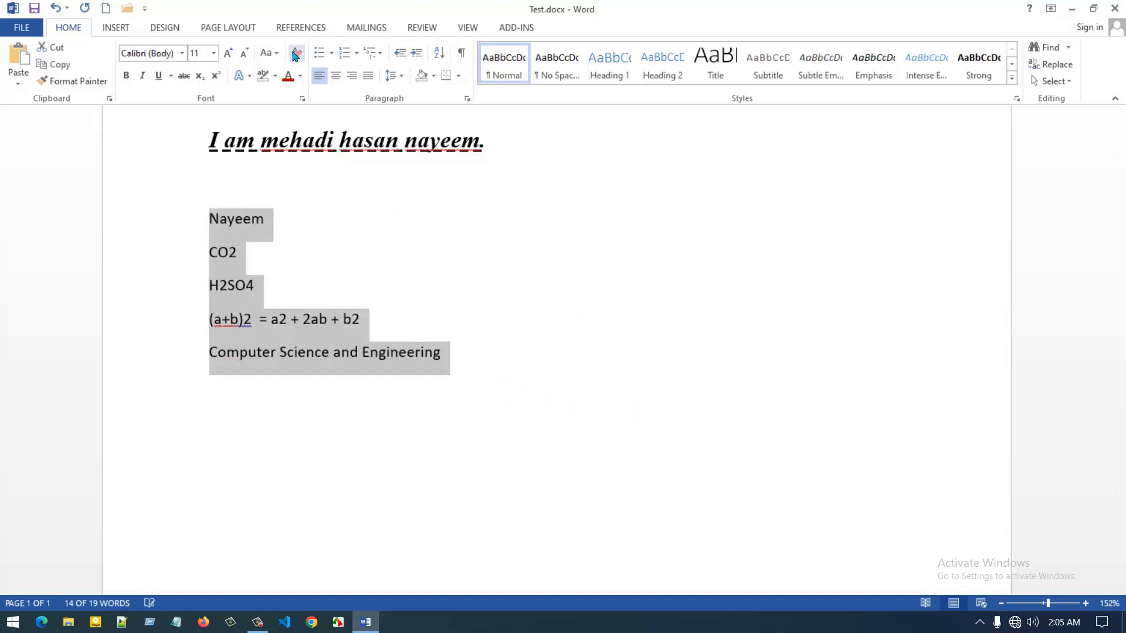
pyautogui.click(399, 253)
pyautogui.click(251, 221)
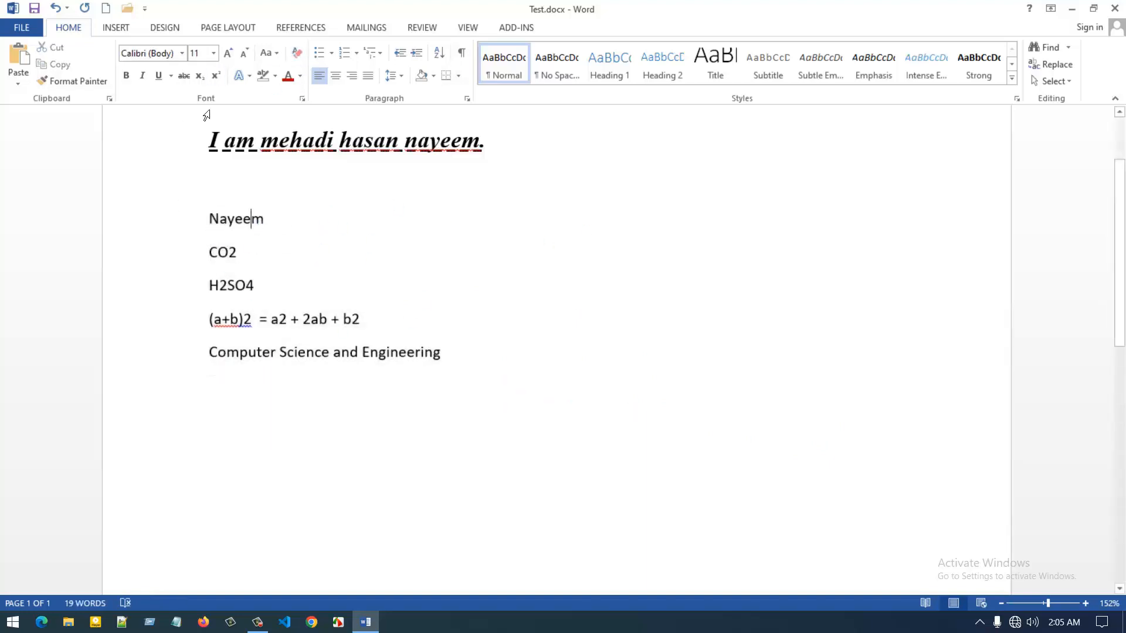
pyautogui.press('Down')
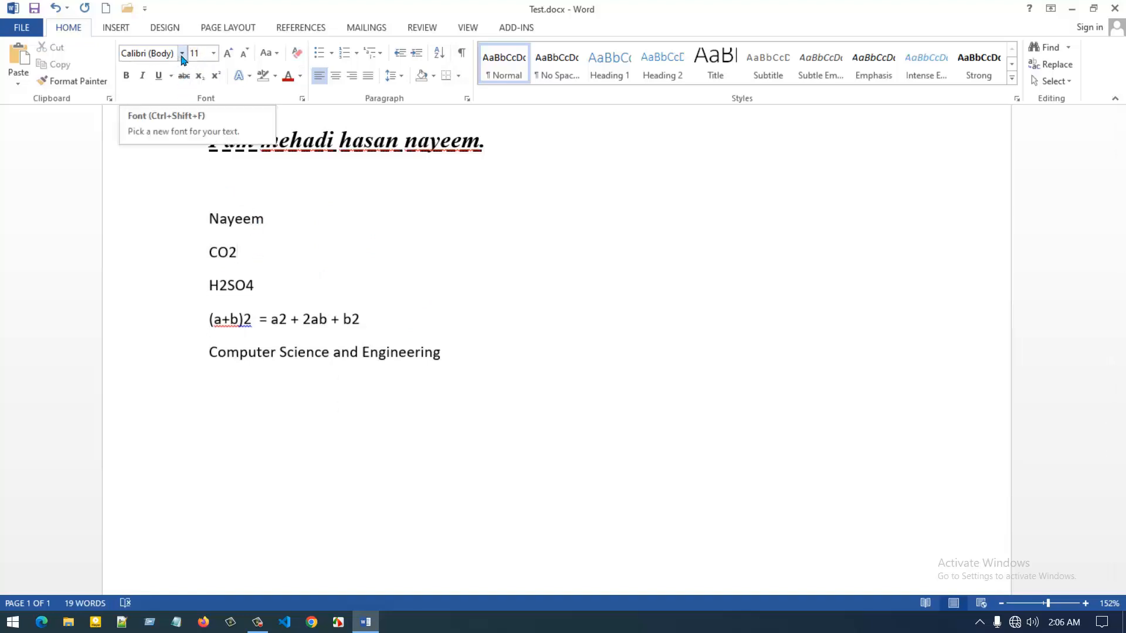
pyautogui.click(182, 53)
pyautogui.click(182, 53)
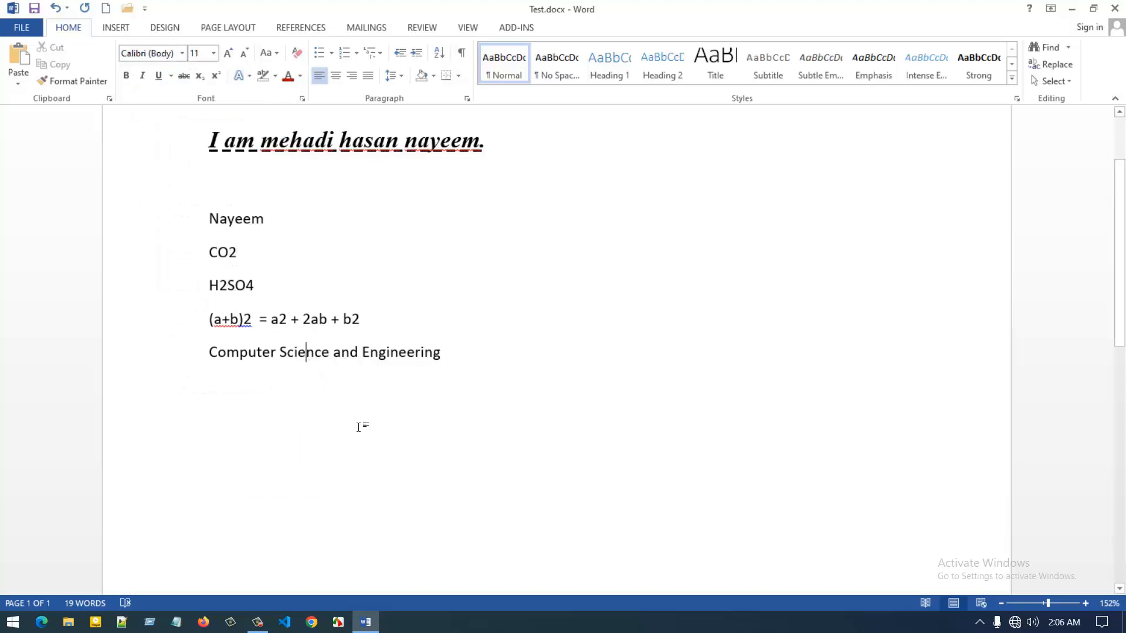
pyautogui.moveTo(411, 350); pyautogui.dragTo(227, 245)
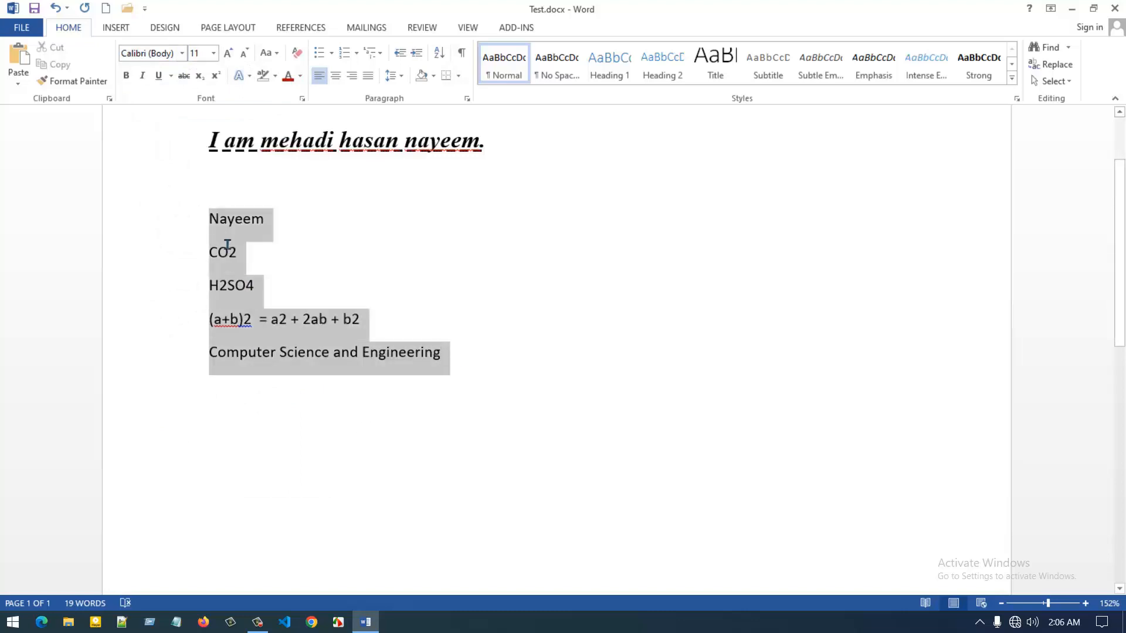
pyautogui.click(298, 352)
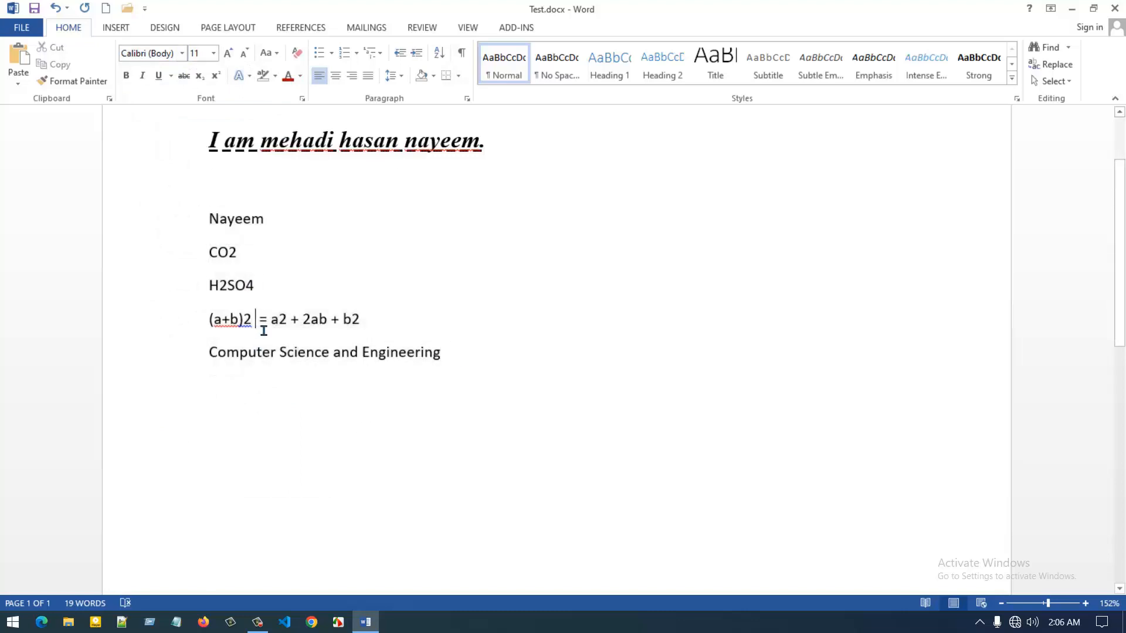
pyautogui.moveTo(259, 330); pyautogui.dragTo(246, 328)
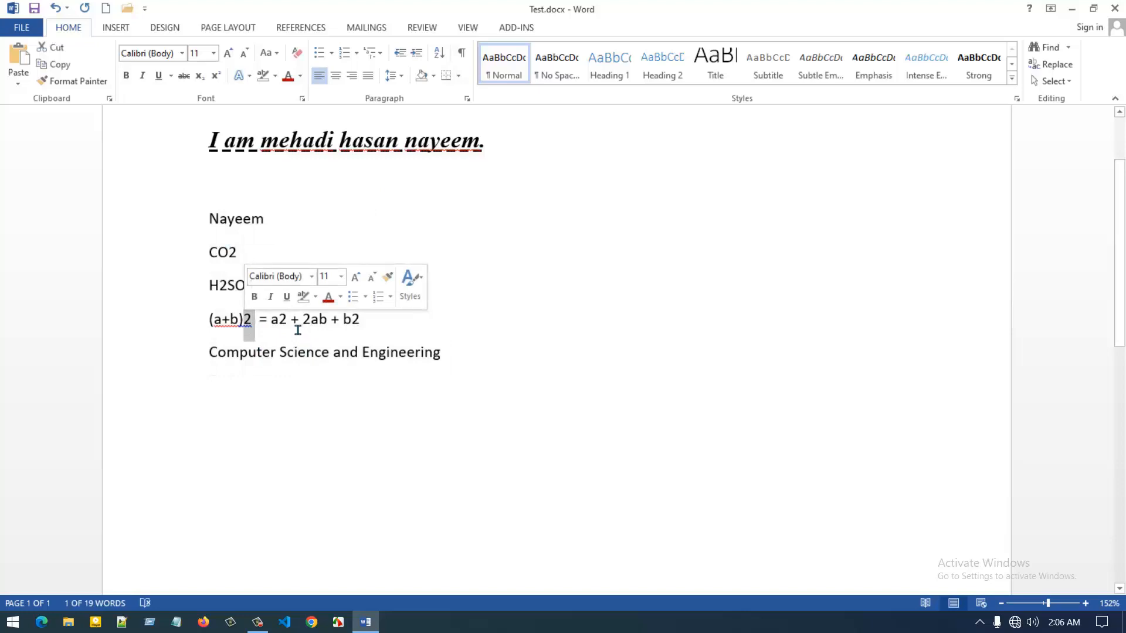
pyautogui.click(276, 352)
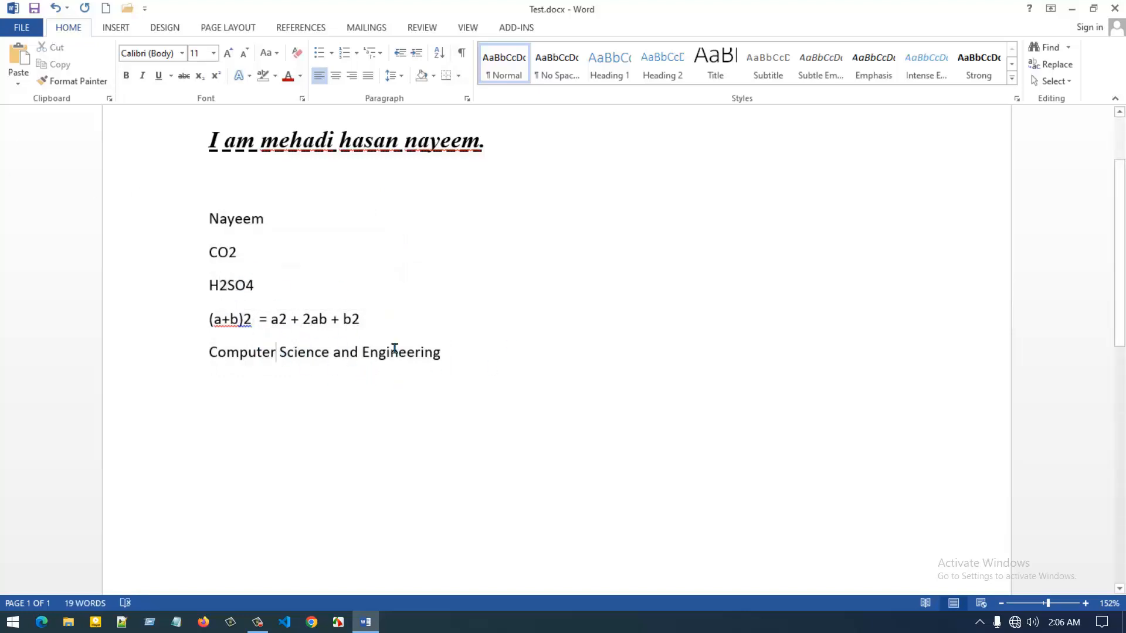
pyautogui.moveTo(440, 357); pyautogui.dragTo(359, 352)
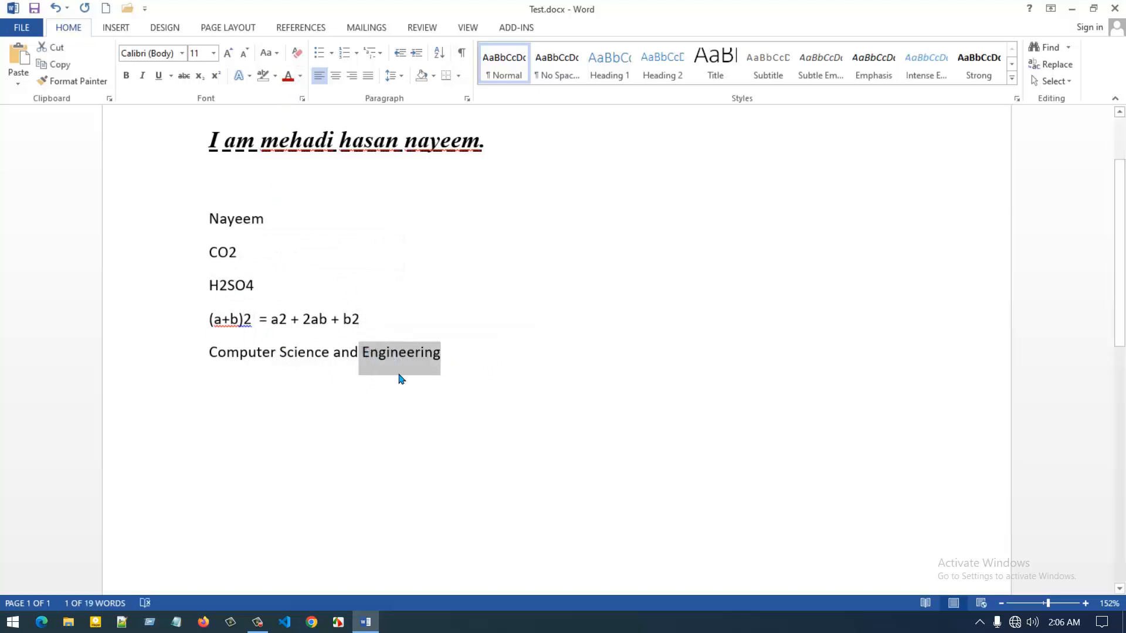
pyautogui.click(387, 354)
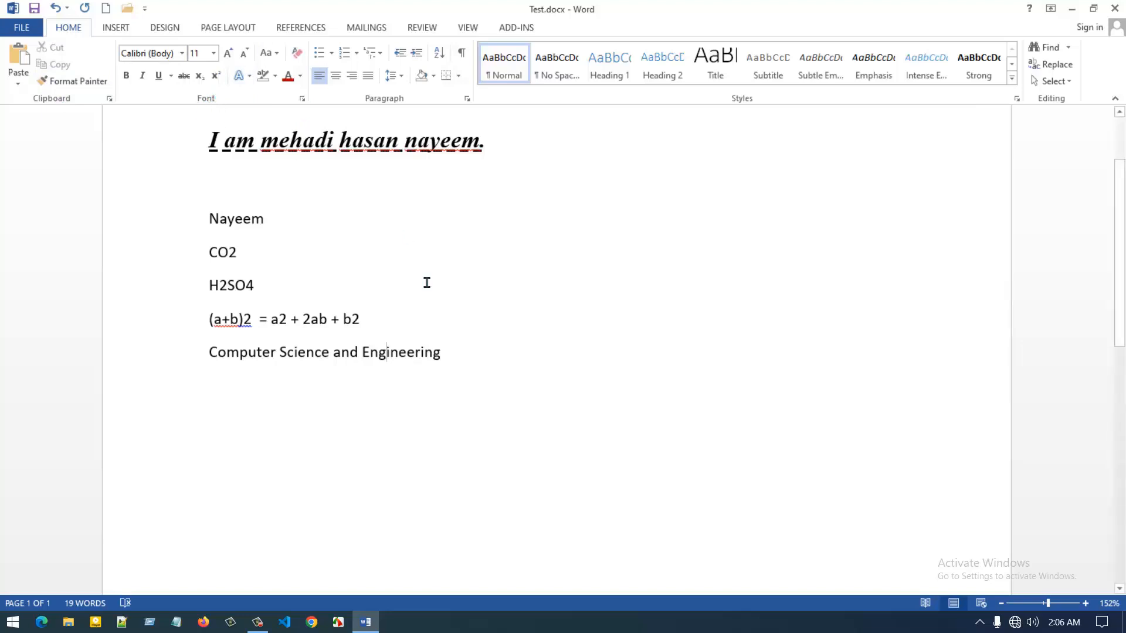
pyautogui.click(257, 622)
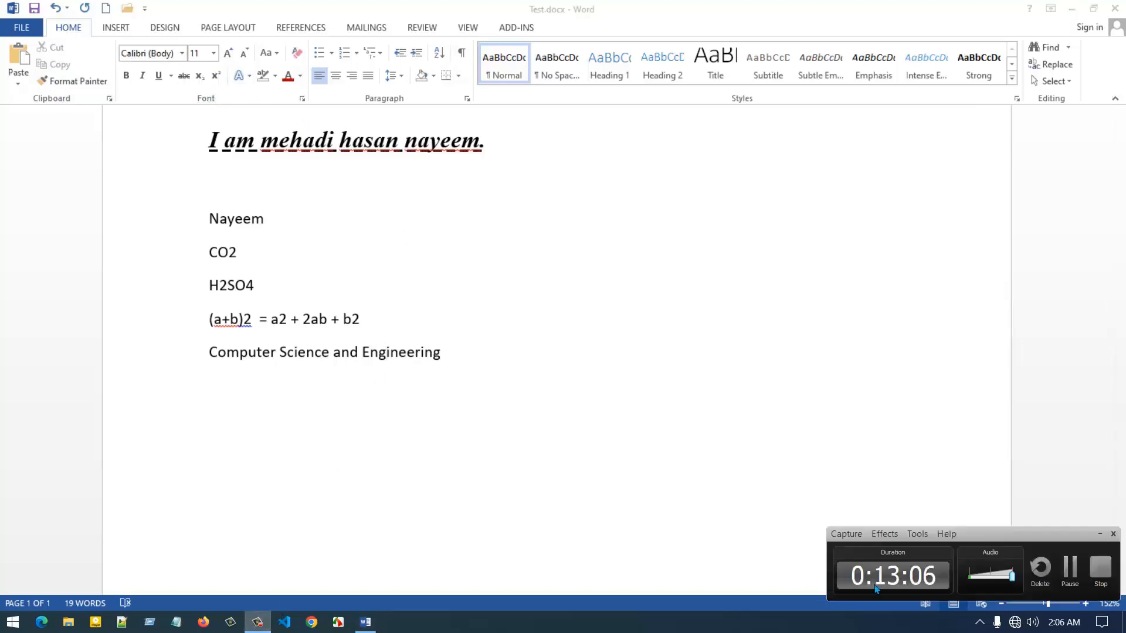